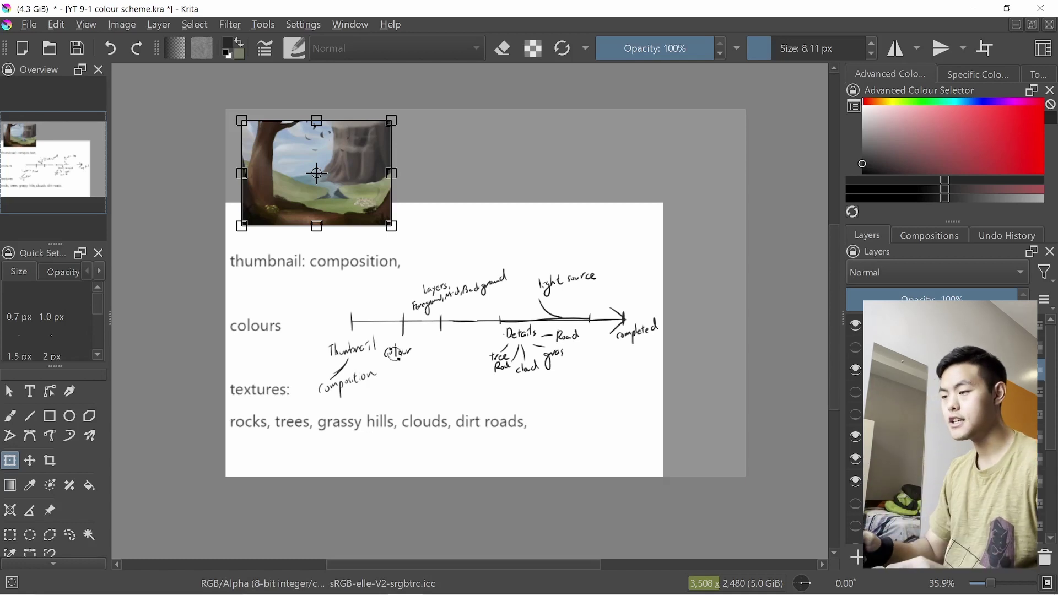
- Scale the landscape painting down slightly above the notes, apply the transform and switch to the brush tool
left_click_drag(392, 226, 550, 338)
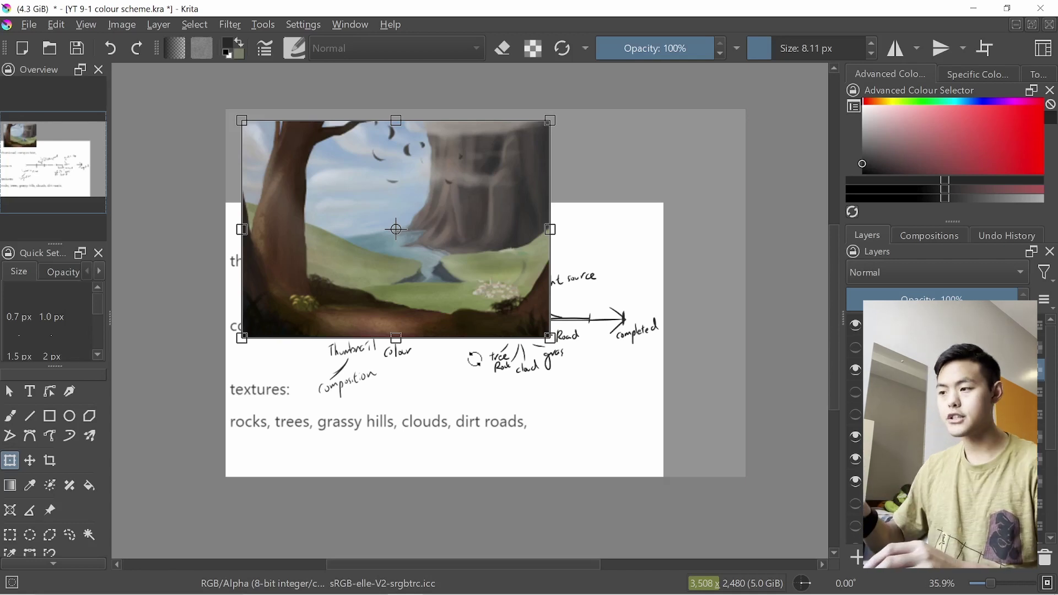
left_click_drag(550, 338, 404, 229)
key("Return")
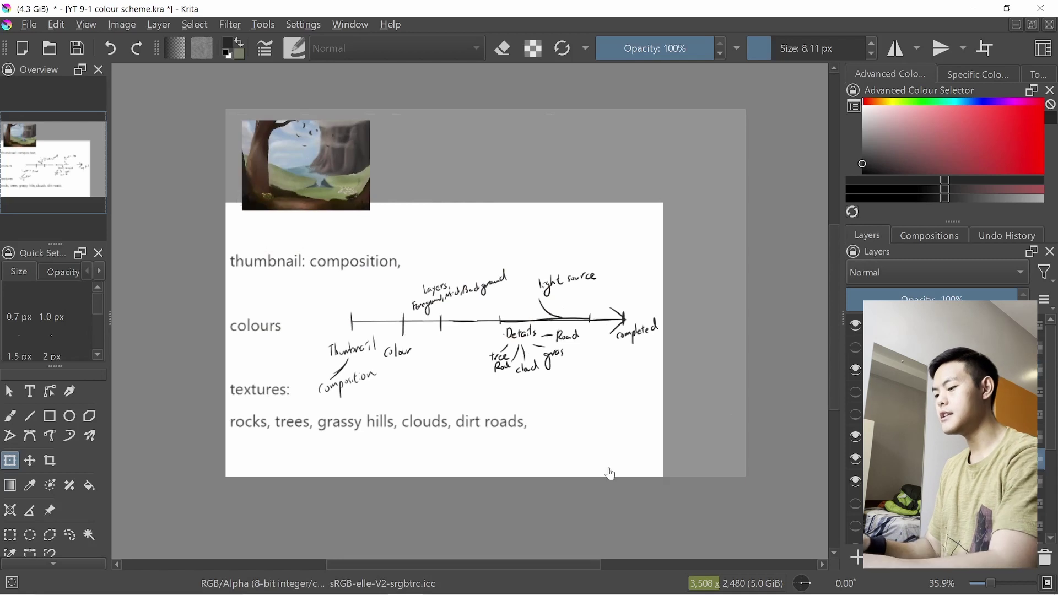
key("b")
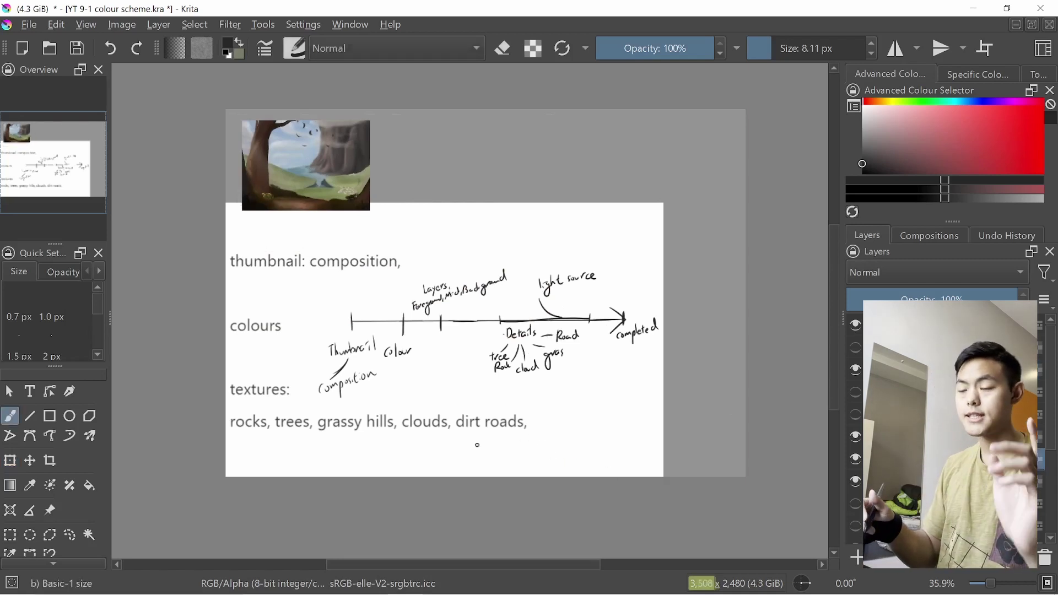
mouse_move(372, 395)
left_mouse_down()
mouse_move(358, 403)
mouse_move(388, 371)
left_mouse_up()
mouse_move(397, 413)
left_mouse_down()
mouse_move(290, 401)
mouse_move(396, 388)
left_mouse_up()
key("ctrl+z")
left_click_drag(307, 425, 409, 384)
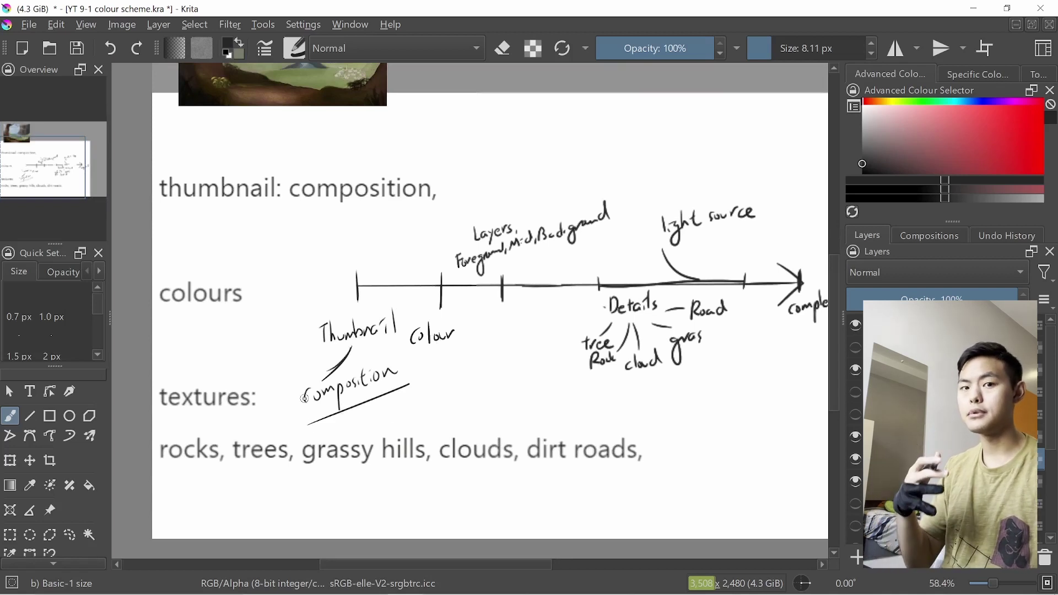
key("ctrl+z")
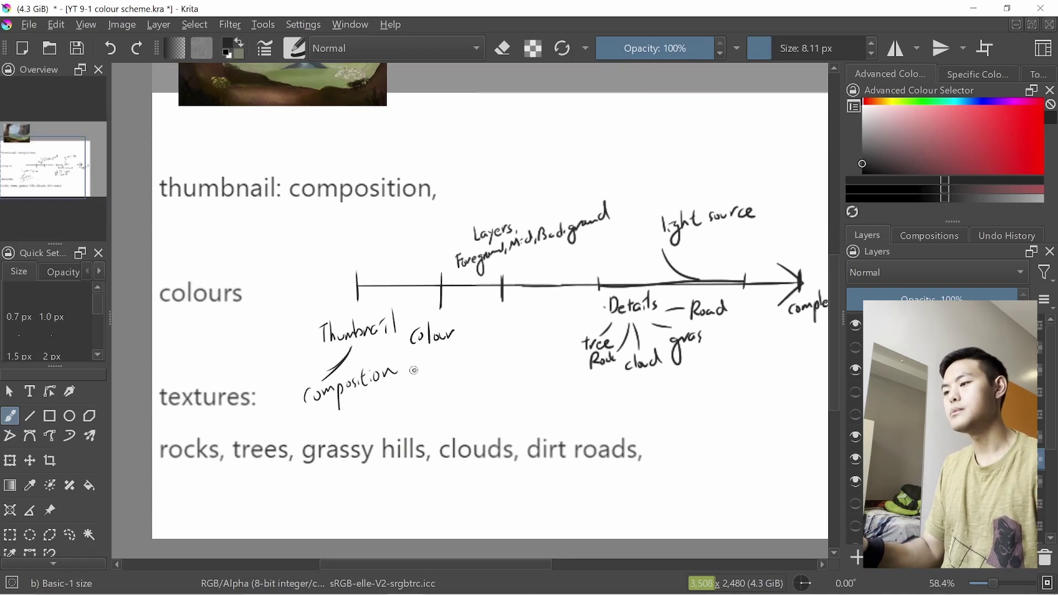
- Circle the word Colour on the timeline several times and underline the Foreground, Mid, Background note
mouse_move(435, 368)
left_mouse_down()
mouse_move(445, 321)
mouse_move(428, 311)
mouse_move(447, 315)
mouse_move(451, 357)
left_mouse_up()
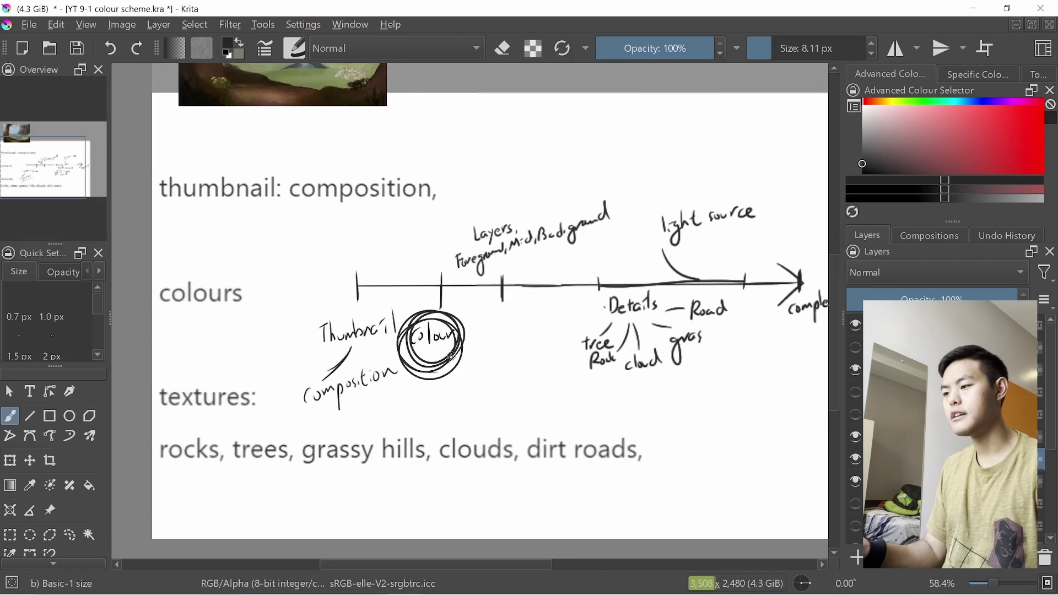
left_click_drag(509, 308, 515, 285)
left_click_drag(522, 276, 444, 304)
left_click_drag(367, 319, 555, 257)
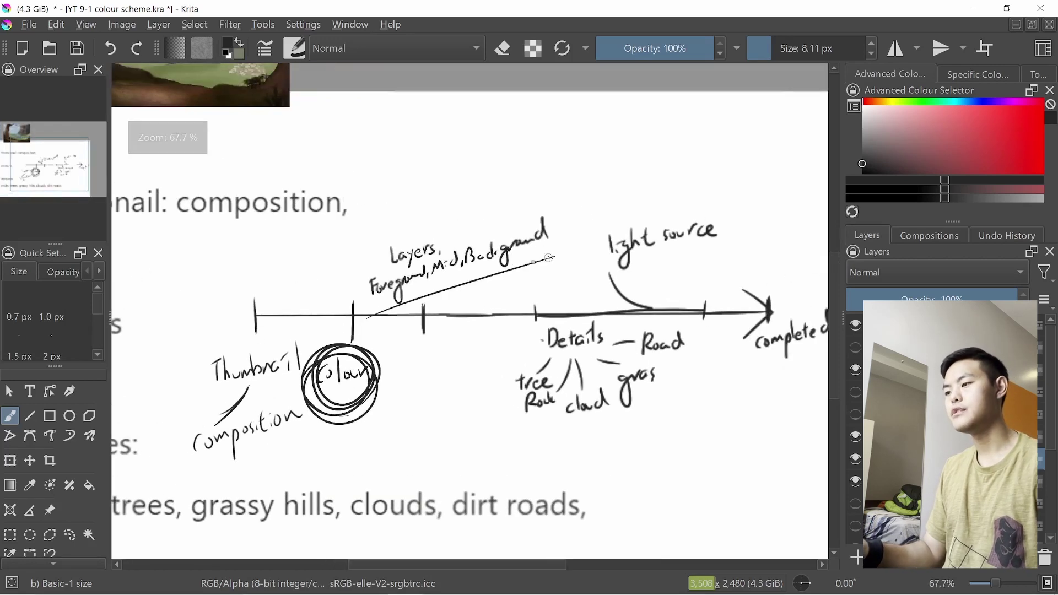
mouse_move(460, 283)
left_mouse_down()
mouse_move(460, 315)
mouse_move(492, 295)
left_mouse_up()
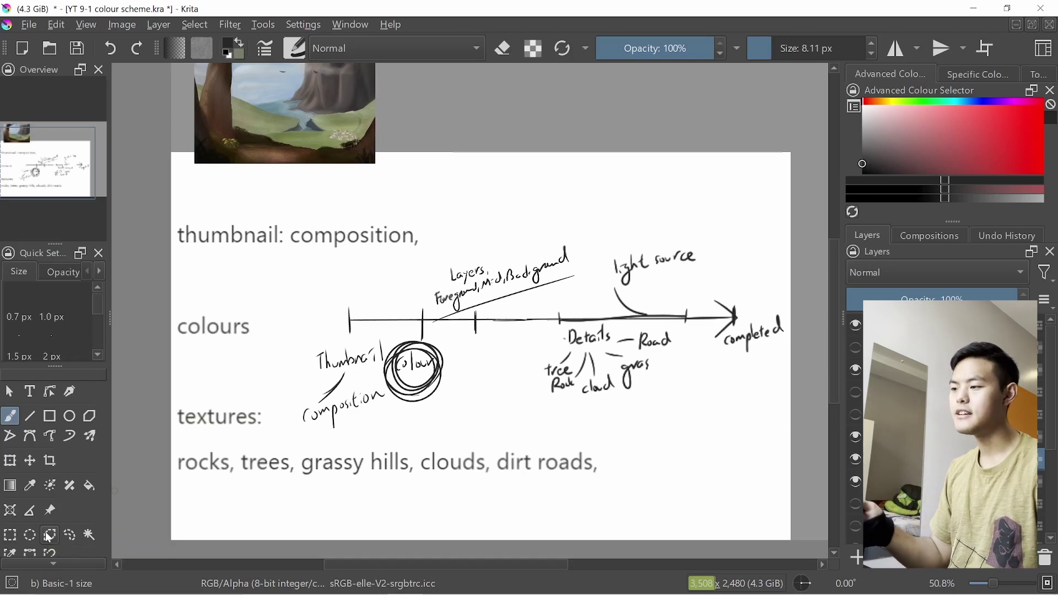
- Draw a large circle around the Details notes and a double underline beneath the light source label
mouse_move(434, 466)
left_mouse_down()
mouse_move(464, 430)
mouse_move(266, 440)
left_mouse_up()
mouse_move(472, 420)
left_mouse_down()
mouse_move(344, 391)
mouse_move(480, 432)
left_mouse_up()
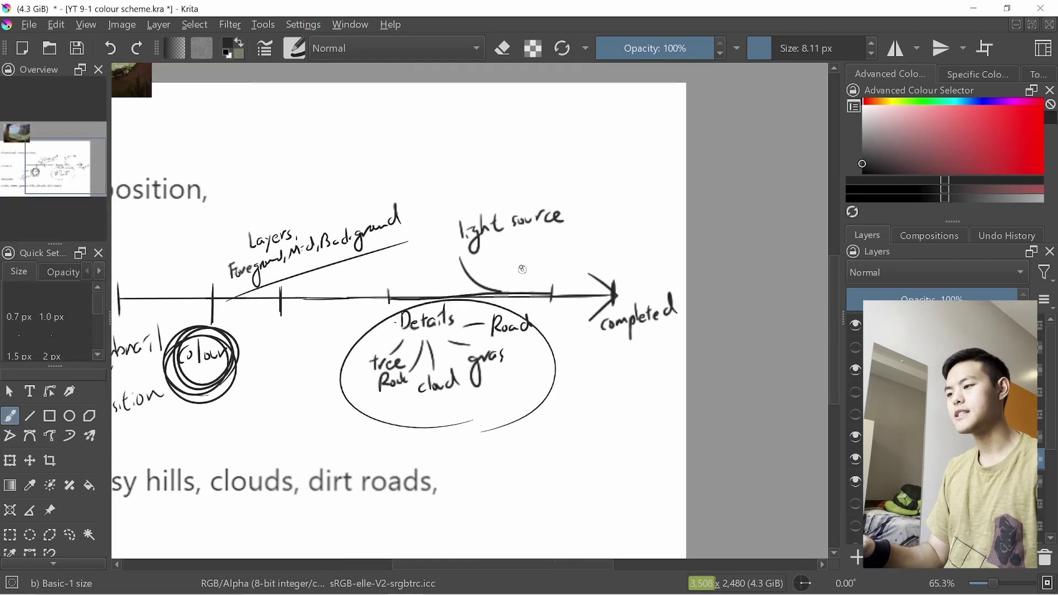
left_click_drag(456, 255, 567, 232)
left_click_drag(457, 259, 572, 240)
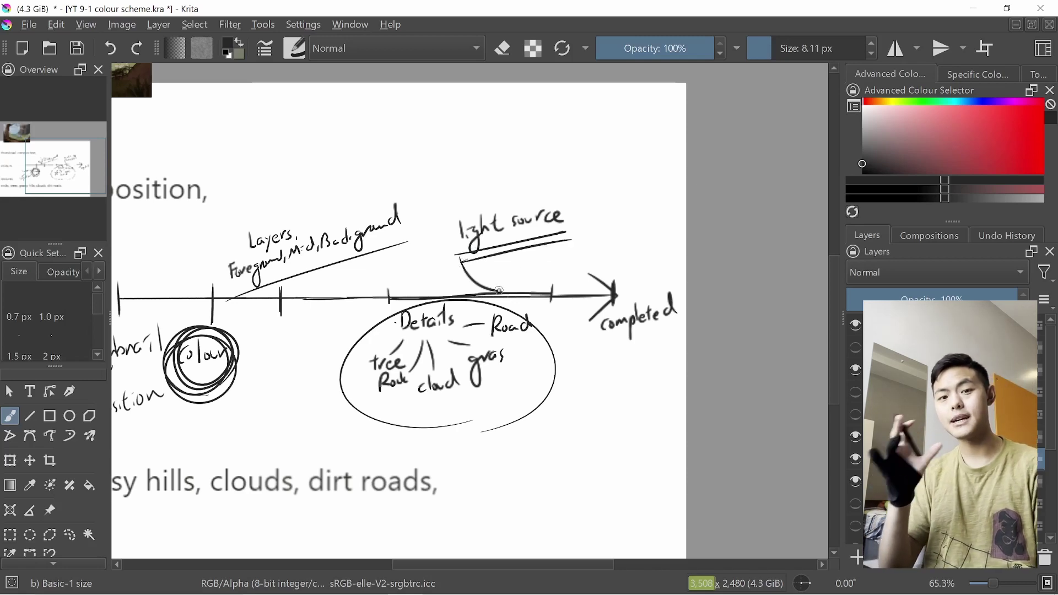
left_click_drag(486, 255, 503, 301)
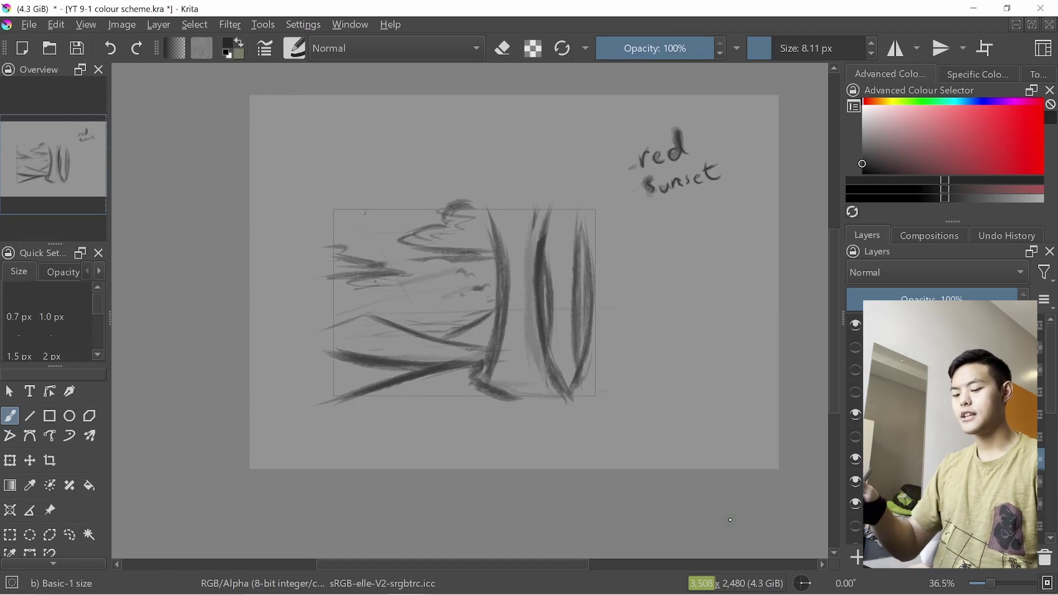
- Choose the Pencil-4 Soft brush preset and add a light stroke along the hills of the thumbnail sketch, undoing the extra stroke
left_click_drag(538, 290, 573, 234)
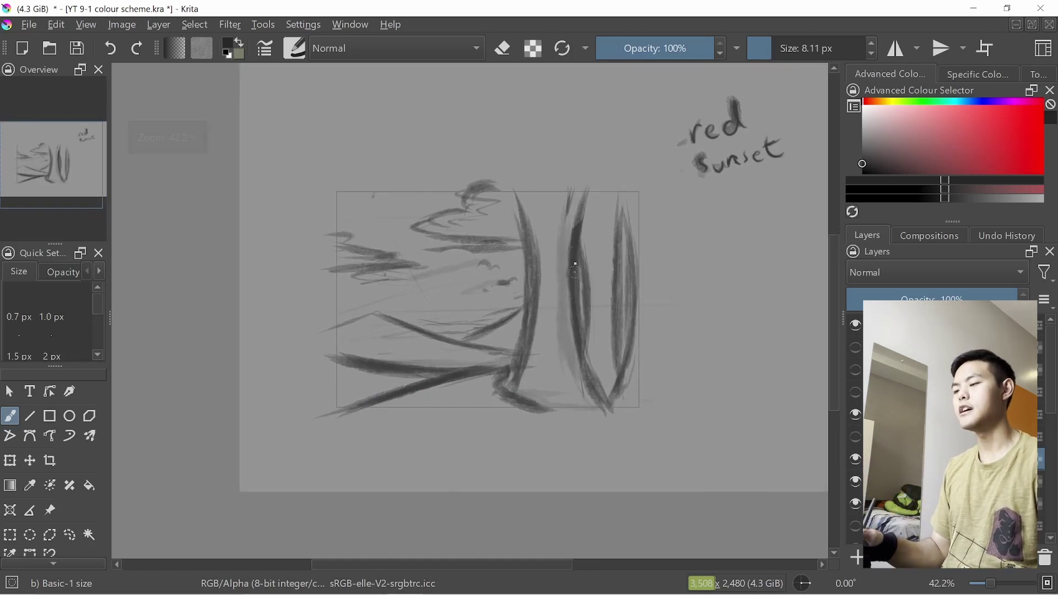
right_click(555, 275)
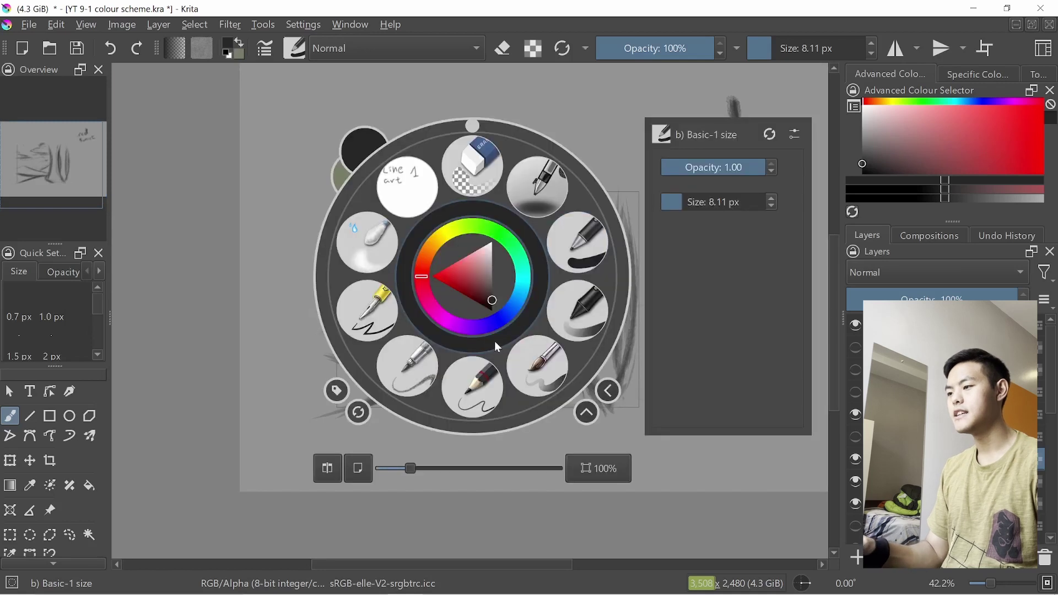
left_click(554, 301)
left_click_drag(450, 345, 464, 345)
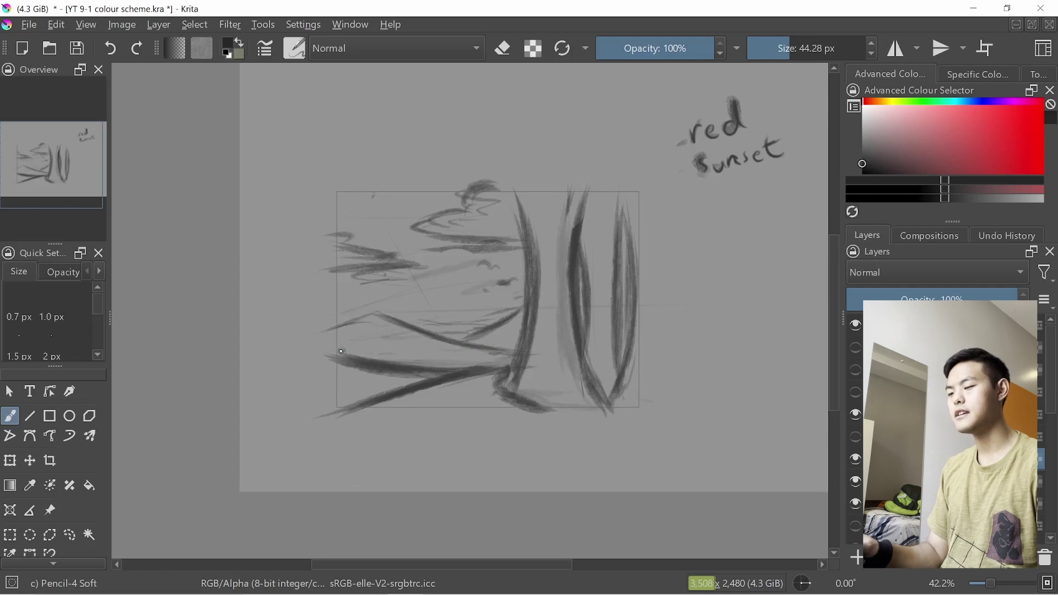
mouse_move(403, 358)
left_mouse_down()
mouse_move(357, 367)
mouse_move(342, 410)
mouse_move(387, 380)
mouse_move(398, 353)
mouse_move(370, 385)
mouse_move(396, 406)
mouse_move(363, 406)
mouse_move(513, 353)
left_mouse_up()
key("ctrl+z")
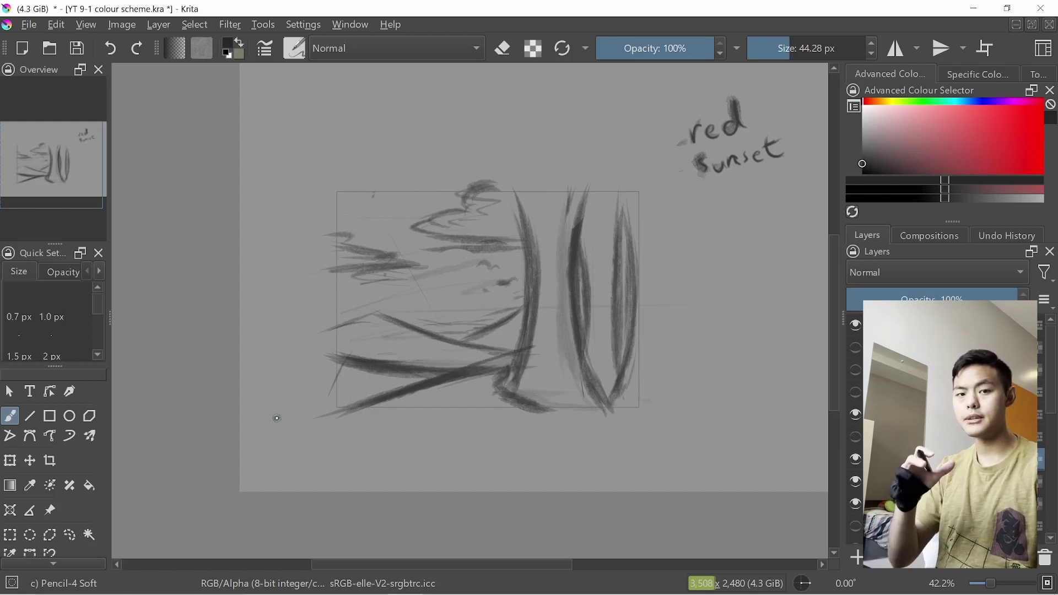
- Circle the red sunset note beside the thumbnail sketch
scroll(412, 334, "down", 3)
left_click_drag(439, 337, 366, 379)
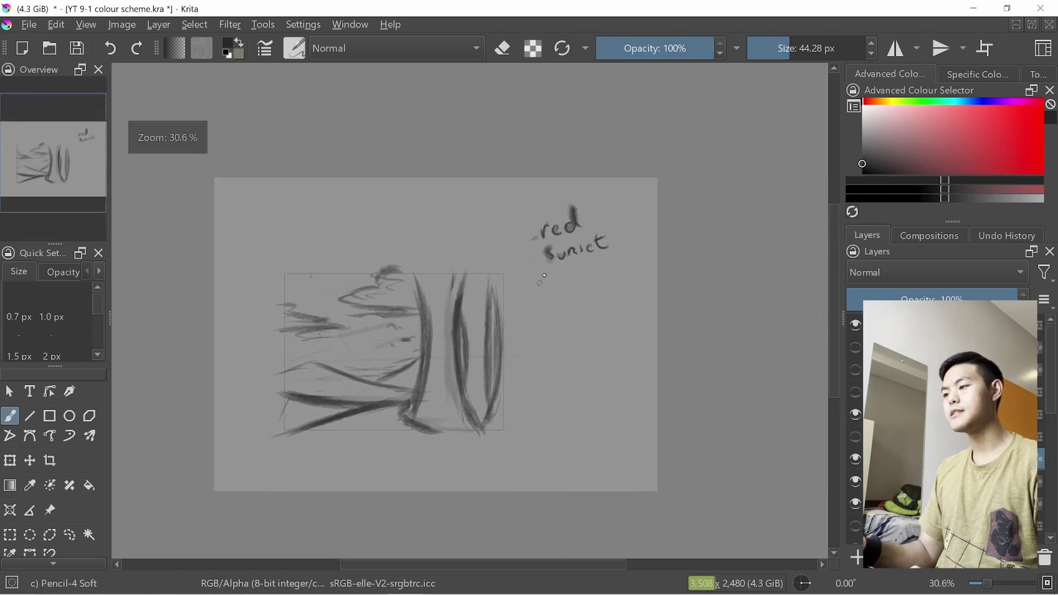
left_click_drag(617, 277, 573, 275)
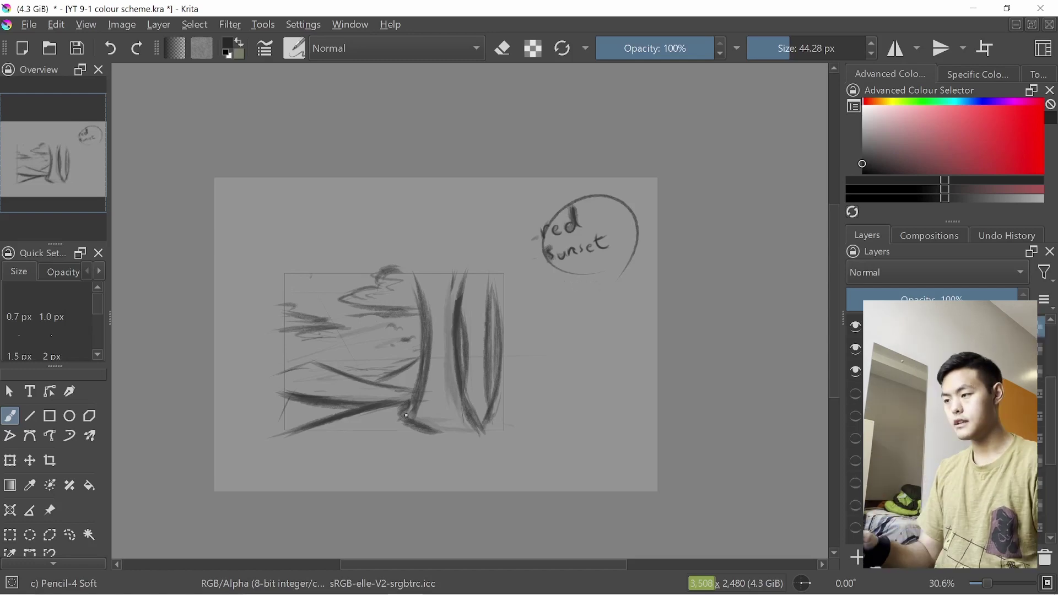
- Switch to the browser, view the free stock photo site and Unsplash, and return to Krita
key("ctrl+super+Right")
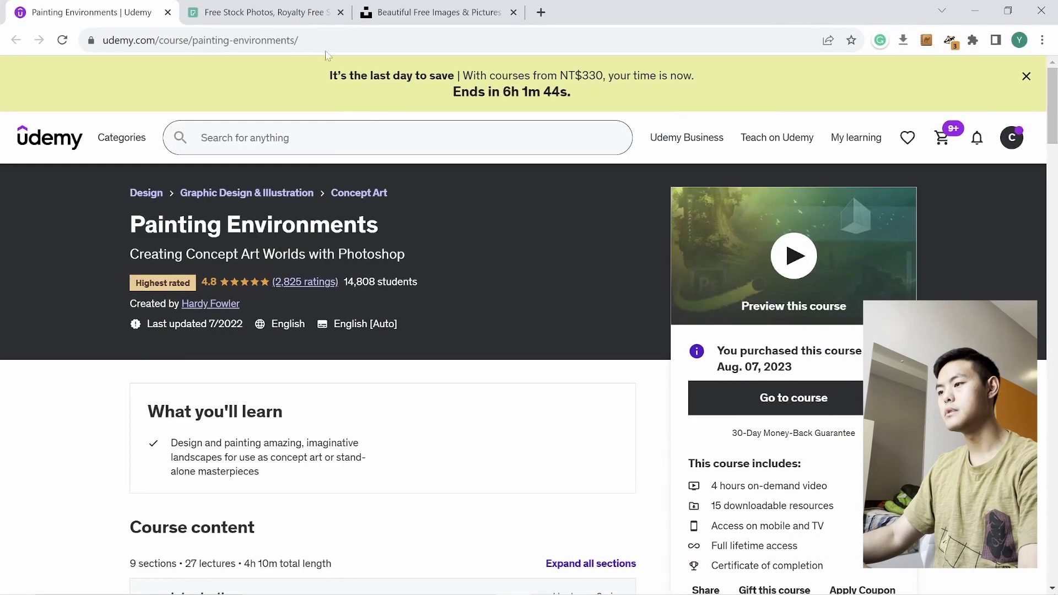
left_click(281, 13)
key("ctrl+Tab")
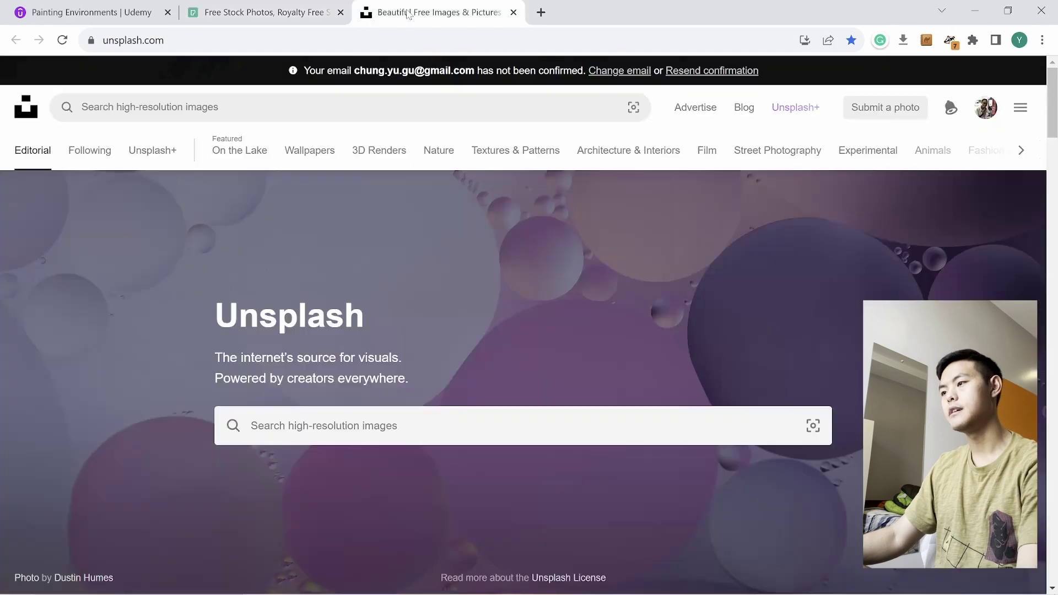
key("ctrl+super+Left")
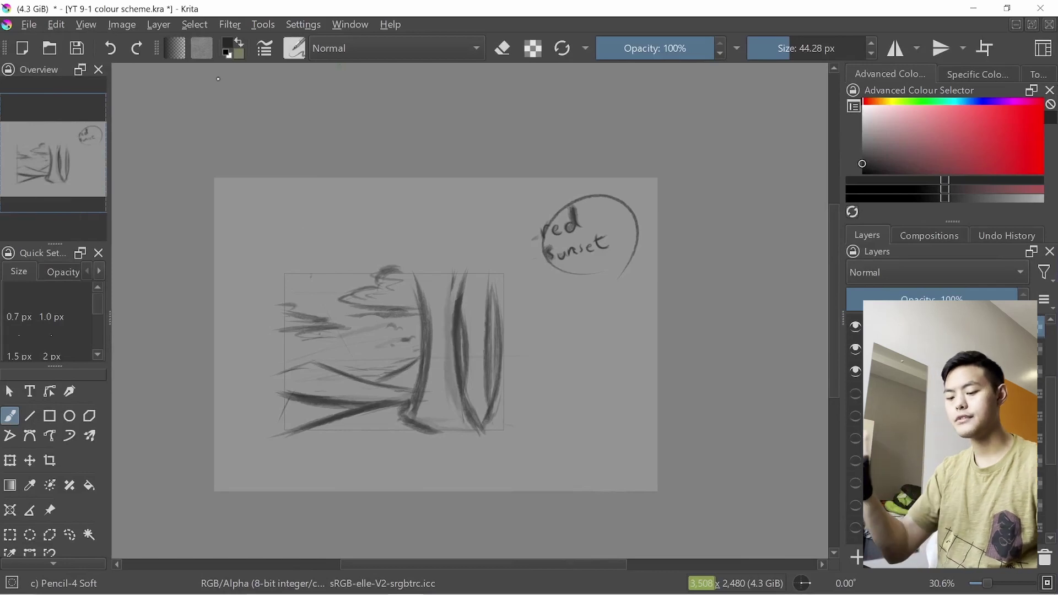
- Turn on the sunset reference photos around the thumbnail and the visibility of the hidden layers listed below them
left_click(858, 394)
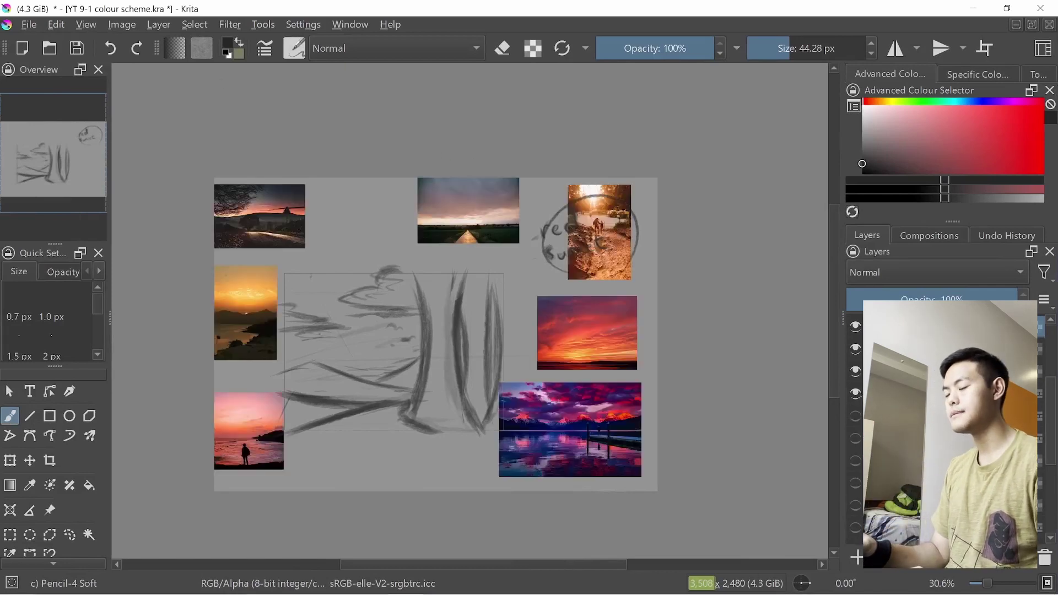
left_click(898, 394)
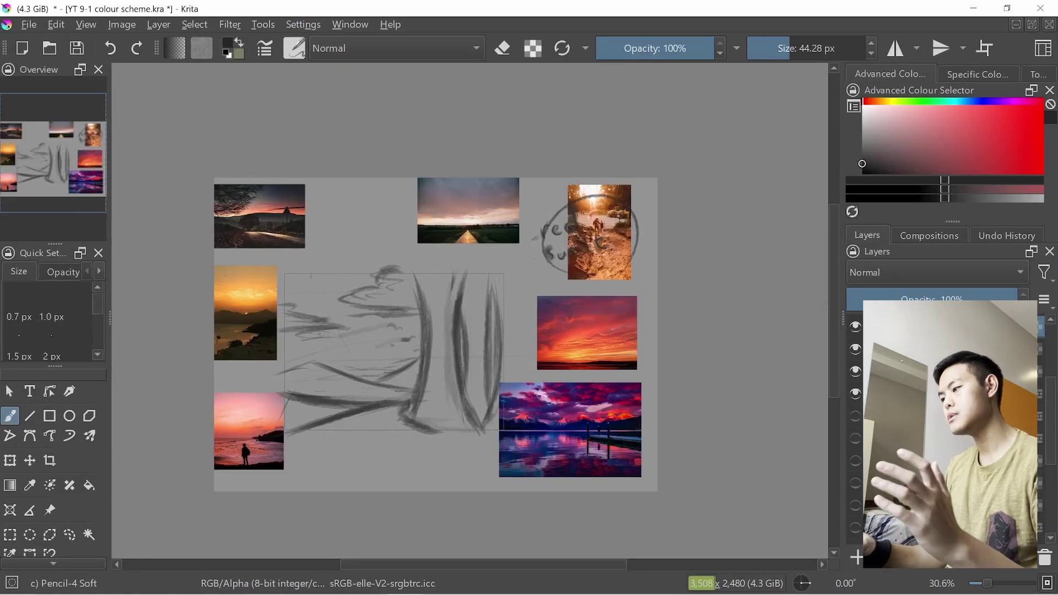
left_click(898, 394)
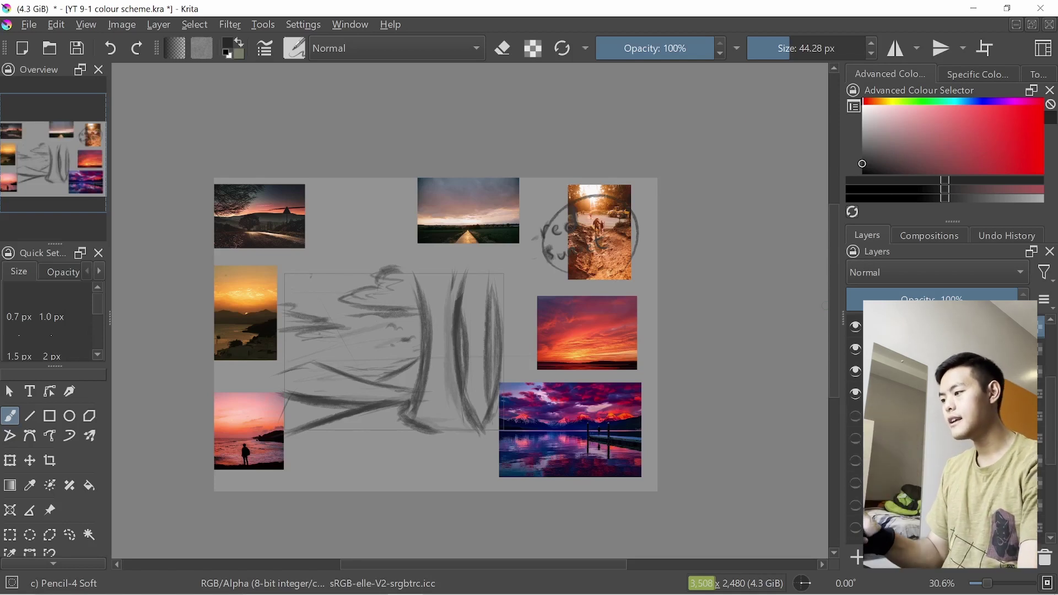
left_click_drag(855, 416, 855, 528)
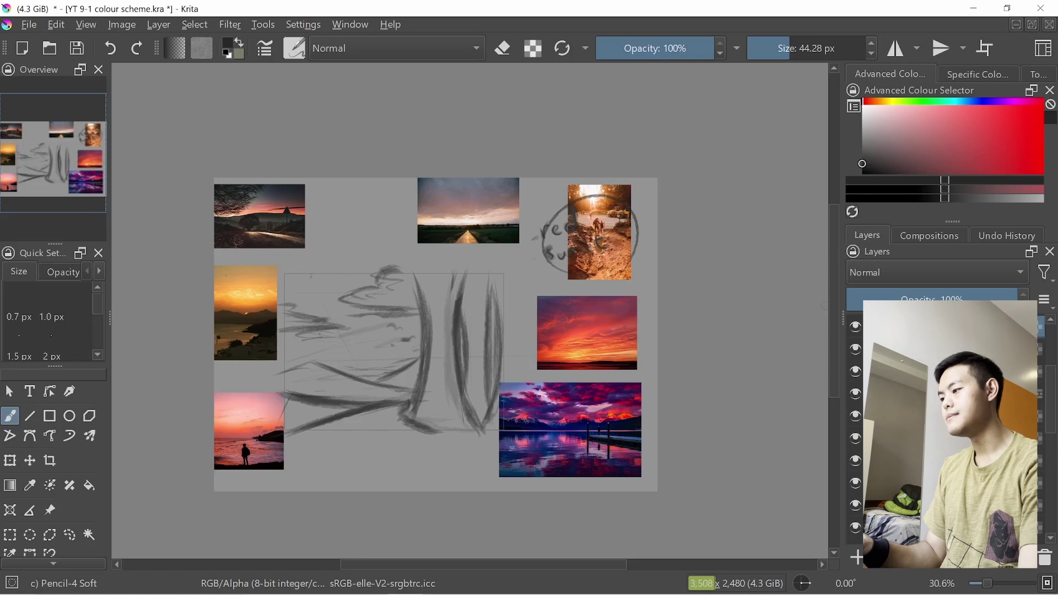
left_click(852, 391)
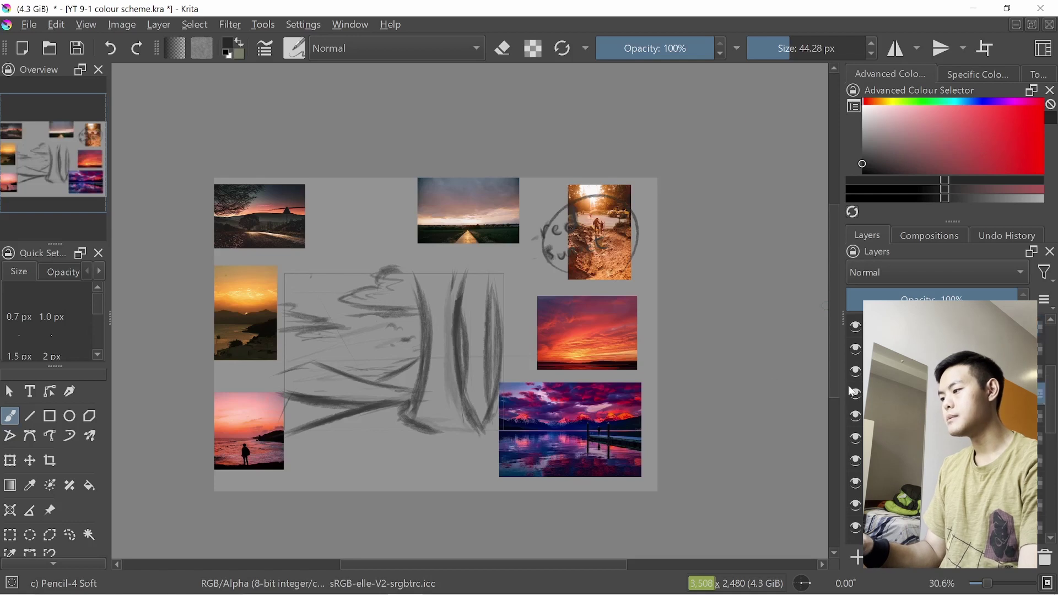
- Lasso the pink sky of the beach silhouette photo, then enlarge and move it to fill most of the thumbnail frame
left_click(249, 409)
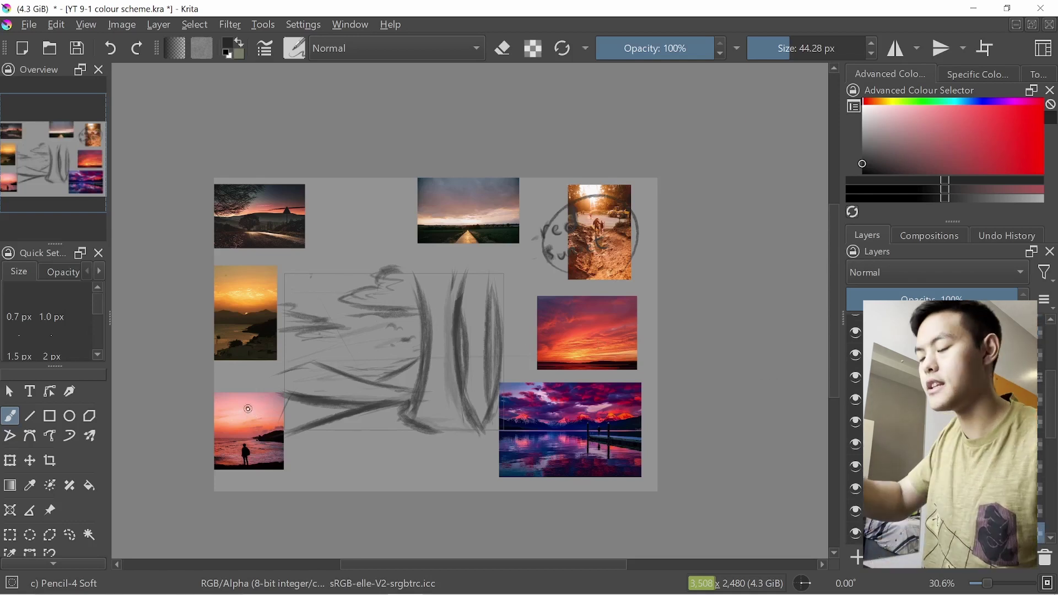
key("l")
mouse_move(207, 383)
left_mouse_down()
mouse_move(255, 377)
mouse_move(286, 421)
mouse_move(234, 439)
mouse_move(199, 410)
mouse_move(205, 388)
left_mouse_up()
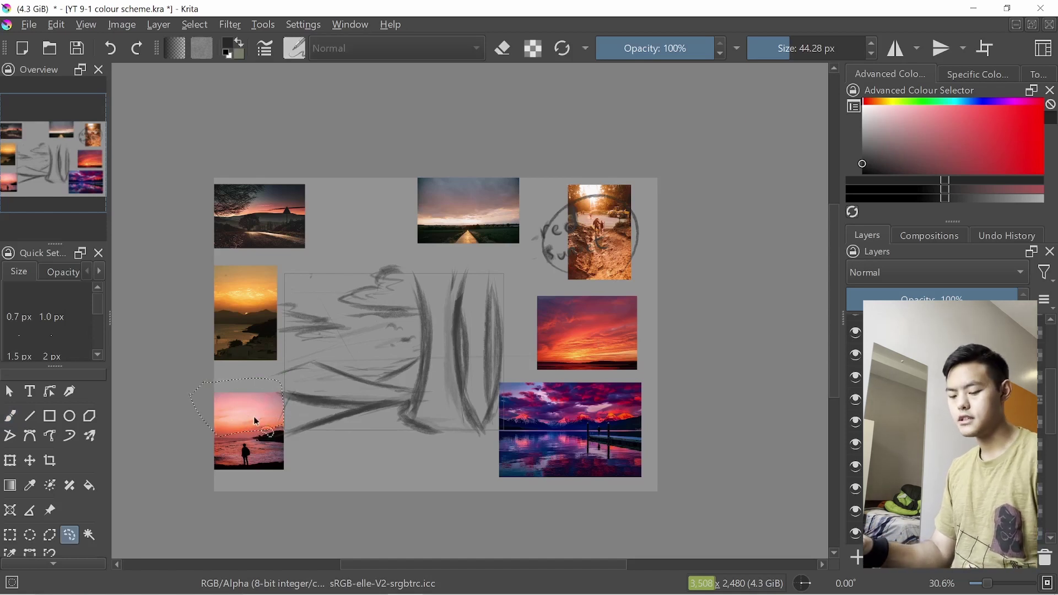
key("ctrl+t")
mouse_move(329, 312)
left_mouse_down()
mouse_move(333, 296)
mouse_move(523, 394)
left_mouse_up()
mouse_move(452, 355)
left_mouse_down()
mouse_move(406, 316)
mouse_move(419, 326)
left_mouse_up()
left_click_drag(491, 394, 510, 418)
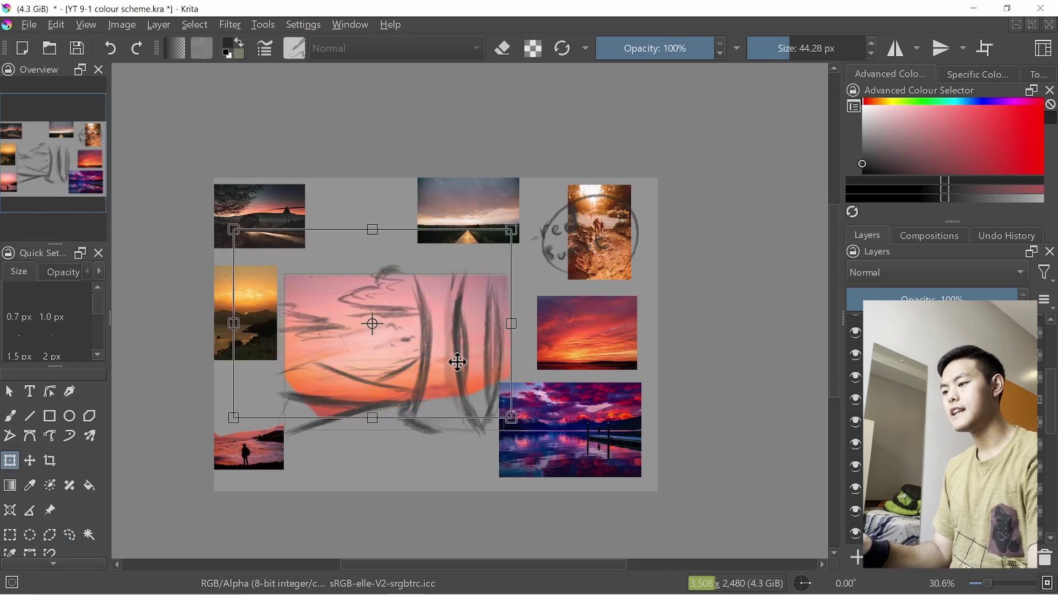
left_click_drag(458, 361, 450, 361)
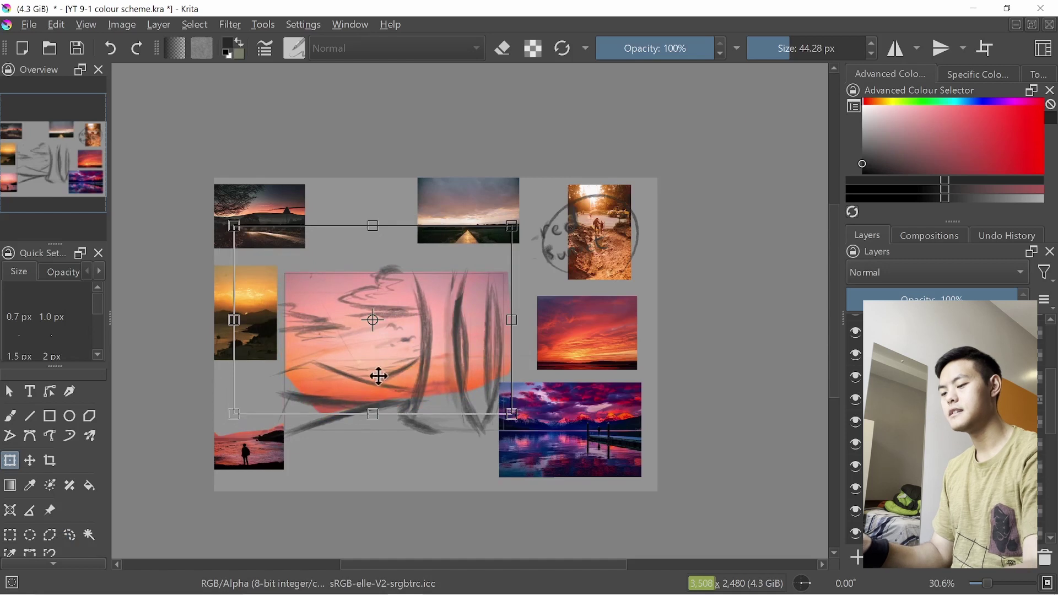
- Lasso the tree side of the dark winding-road photo and move the cutout over the thumbnail's sketched tree trunks
left_click(235, 205)
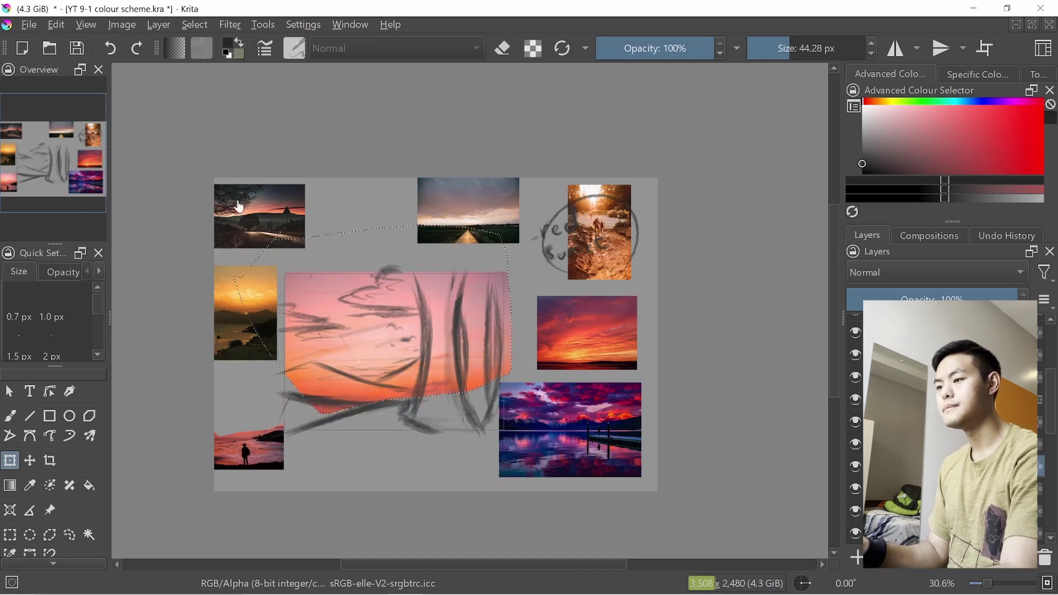
key("l")
mouse_move(202, 181)
left_mouse_down()
mouse_move(198, 205)
mouse_move(212, 183)
left_mouse_up()
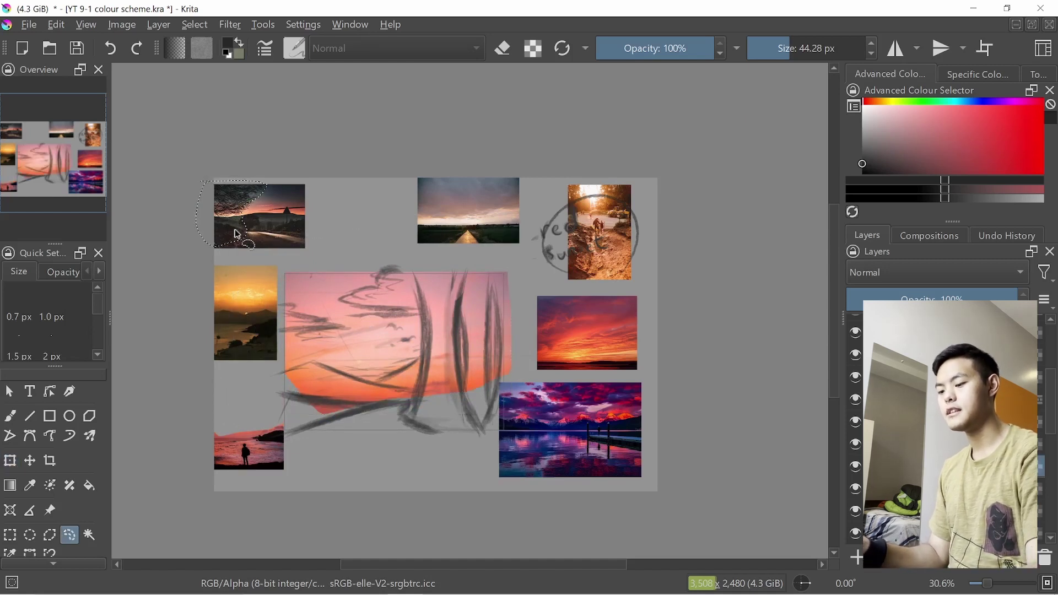
key("ctrl+t")
mouse_move(249, 229)
left_mouse_down()
mouse_move(413, 353)
mouse_move(462, 325)
left_mouse_up()
- Mirror the tree cutout horizontally, enlarge it to cover the sketched trunks from top to bottom and apply the transform
right_click(496, 280)
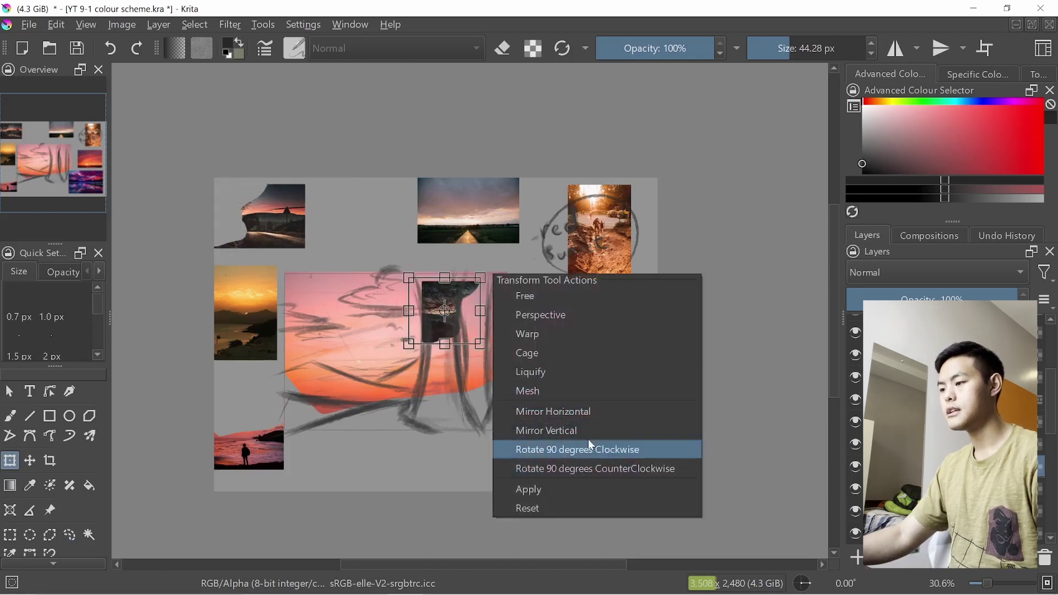
left_click(607, 420)
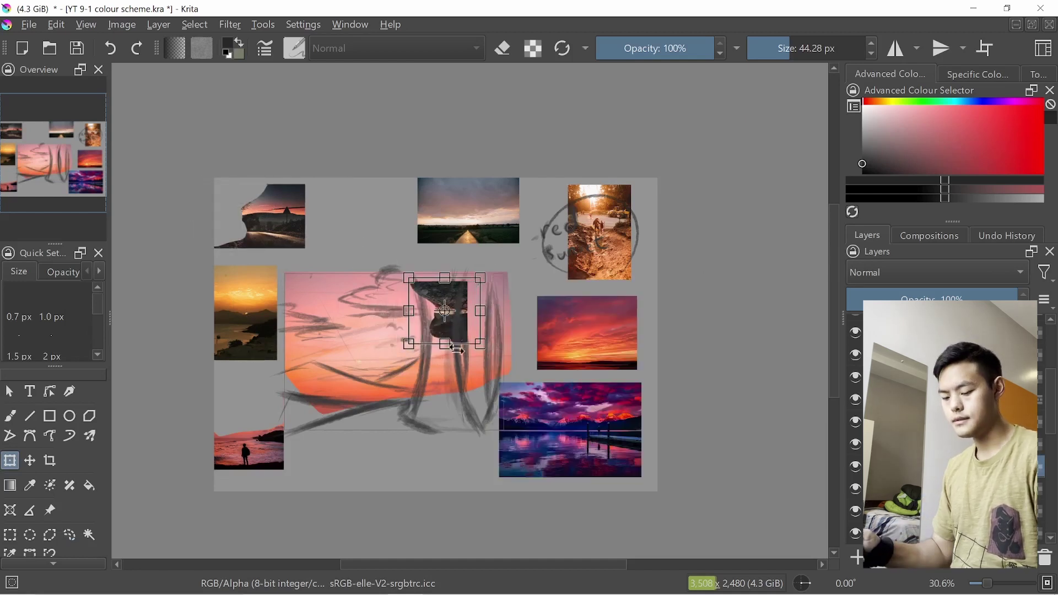
left_click_drag(493, 370, 463, 361)
left_click_drag(507, 431, 529, 443)
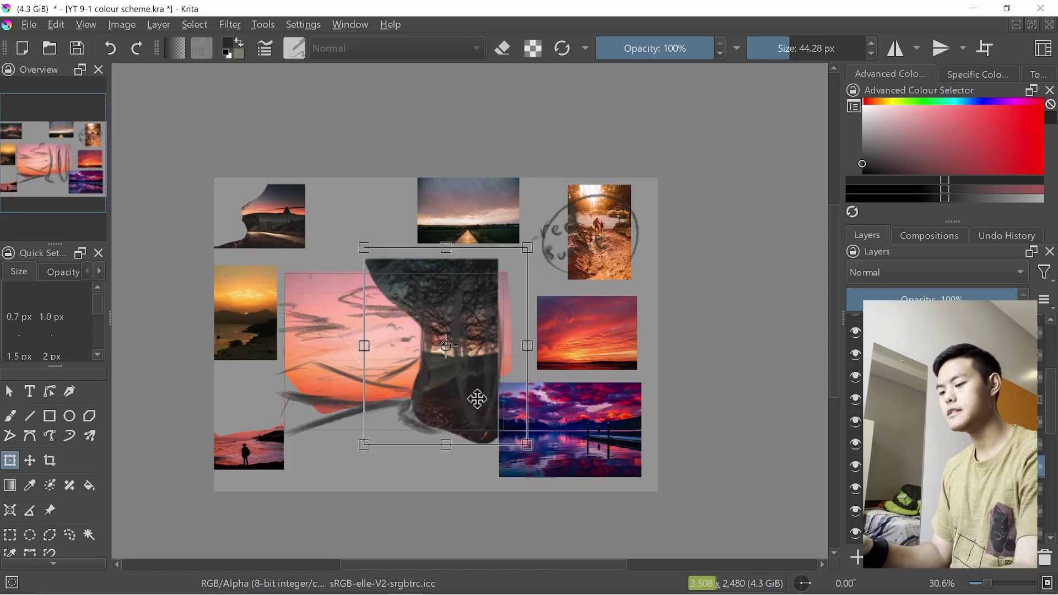
key("Return")
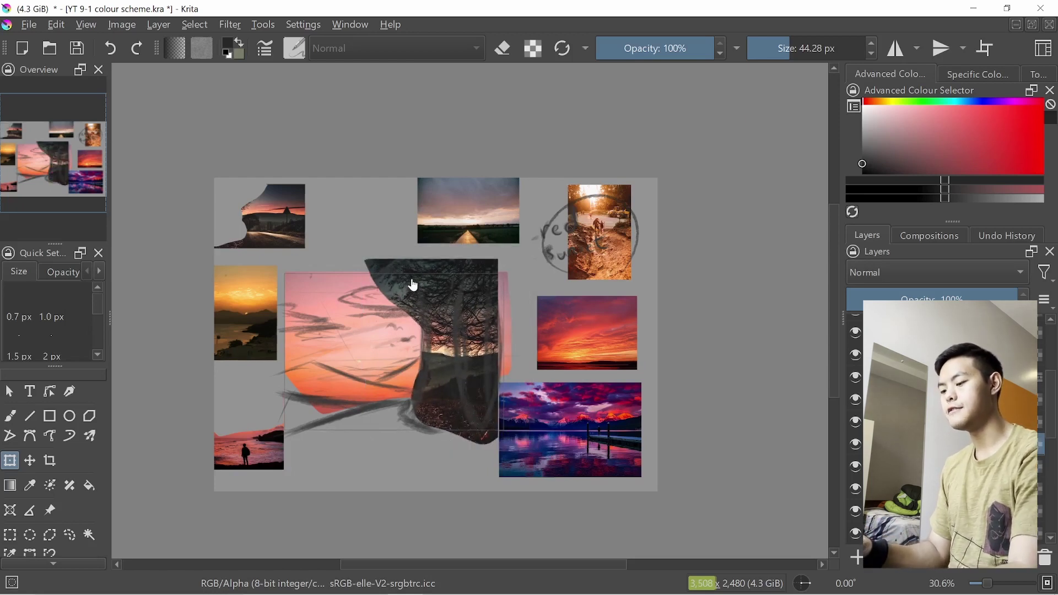
- Lasso the part of the tree cutout that spreads over the sky beside the trunk and delete it
key("l")
mouse_move(423, 254)
left_mouse_down()
mouse_move(385, 308)
mouse_move(424, 275)
left_mouse_up()
key("Delete")
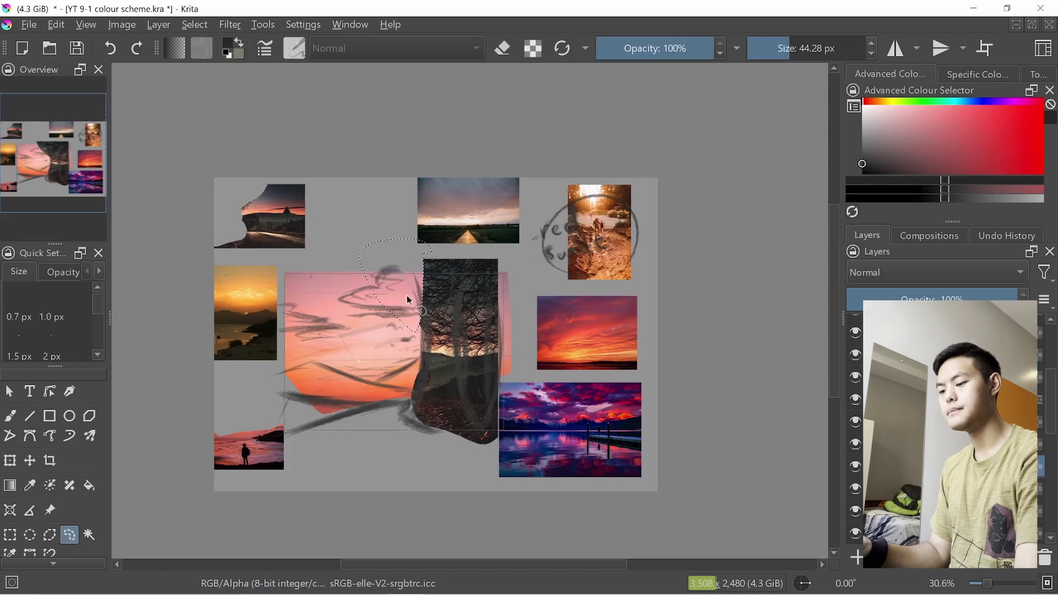
key("b")
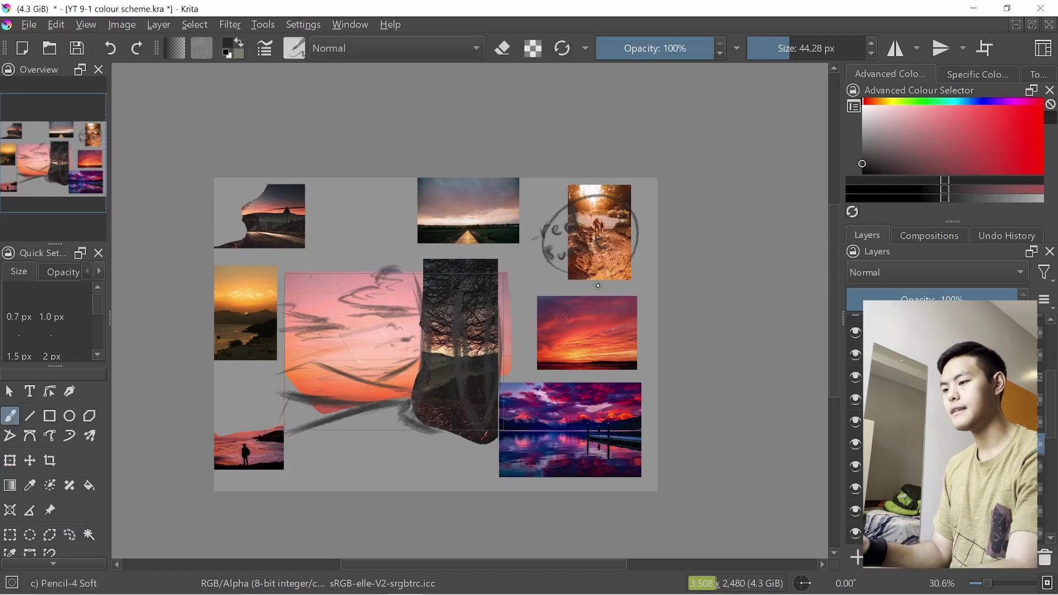
- Shift the orange forest-path photo toward red with an HSV/HSL adjustment of hue -10 and lightness -10
key("r")
left_click(627, 269)
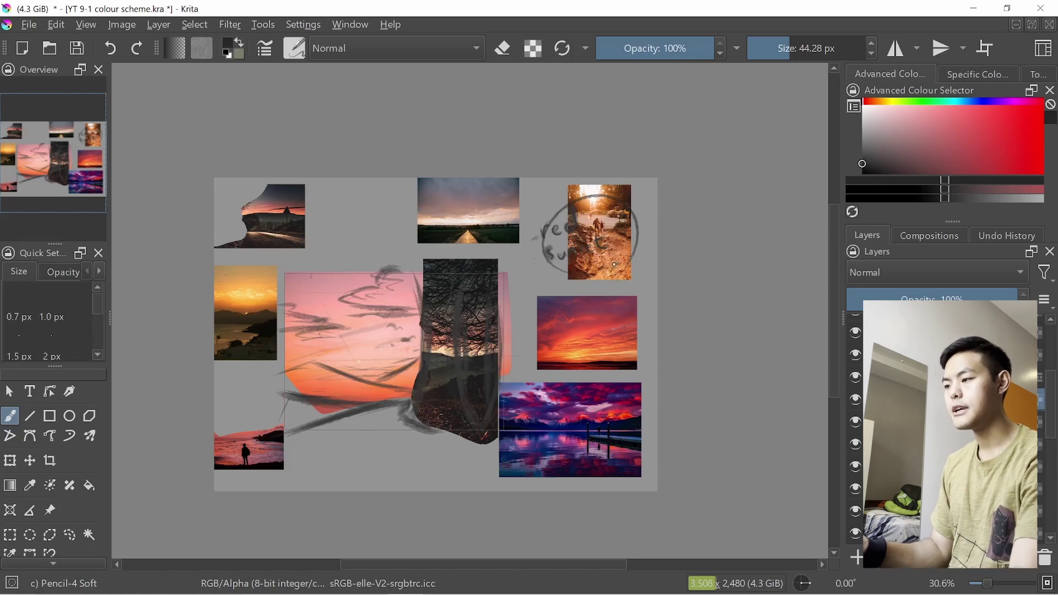
key("ctrl+u")
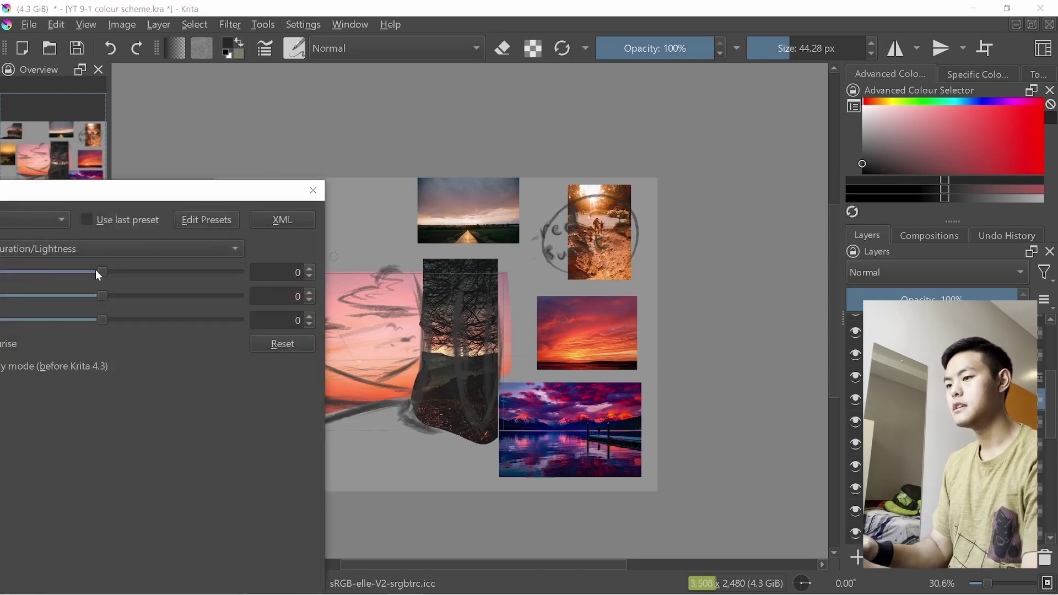
left_click_drag(100, 269, 94, 270)
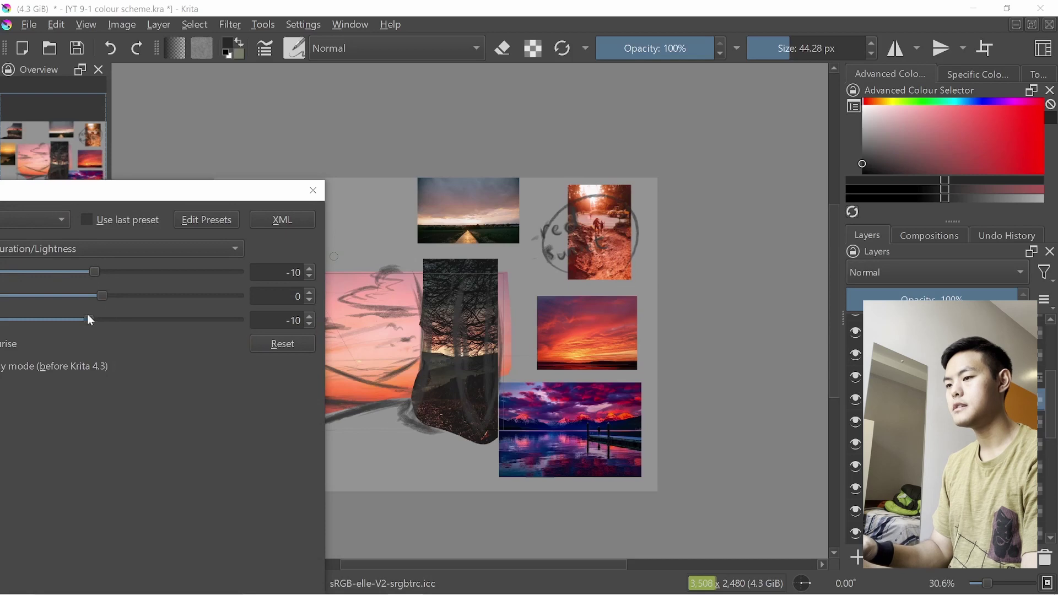
key("Return")
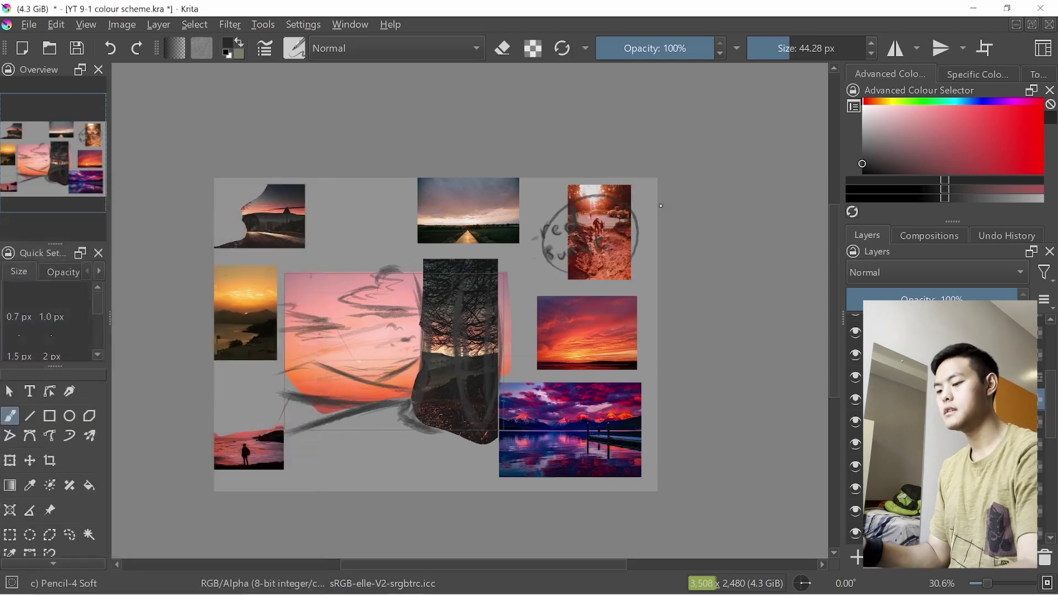
- Lasso the rocky ground of the reddened path photo, then enlarge and move it over the thumbnail's foreground
key("l")
mouse_move(580, 246)
left_mouse_down()
mouse_move(646, 282)
mouse_move(573, 291)
mouse_move(374, 433)
mouse_move(399, 425)
left_mouse_up()
key("ctrl+t")
mouse_move(433, 457)
left_mouse_down()
mouse_move(402, 456)
mouse_move(468, 434)
mouse_move(417, 452)
left_mouse_up()
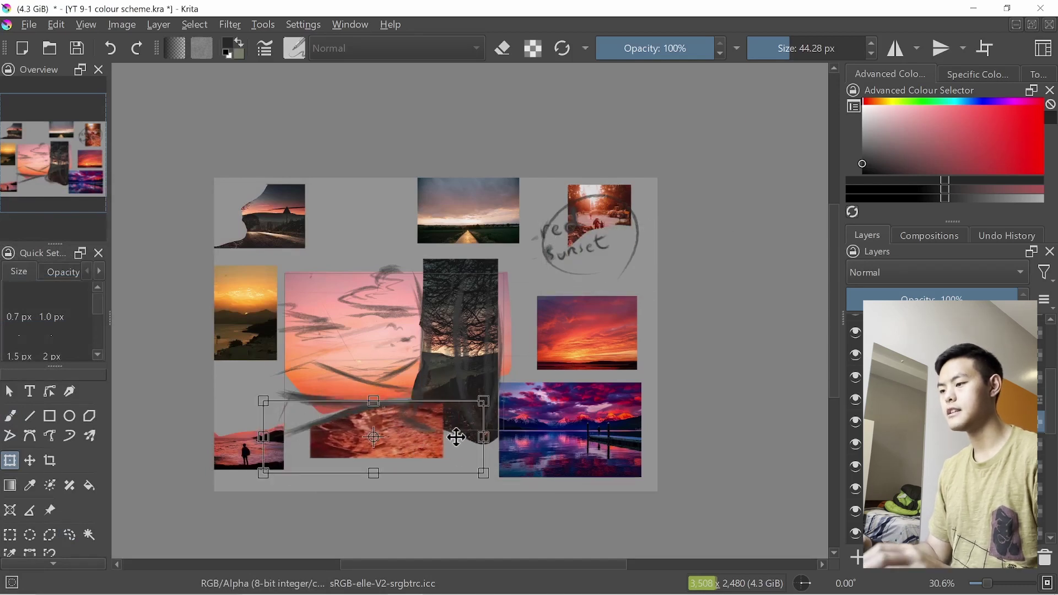
key("b")
- Lasso the purple clouds of the lake photo and move the cutout over the thumbnail's sketched hills
key("l")
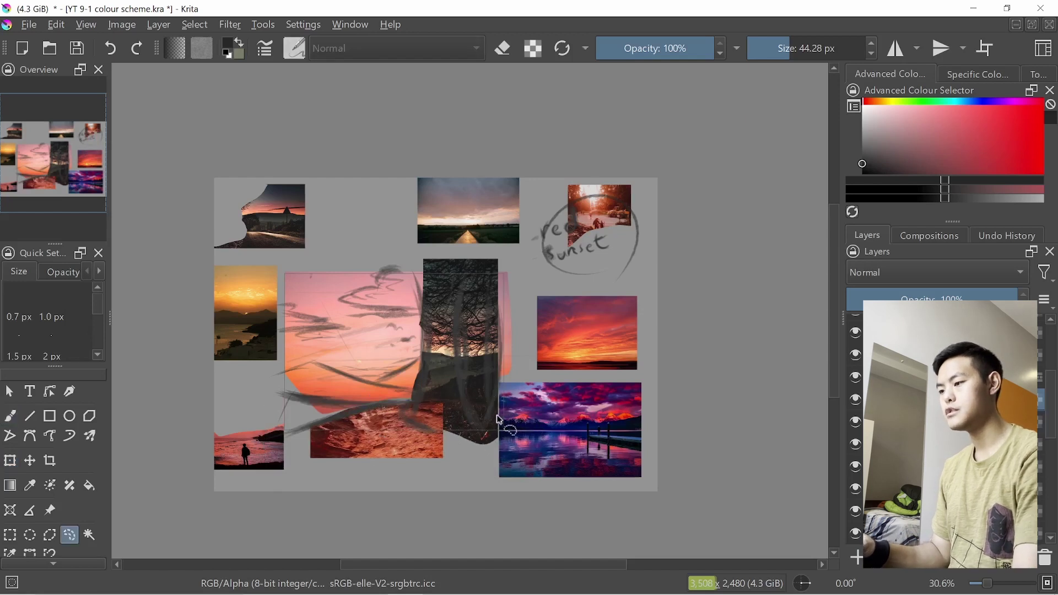
mouse_move(617, 426)
left_mouse_down()
mouse_move(496, 424)
mouse_move(491, 383)
mouse_move(631, 376)
mouse_move(642, 416)
left_mouse_up()
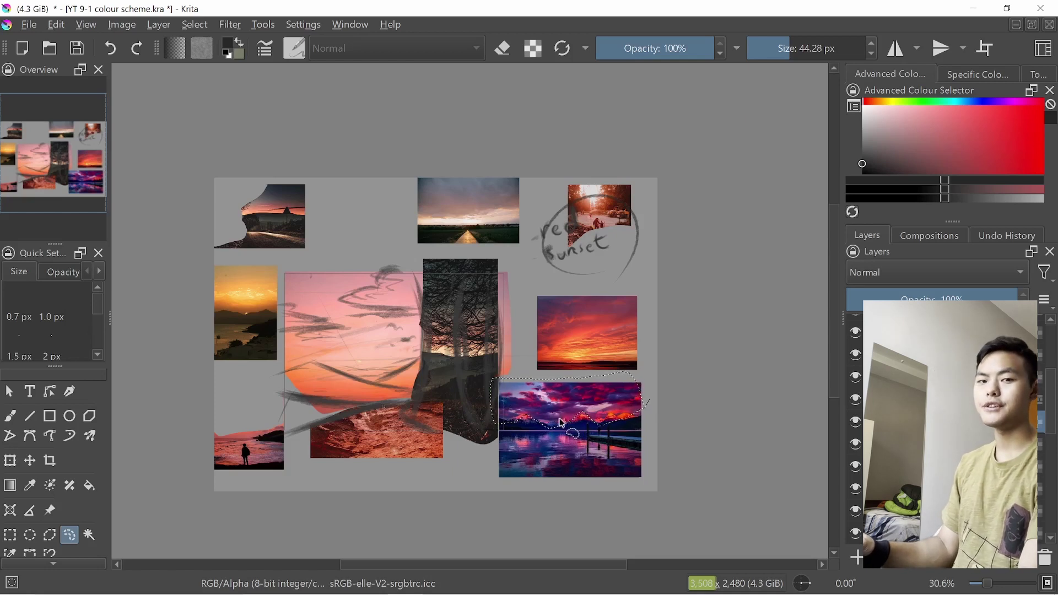
key("ctrl+t")
left_click_drag(597, 412, 378, 381)
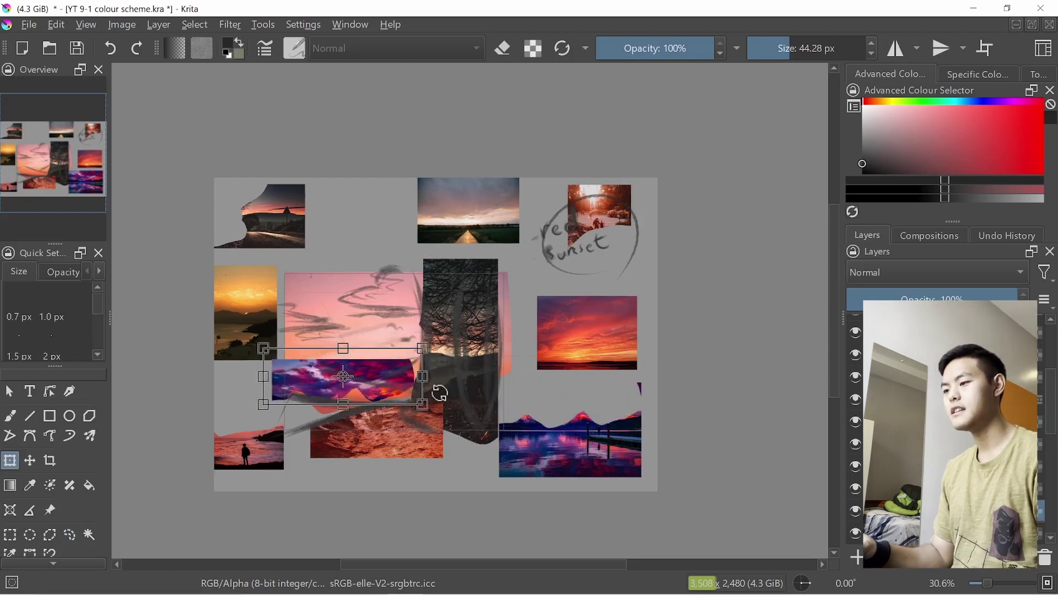
key("Return")
key("b")
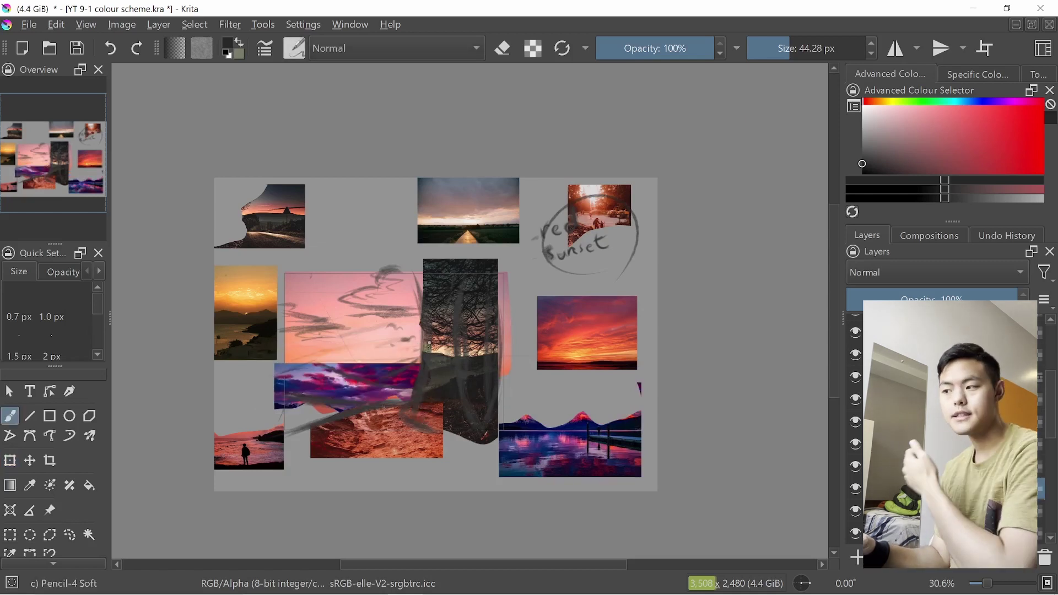
- Lasso the dark green field of the straight-road photo and transform it onto the slope below the purple hills
key("l")
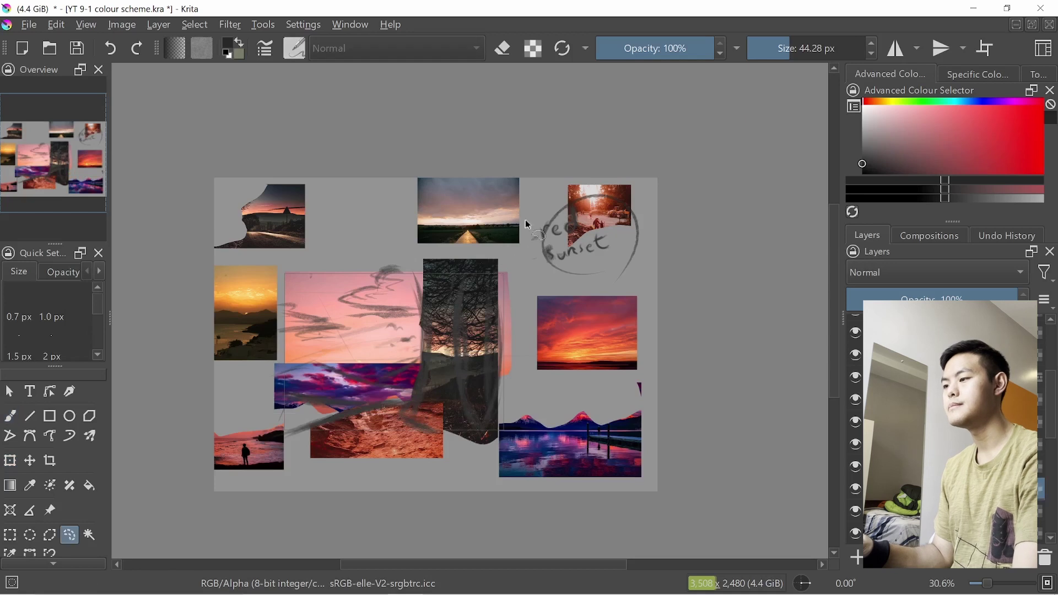
mouse_move(529, 229)
left_mouse_down()
mouse_move(493, 242)
mouse_move(422, 231)
mouse_move(439, 232)
mouse_move(305, 413)
mouse_move(353, 452)
mouse_move(307, 422)
mouse_move(357, 413)
mouse_move(306, 428)
left_mouse_up()
key("ctrl+t")
key("Return")
key("b")
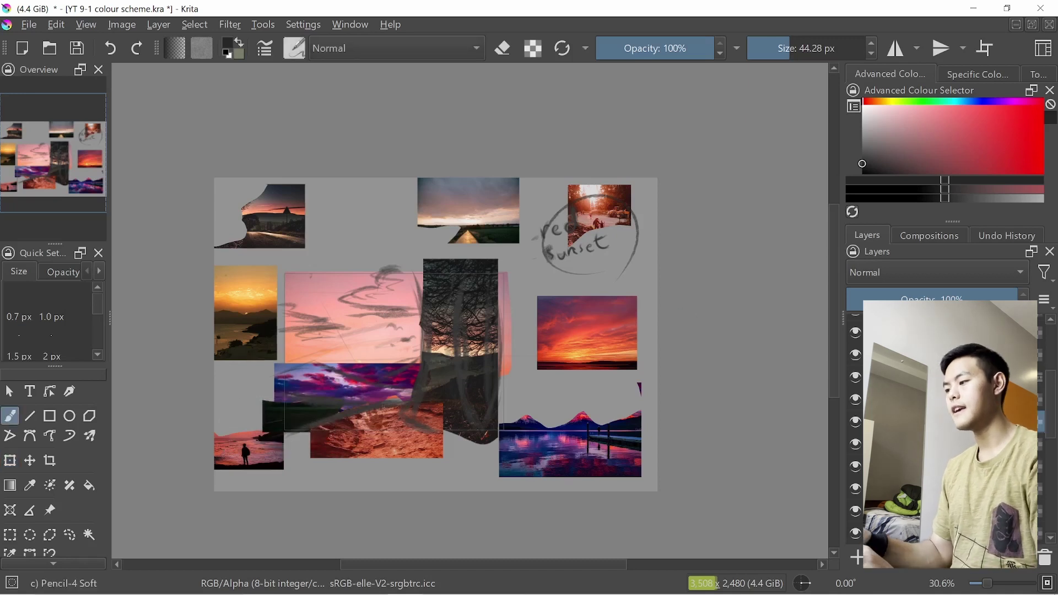
- Merge the collage photo layers into one and blur it strongly with Gaussian Blur
left_click(875, 377)
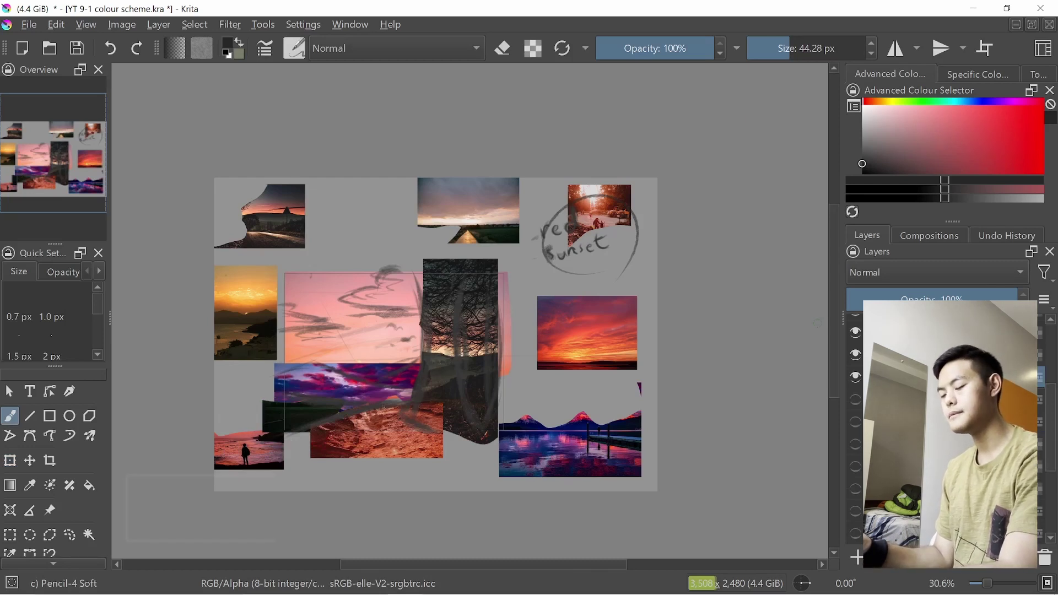
key("ctrl+e")
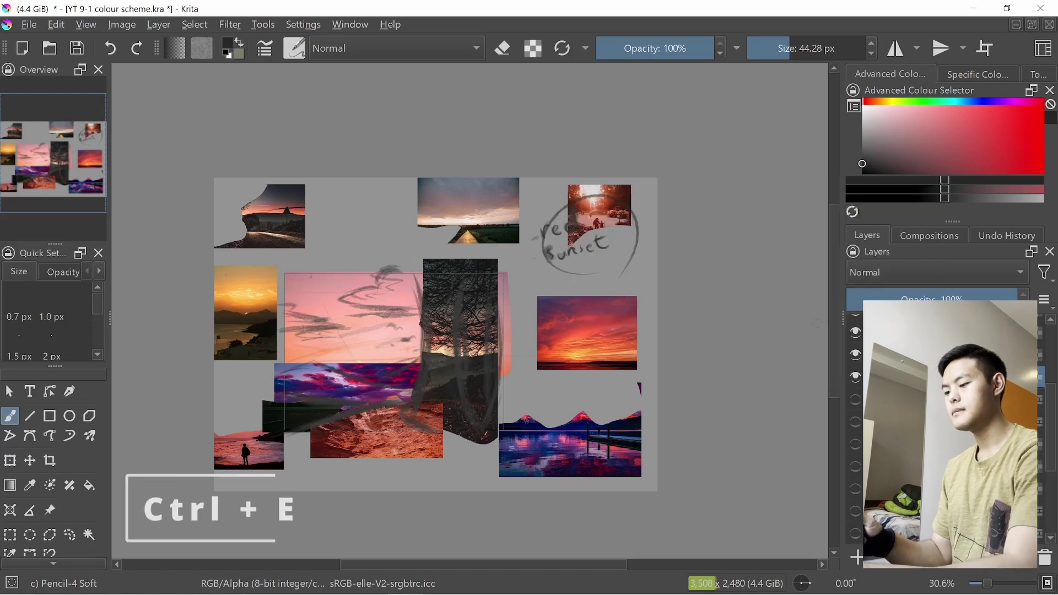
left_click(231, 26)
mouse_move(282, 118)
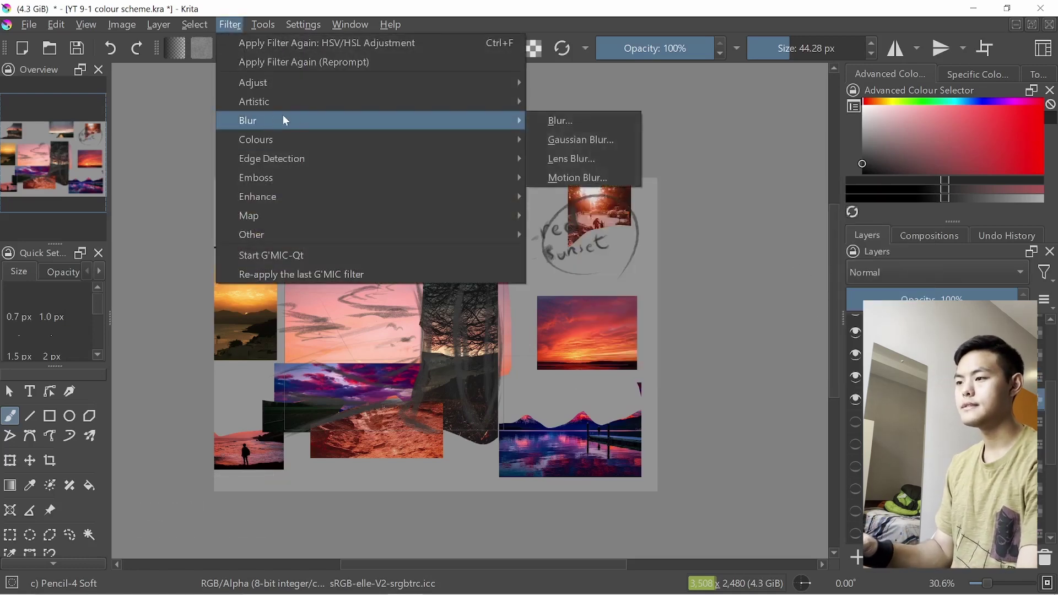
left_click(537, 124)
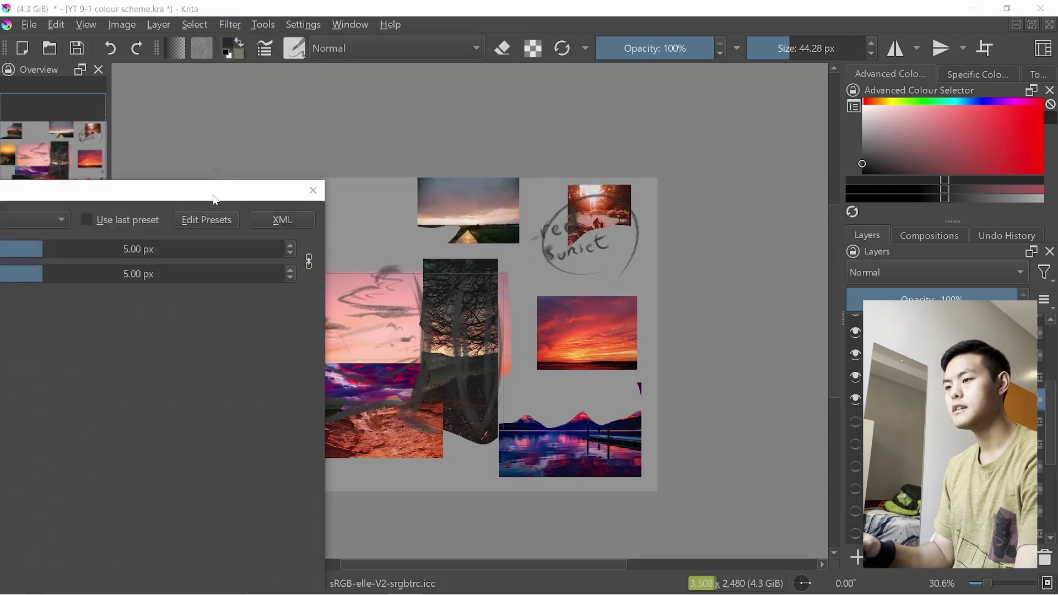
left_click_drag(215, 200, 300, 221)
left_click_drag(140, 292, 224, 292)
key("Return")
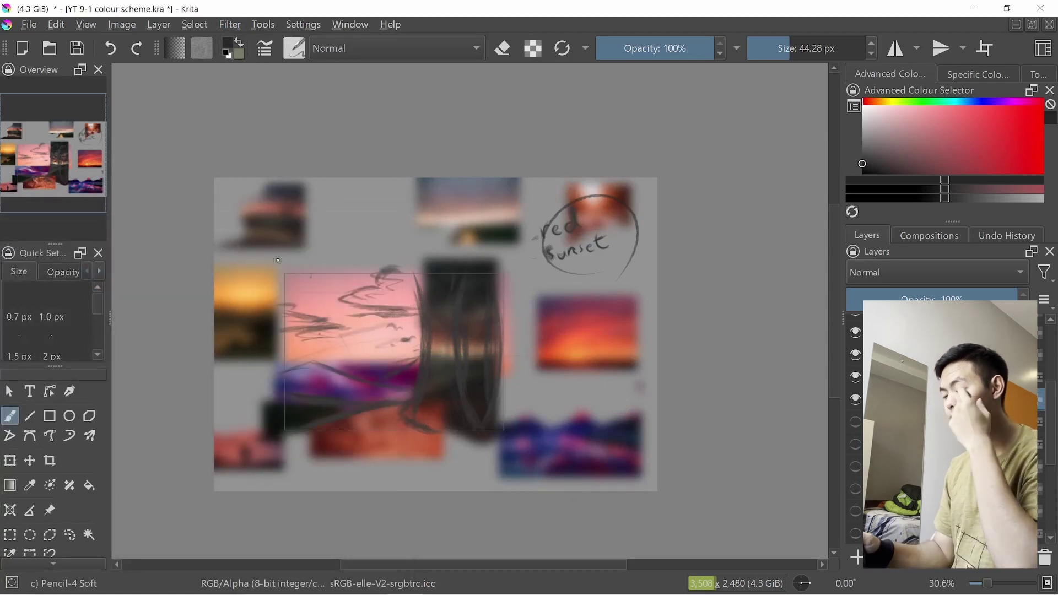
- Paint the left tree trunk with the Airbrush pressure brush at 261.95 px, using dark browns sampled from the blurred collage
right_click(284, 244)
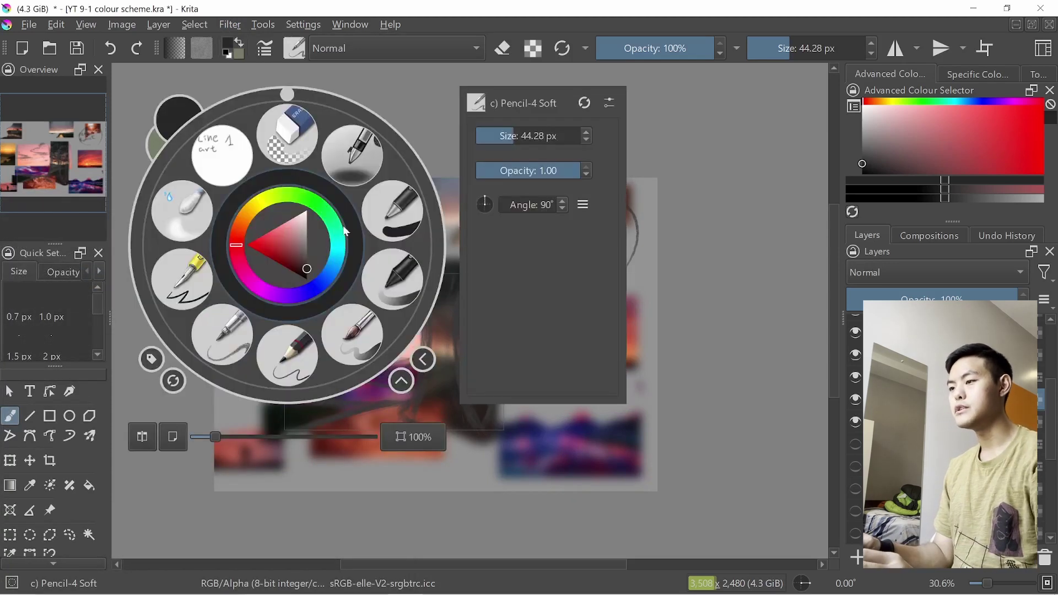
left_click(344, 165)
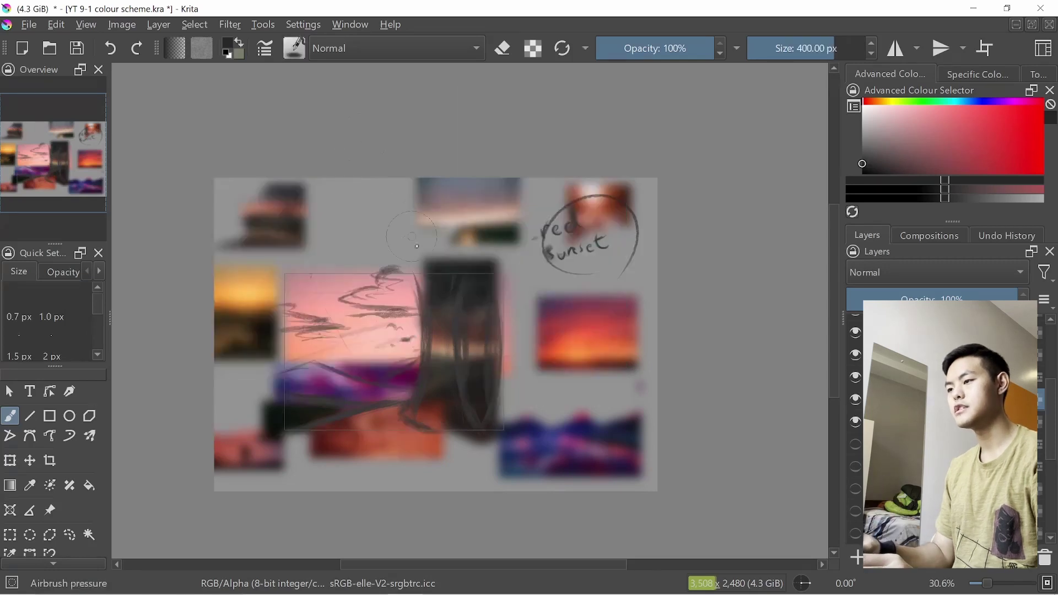
scroll(473, 222, "up", 1)
left_click_drag(473, 222, 453, 222)
left_click(468, 227, "ctrl")
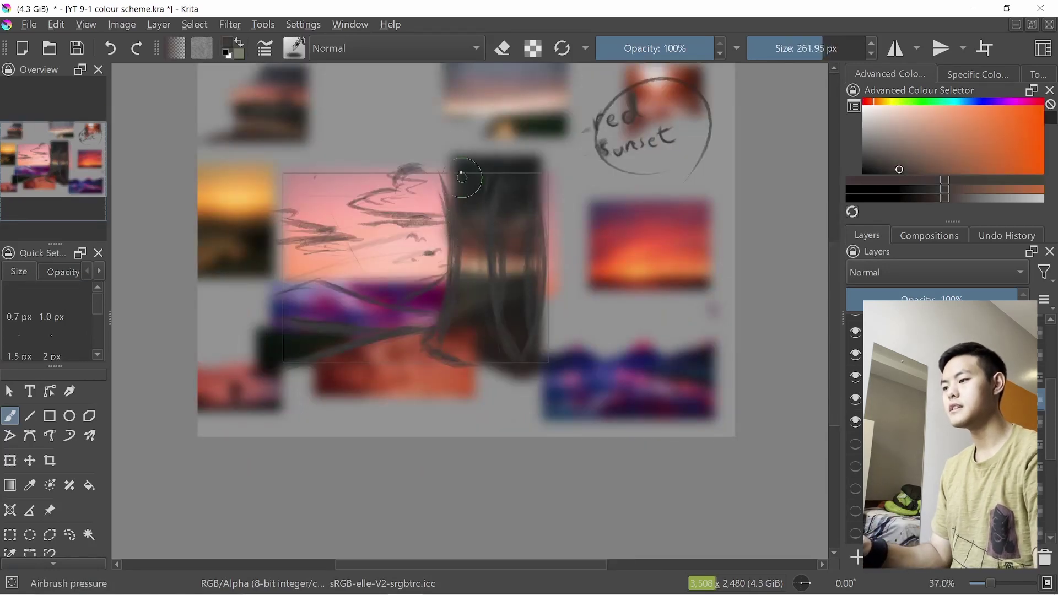
mouse_move(464, 178)
left_mouse_down()
mouse_move(464, 306)
mouse_move(496, 322)
mouse_move(474, 325)
left_mouse_up()
left_click(491, 332, "ctrl")
mouse_move(462, 176)
left_mouse_down()
mouse_move(457, 348)
mouse_move(481, 184)
mouse_move(486, 266)
left_mouse_up()
left_click_drag(512, 341, 533, 342)
left_click(481, 295, "ctrl")
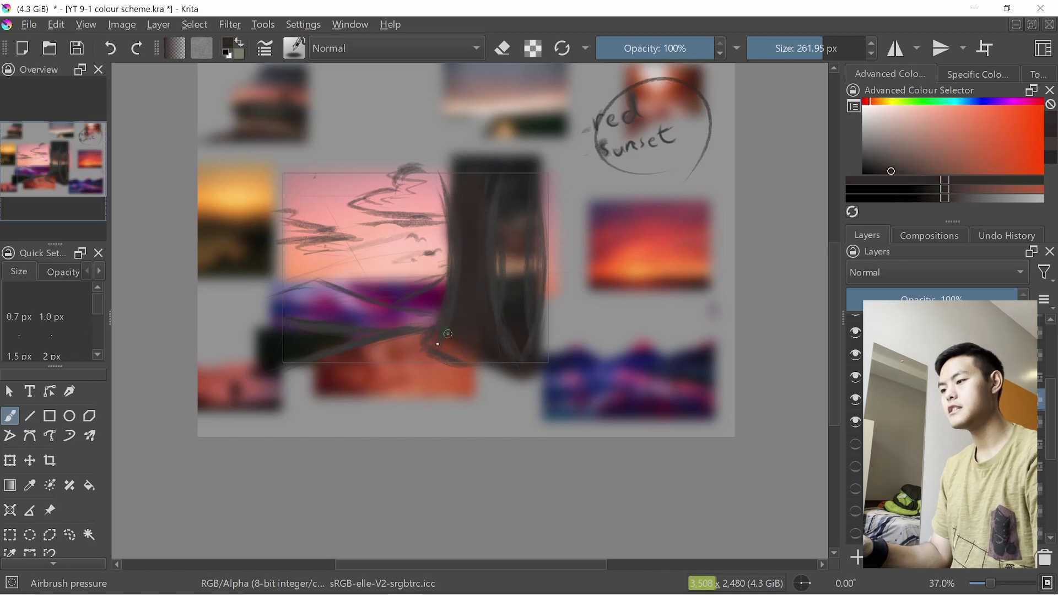
- Clean up the sky edge beside the left trunk with sampled pink and darken the trunk again with sampled brown
left_click(444, 172, "ctrl")
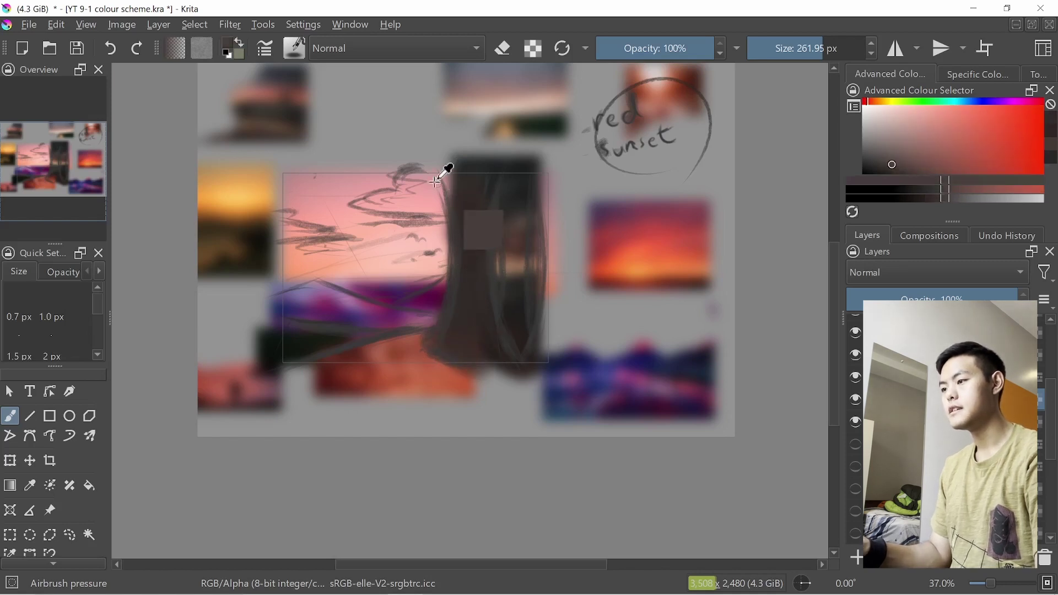
left_click(431, 201, "ctrl")
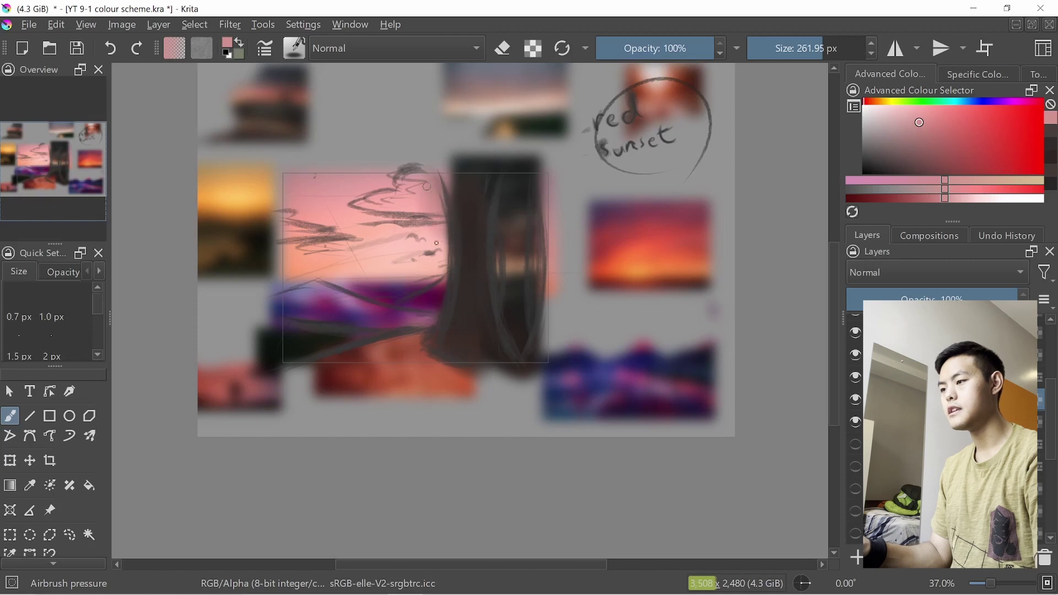
left_click(464, 179, "ctrl")
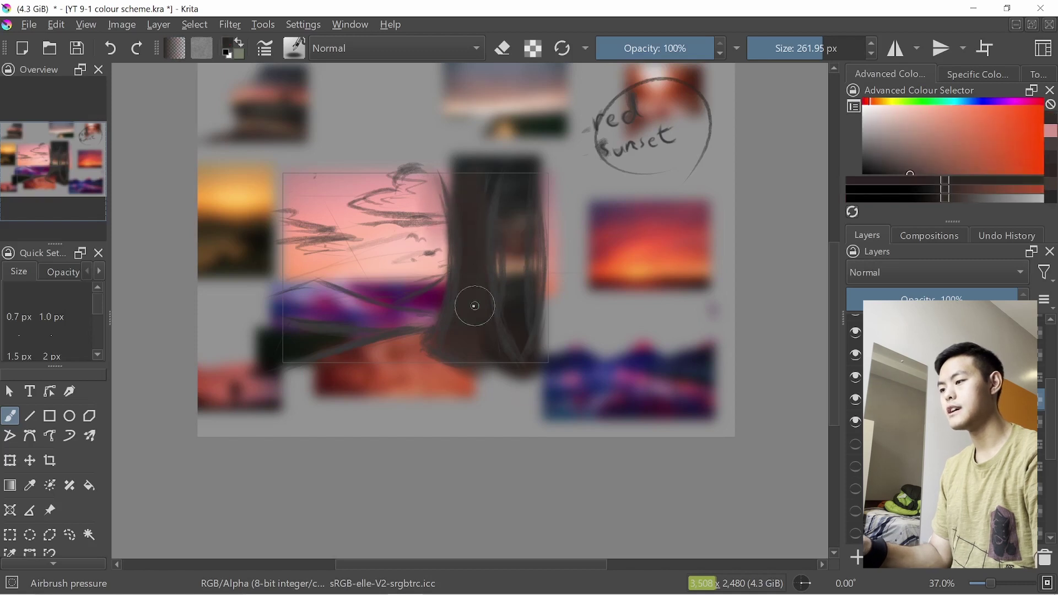
- Paint the right tree trunk with sampled dark tones, adding a light pink sky gap between the trunks
left_click(514, 270, "ctrl")
left_click(514, 187, "ctrl")
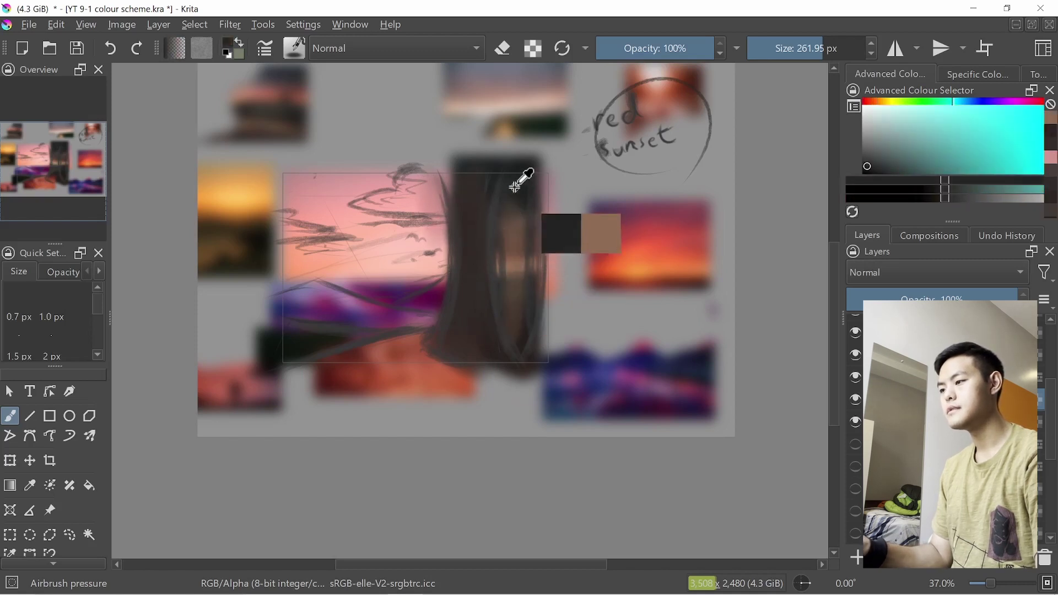
left_click(407, 236, "ctrl")
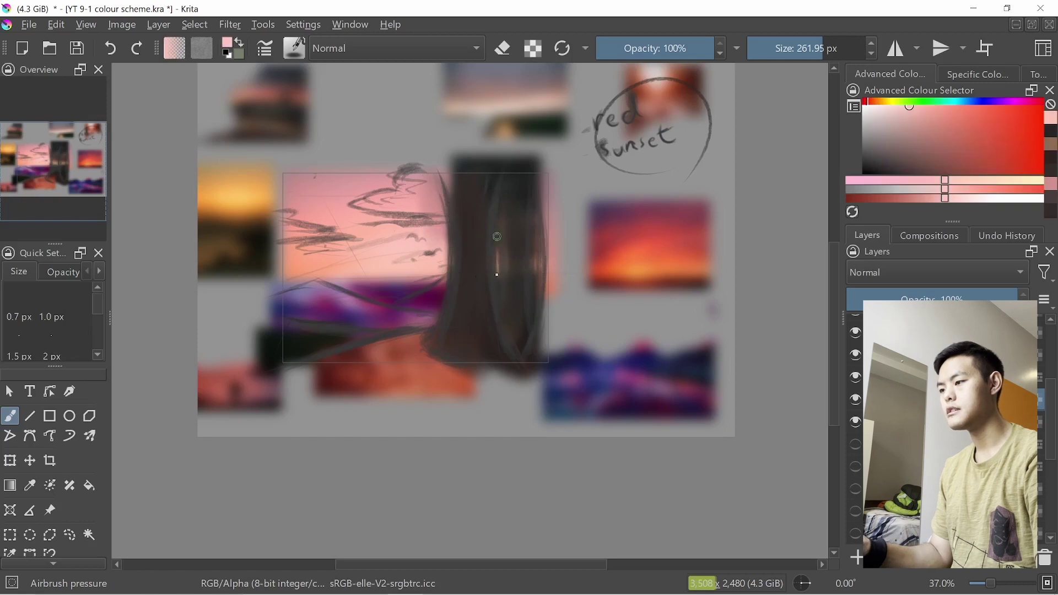
left_click(509, 218, "ctrl")
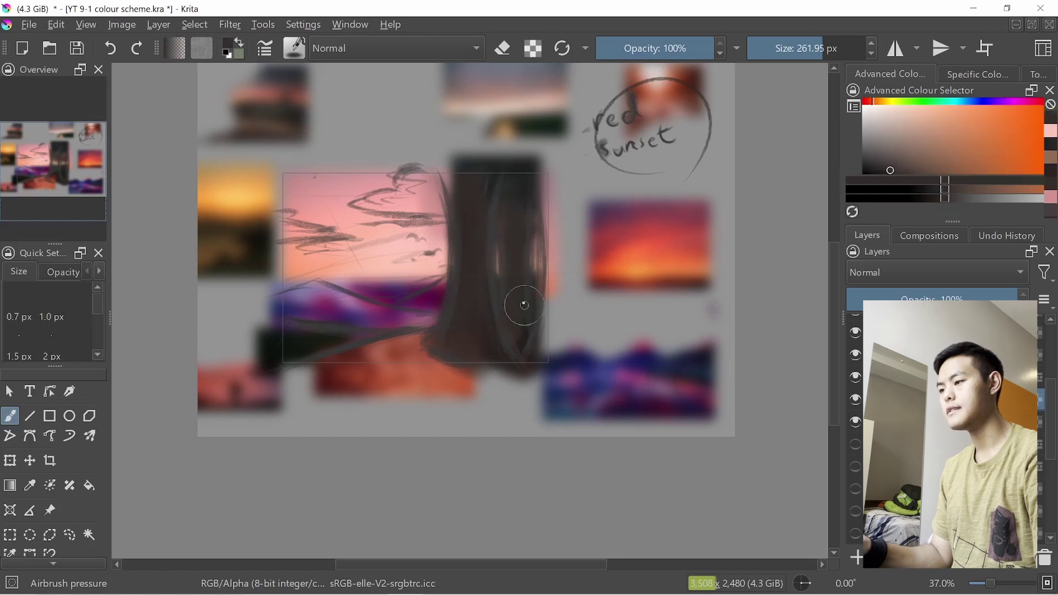
left_click(534, 339, "ctrl")
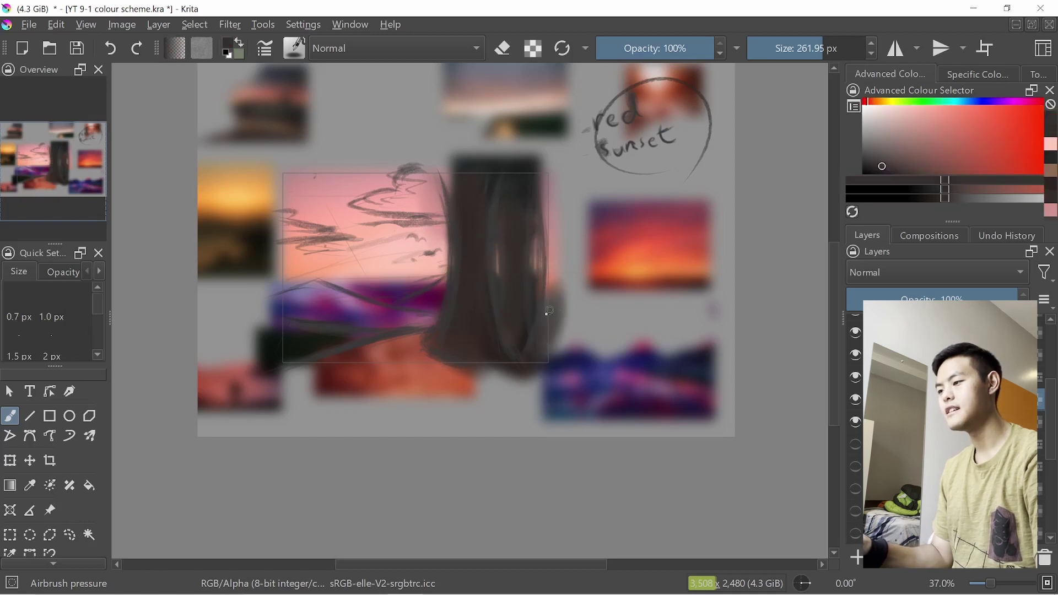
left_click(518, 295, "ctrl")
- Paint the foreground ground with sampled reddish browns and orange, and the slope behind it with sampled dark green
left_click(471, 335, "ctrl")
left_click(404, 357, "ctrl")
left_click(346, 359, "ctrl")
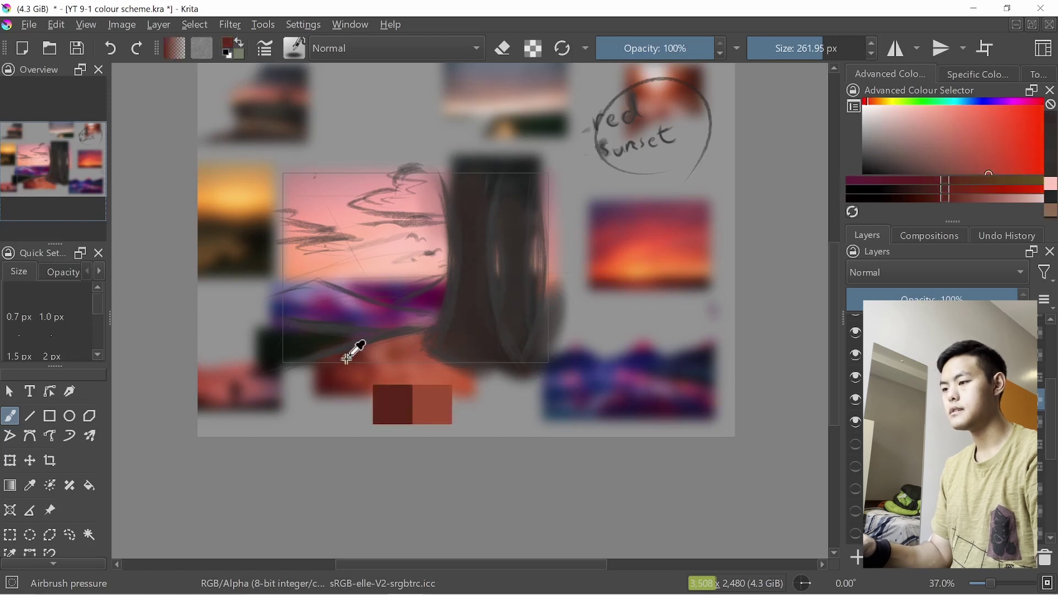
mouse_move(376, 349)
left_mouse_down()
mouse_move(278, 374)
mouse_move(387, 331)
mouse_move(317, 366)
mouse_move(412, 353)
mouse_move(398, 334)
mouse_move(423, 382)
mouse_move(392, 355)
left_mouse_up()
left_click(425, 376, "ctrl")
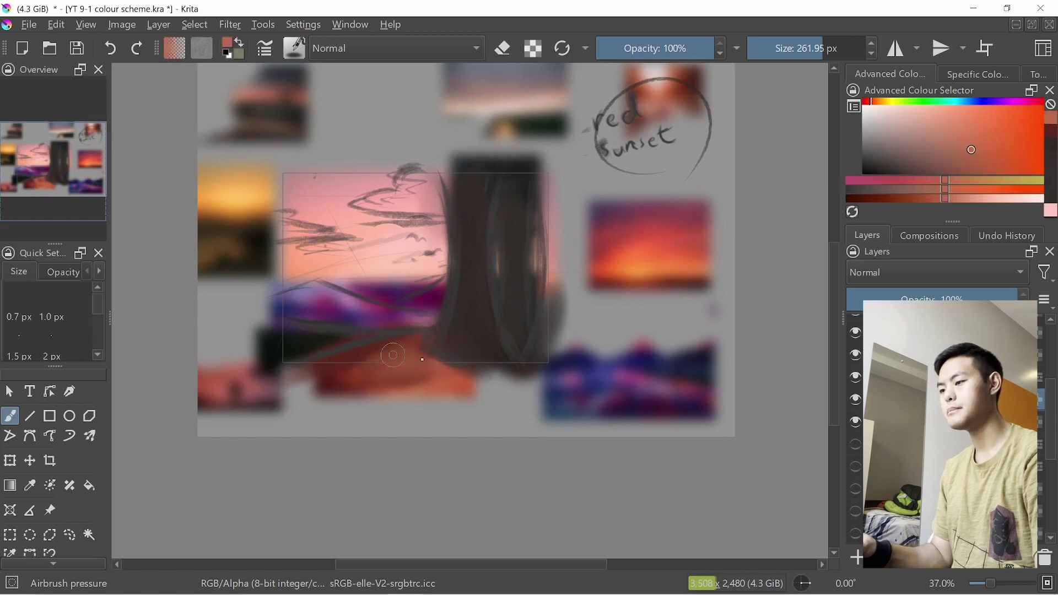
left_click(318, 338, "ctrl")
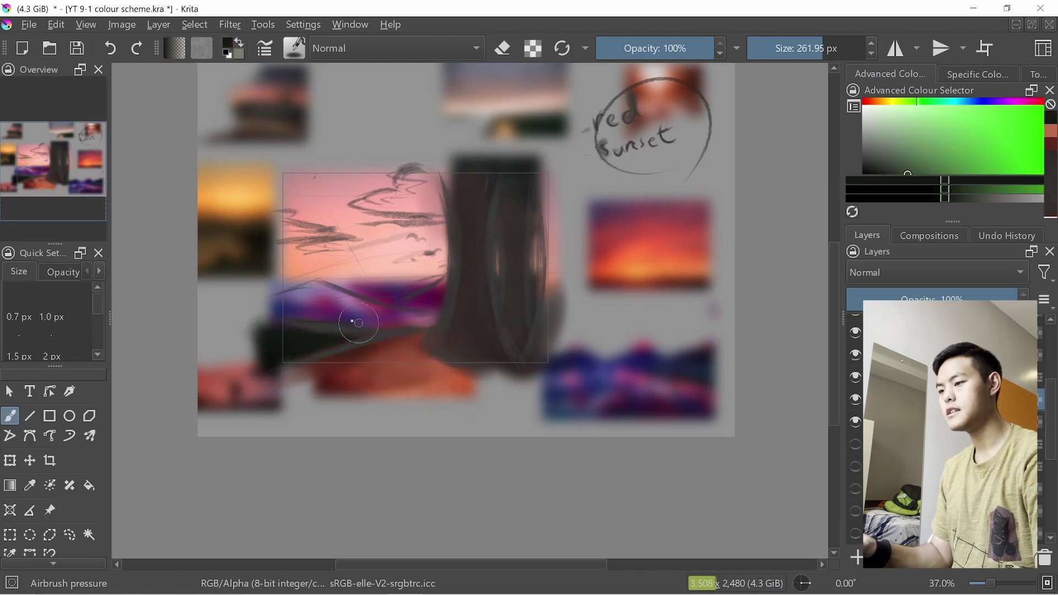
- Paint the distant hills in sampled purples and fill the sky above their outline with sampled pink
left_click(353, 317, "ctrl")
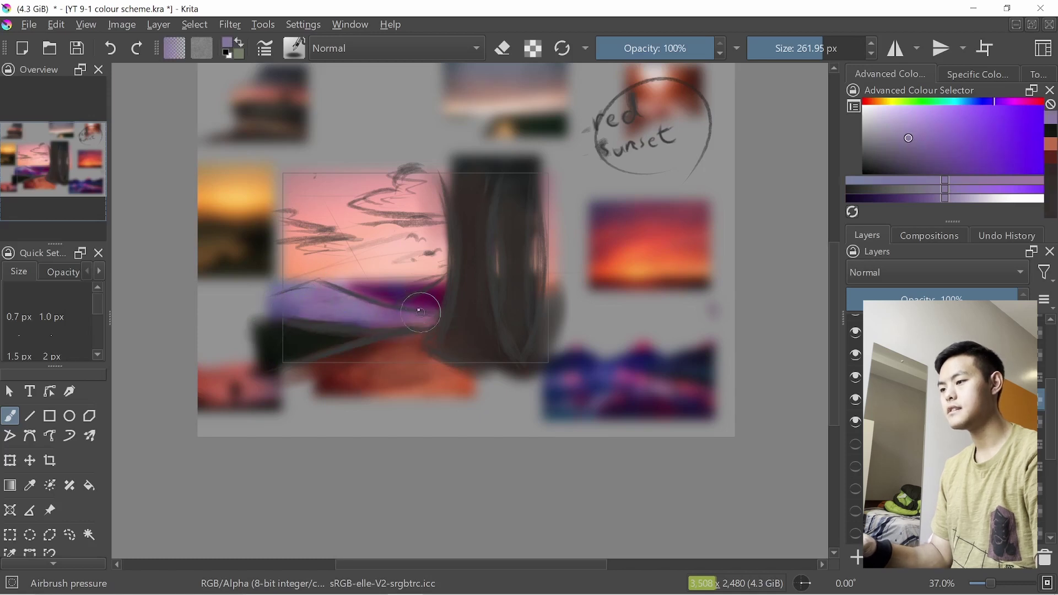
left_click(350, 269, "ctrl")
mouse_move(351, 268)
left_mouse_down()
mouse_move(381, 261)
mouse_move(416, 291)
mouse_move(429, 282)
mouse_move(439, 291)
mouse_move(432, 300)
mouse_move(442, 281)
mouse_move(407, 301)
left_mouse_up()
left_click(440, 292, "ctrl")
left_click(429, 302, "ctrl")
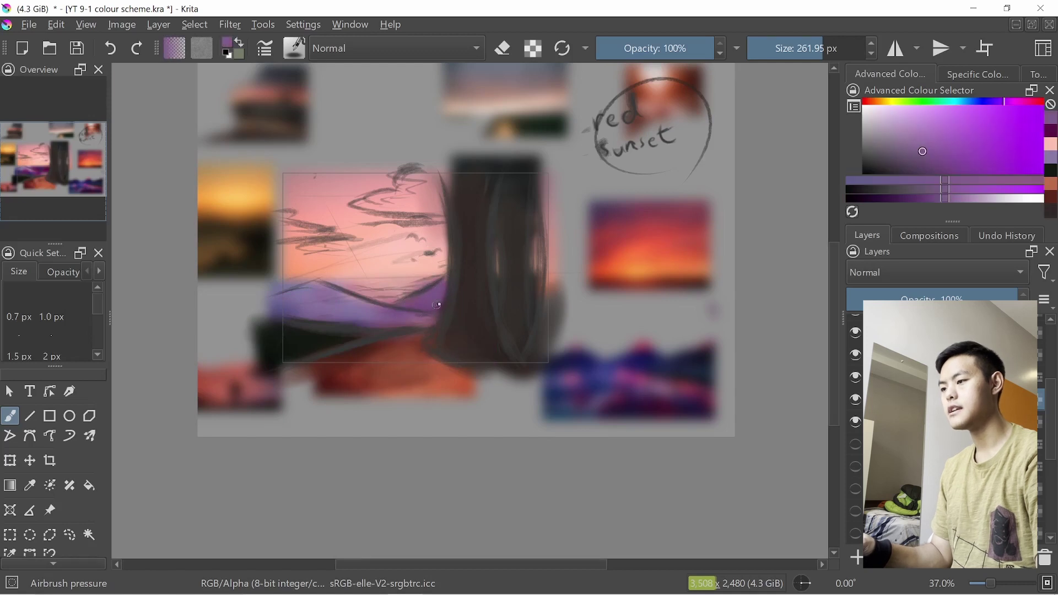
left_click(383, 304, "ctrl")
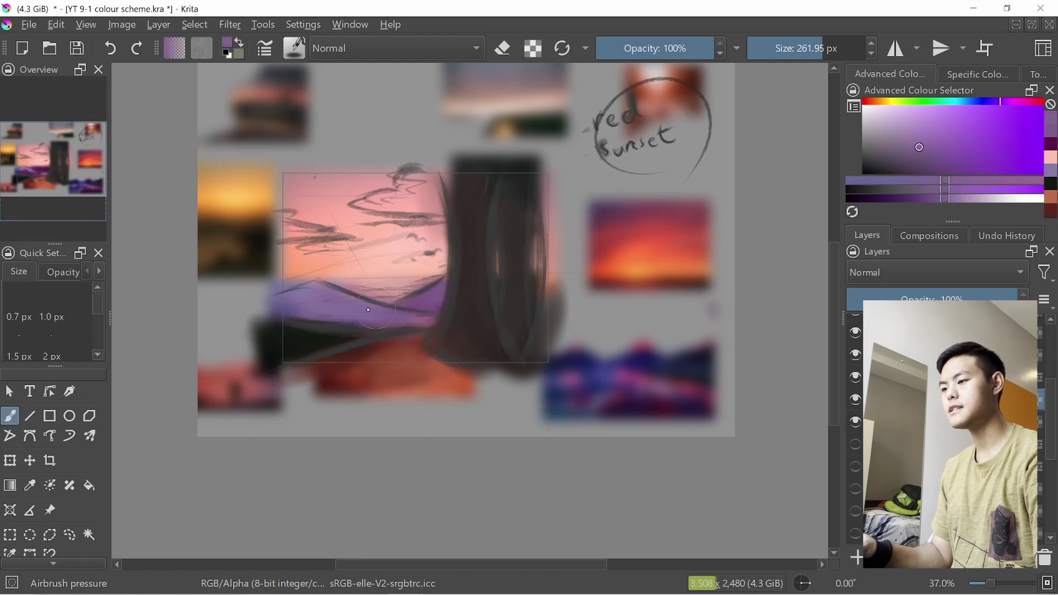
- Refine the distant hills' outline against the sky with sampled purples and light pink
left_click(383, 305, "ctrl")
left_click(388, 288, "ctrl")
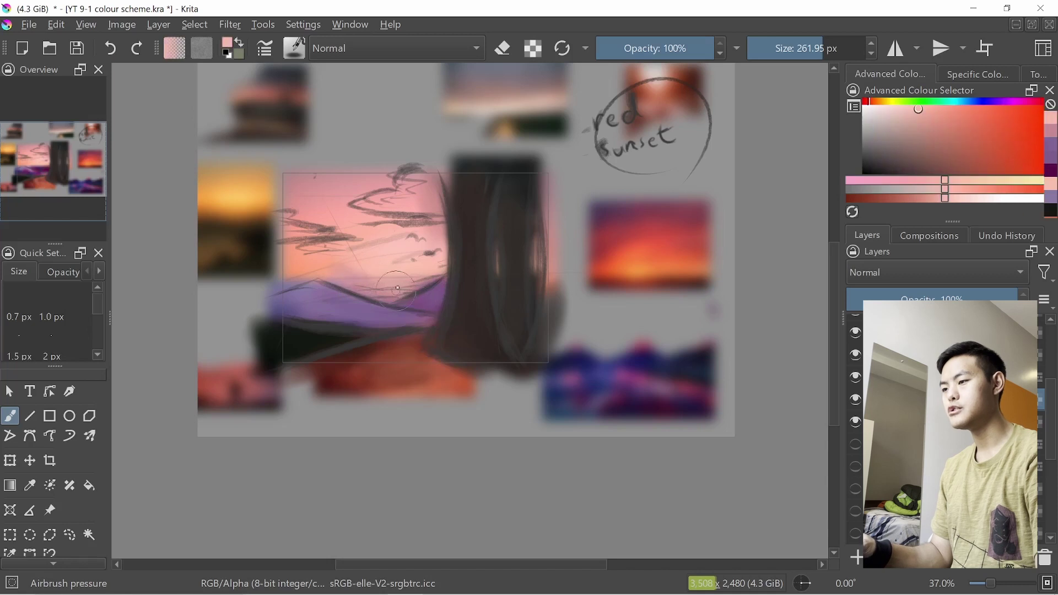
left_click(338, 312, "ctrl")
left_click_drag(341, 302, 353, 285)
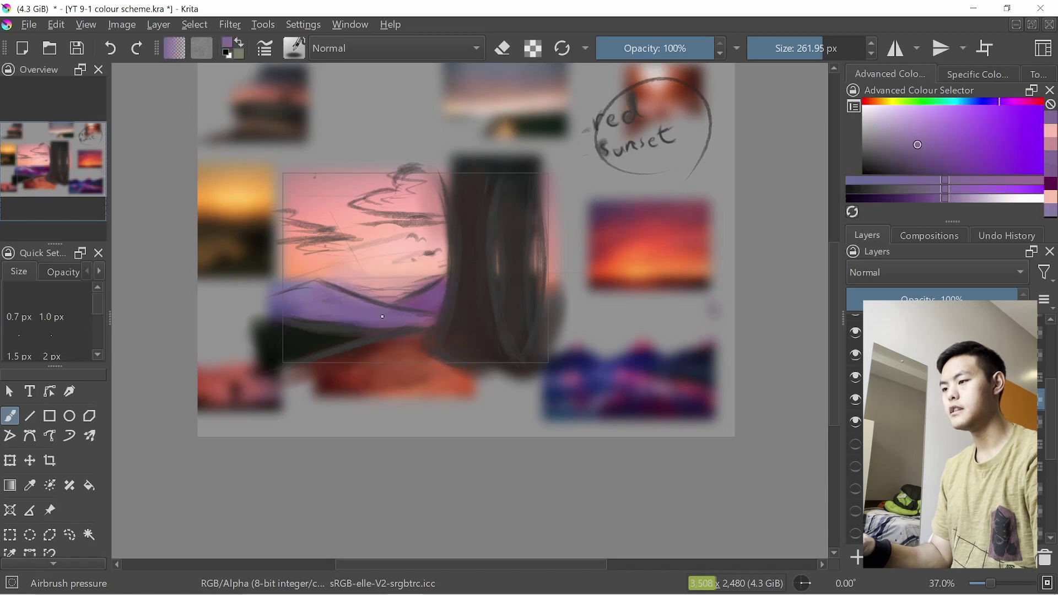
left_click(354, 276, "ctrl")
left_click(414, 312, "ctrl")
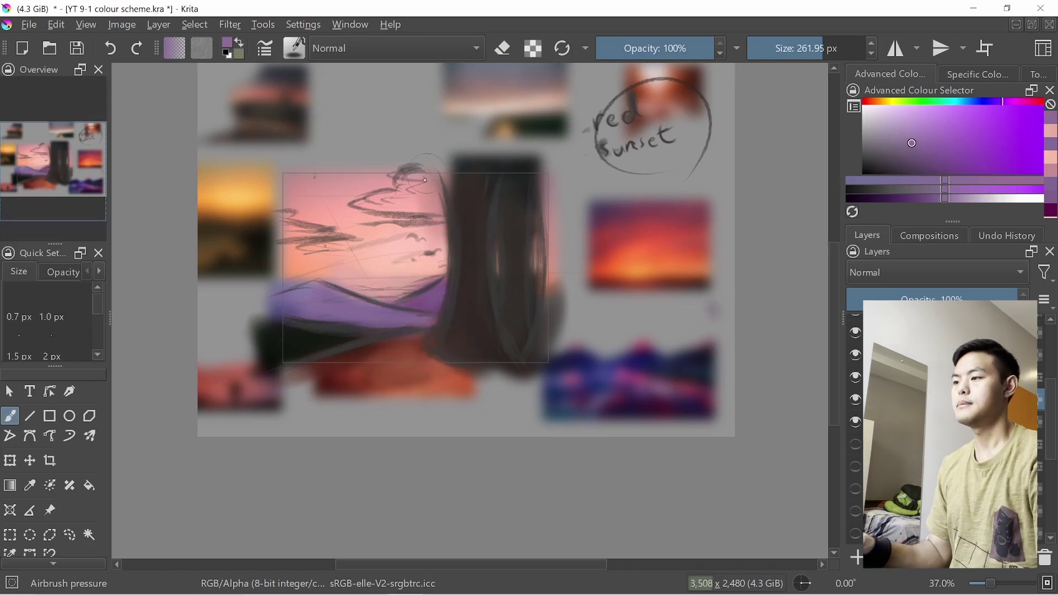
- Tint the clouds with a greyish pink sampled from the blue-grey sunset reference, undoing the last stroke on the left cloud
left_click_drag(438, 182, 438, 223)
left_click_drag(423, 205, 531, 195)
left_click_drag(538, 194, 524, 241)
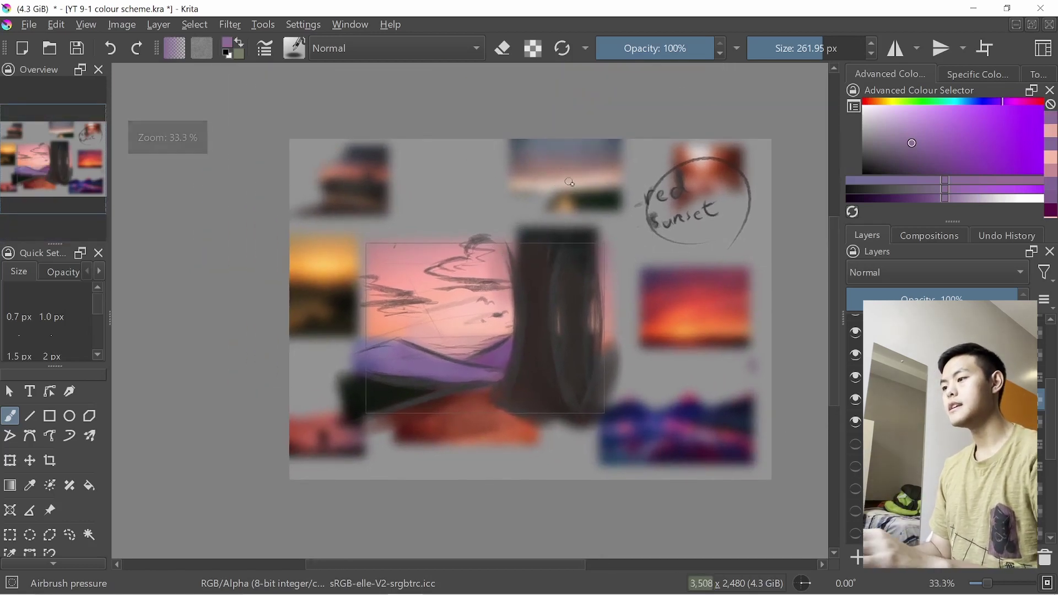
key("ctrl")
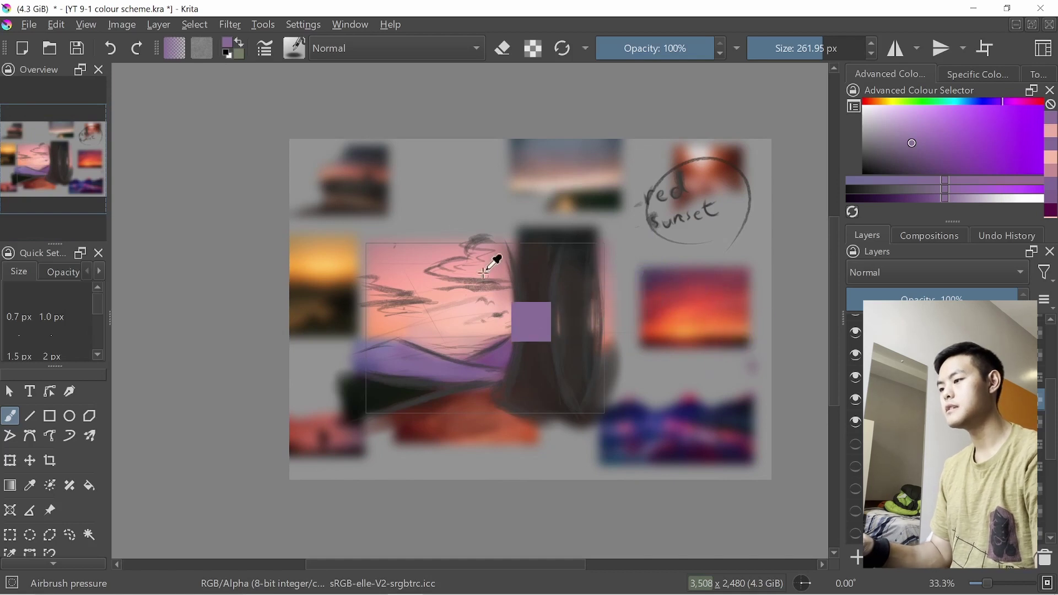
left_click(539, 171, "ctrl")
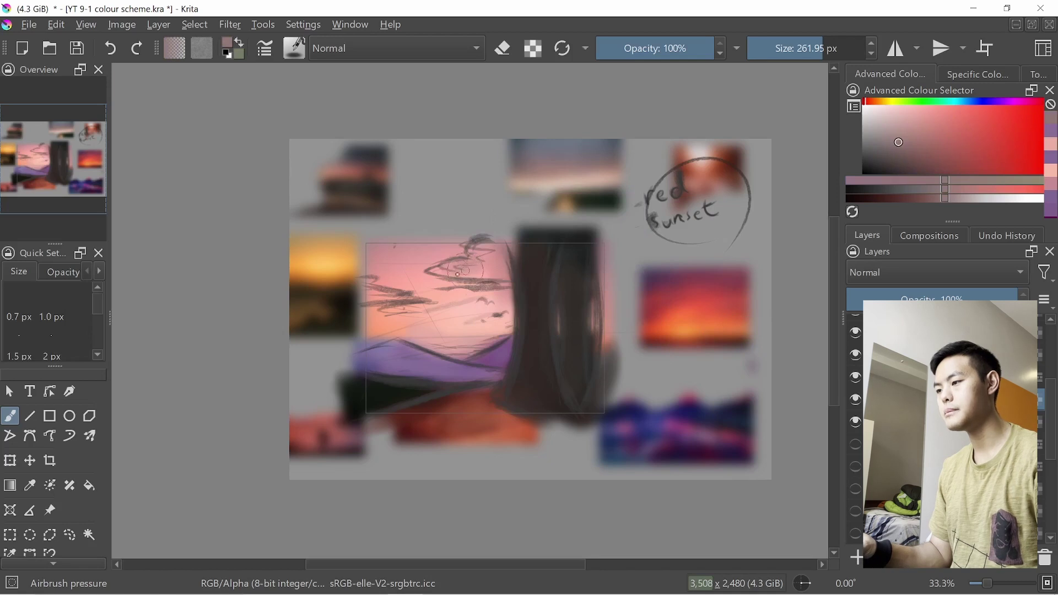
mouse_move(462, 269)
left_mouse_down()
mouse_move(487, 275)
mouse_move(496, 256)
mouse_move(471, 255)
mouse_move(486, 267)
mouse_move(477, 261)
mouse_move(476, 274)
mouse_move(441, 269)
mouse_move(463, 272)
left_mouse_up()
left_click_drag(399, 291, 388, 299)
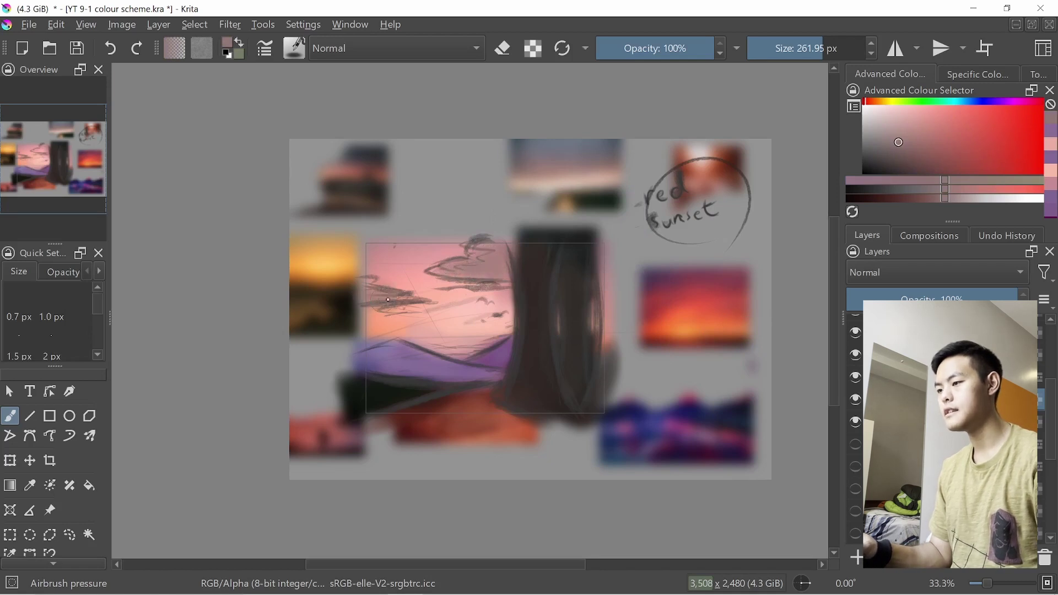
key("ctrl+z")
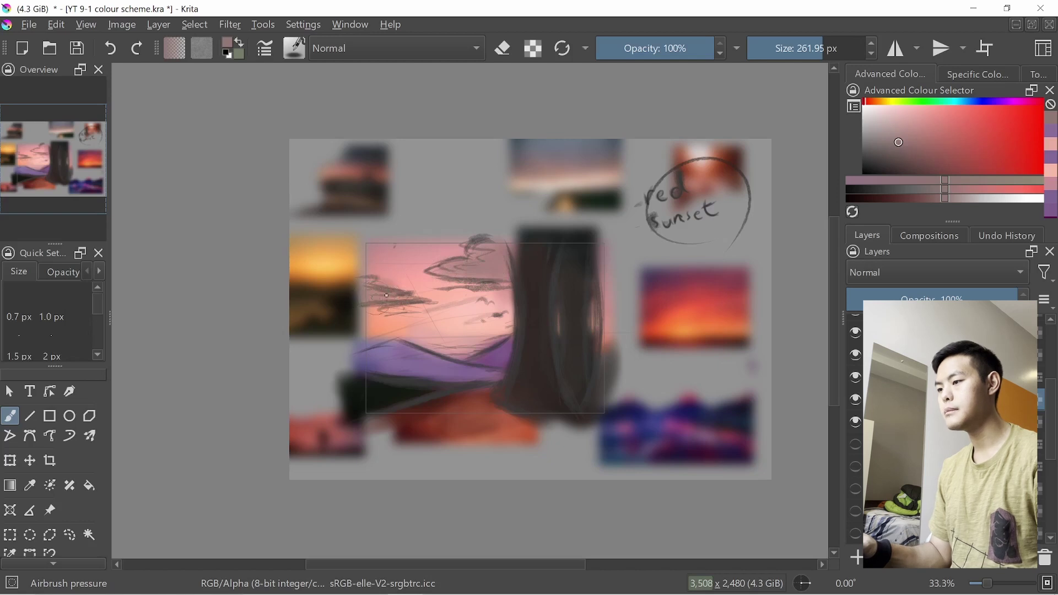
- Refine the left cloud and the sky around it with sampled pinks, reducing the brush size to 169.37 px
left_click_drag(460, 325, 460, 298)
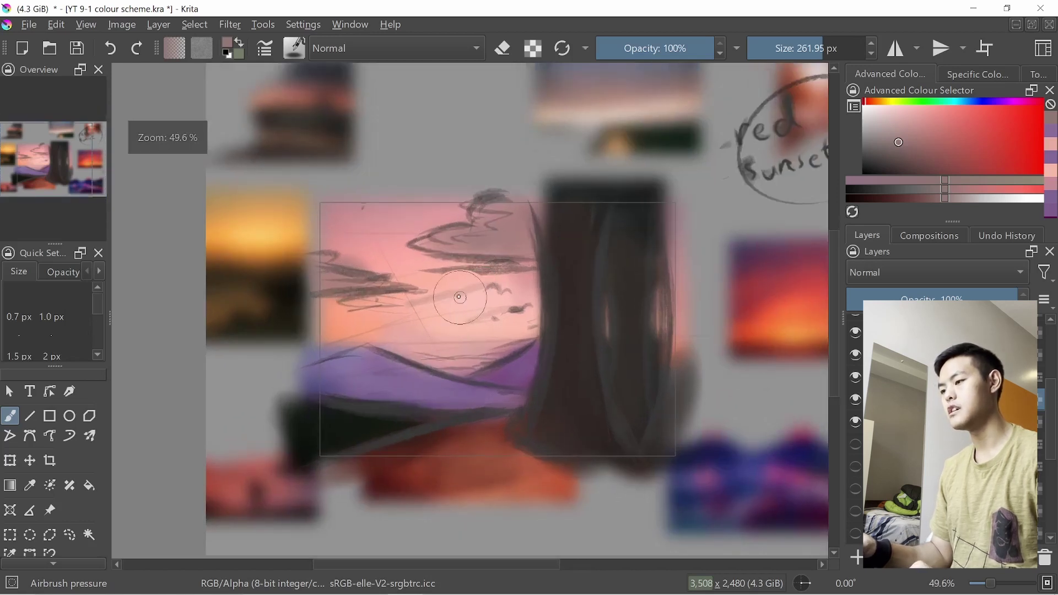
left_click(338, 252, "ctrl")
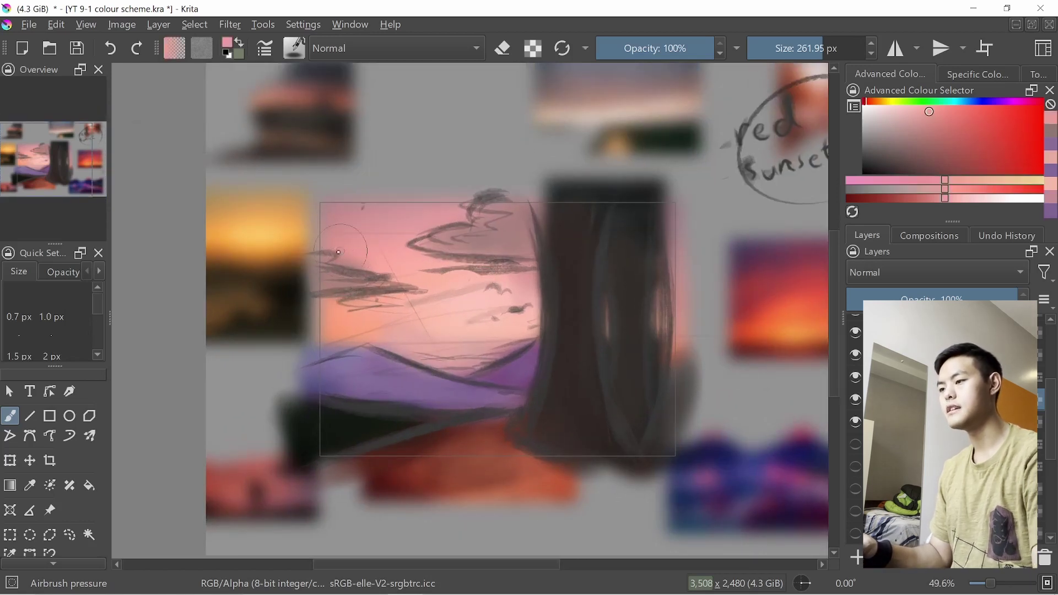
left_click(342, 275, "ctrl")
left_click(328, 274, "ctrl")
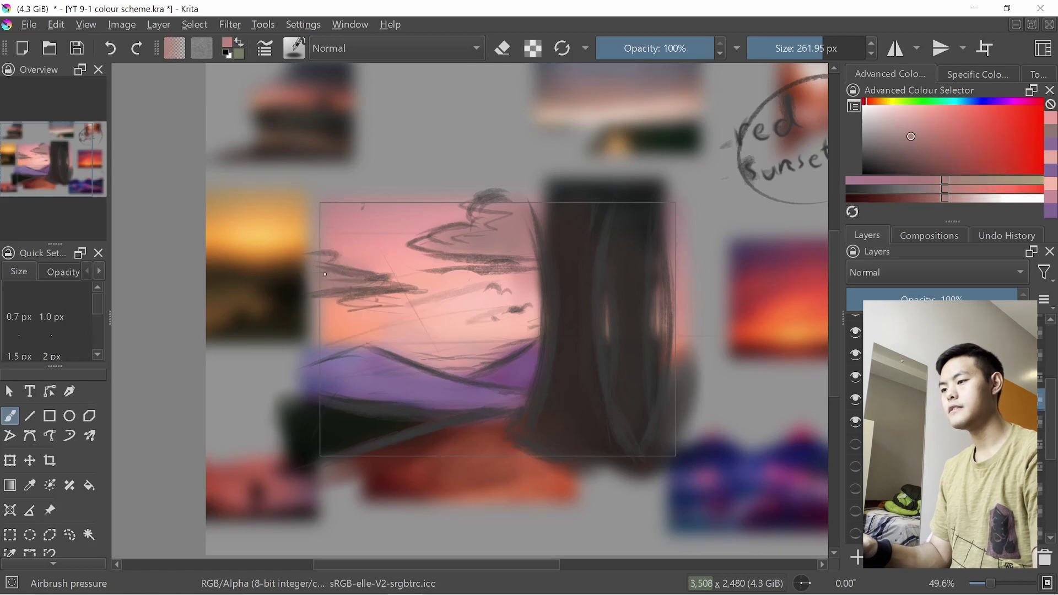
mouse_move(327, 284)
left_mouse_down()
mouse_move(382, 281)
mouse_move(327, 312)
left_mouse_up()
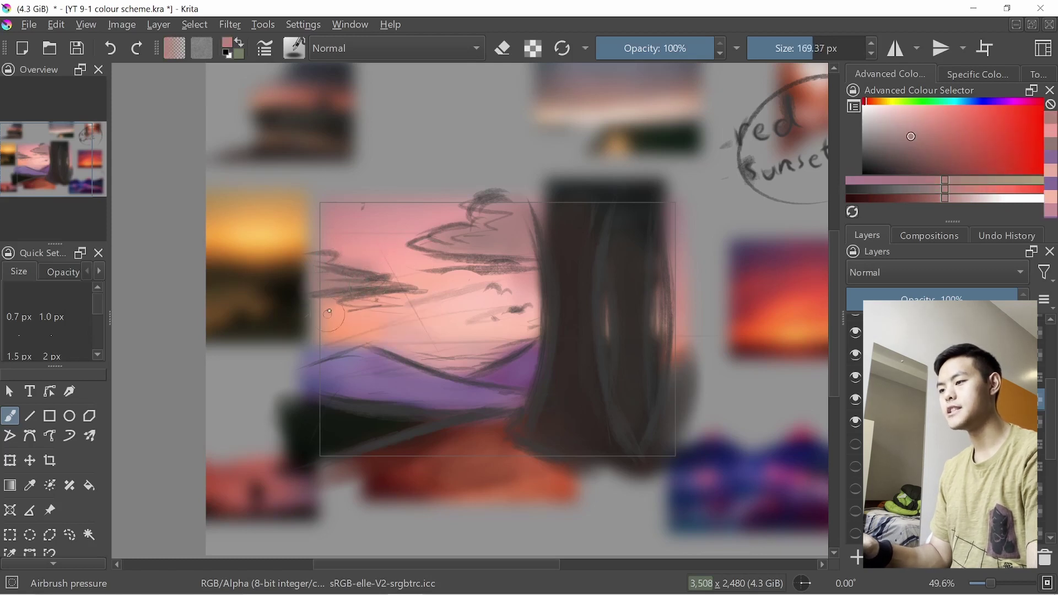
left_click(325, 279, "ctrl")
- Add muted pink haze between the distant hills and blend the sky above them with sampled light pinks
left_click_drag(463, 363, 465, 362)
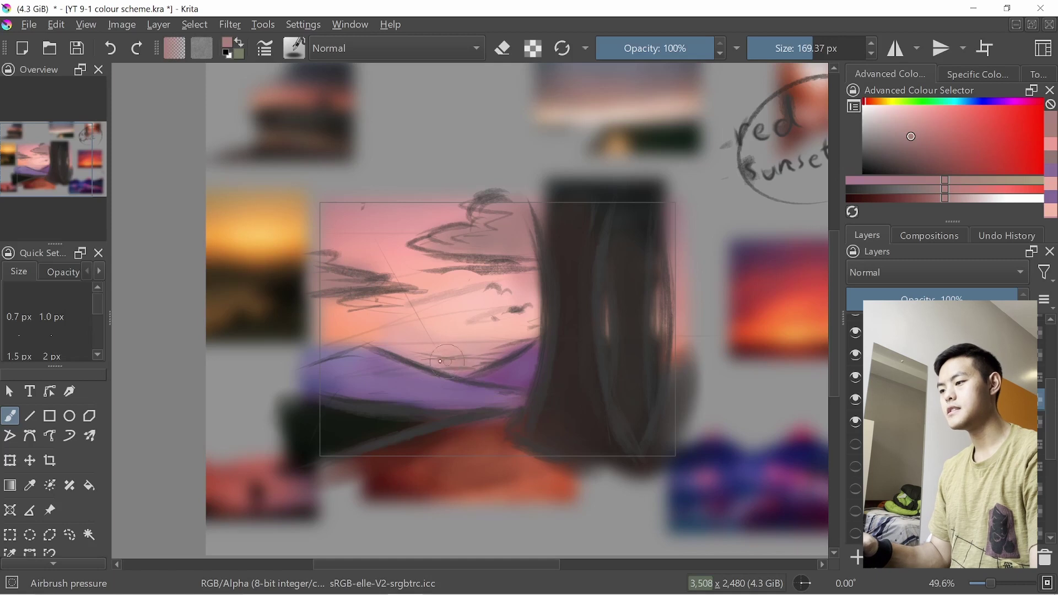
left_click(465, 351, "ctrl")
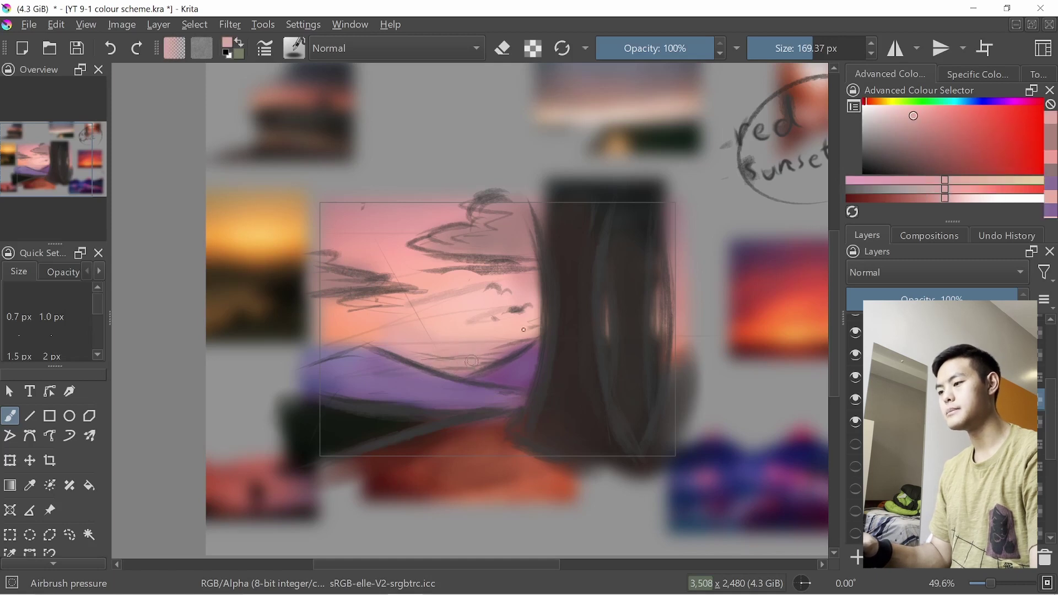
left_click(487, 340, "ctrl")
mouse_move(490, 342)
left_mouse_down()
mouse_move(526, 335)
mouse_move(505, 313)
left_mouse_up()
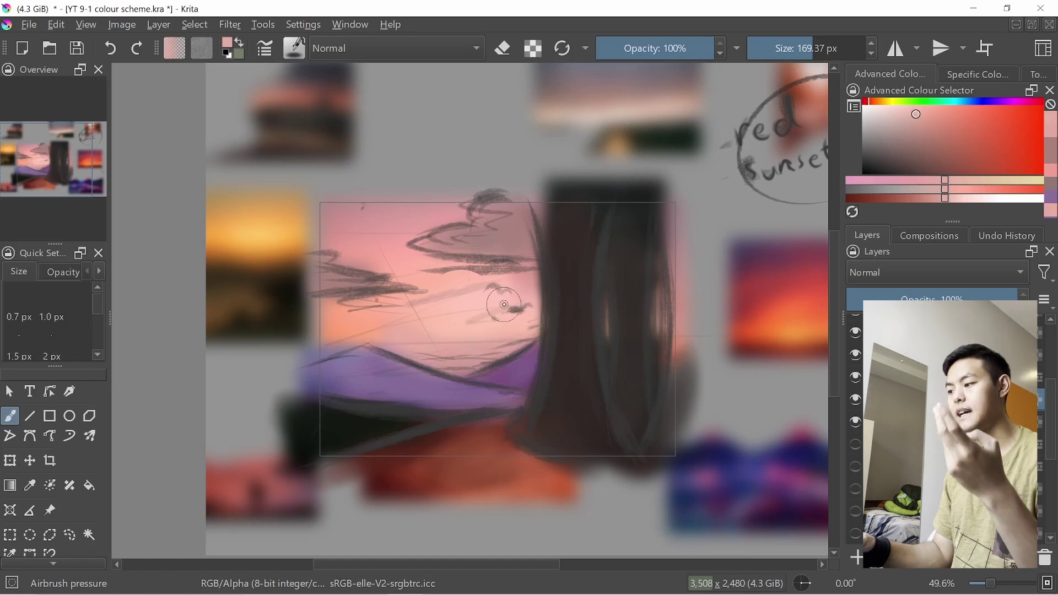
- Scribble a small circle above the yellow sunset reference in sampled sky pink with the 10 px Pencil-2 brush
scroll(611, 363, "down", 3)
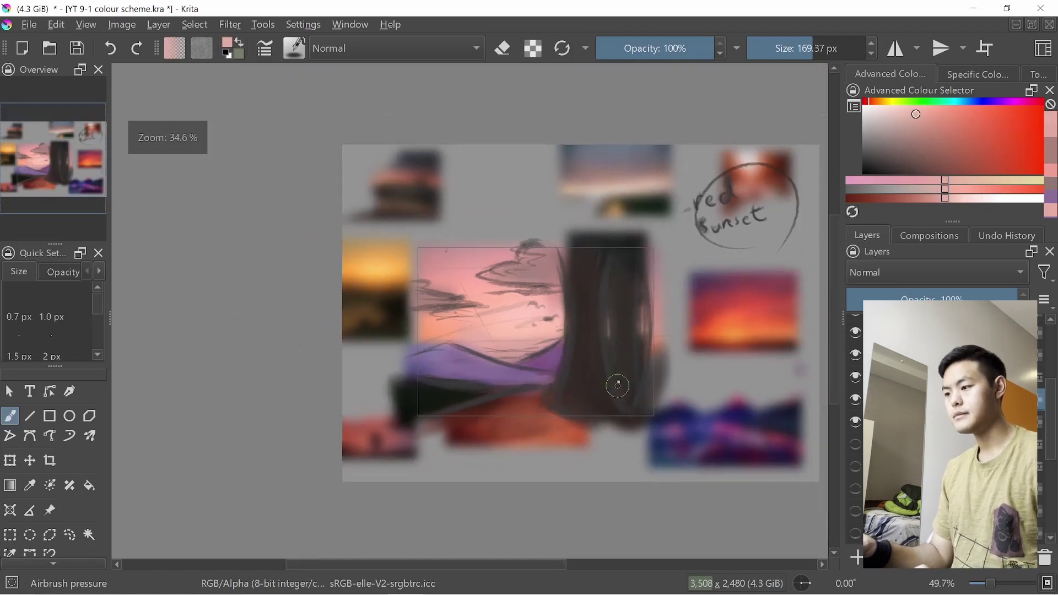
left_click(556, 275, "ctrl")
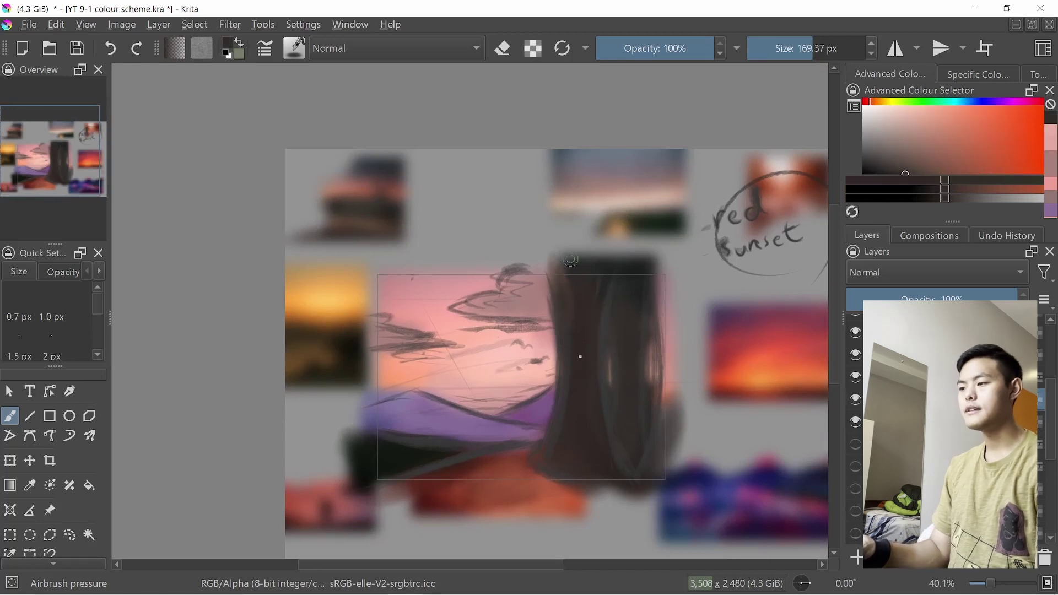
right_click(361, 311)
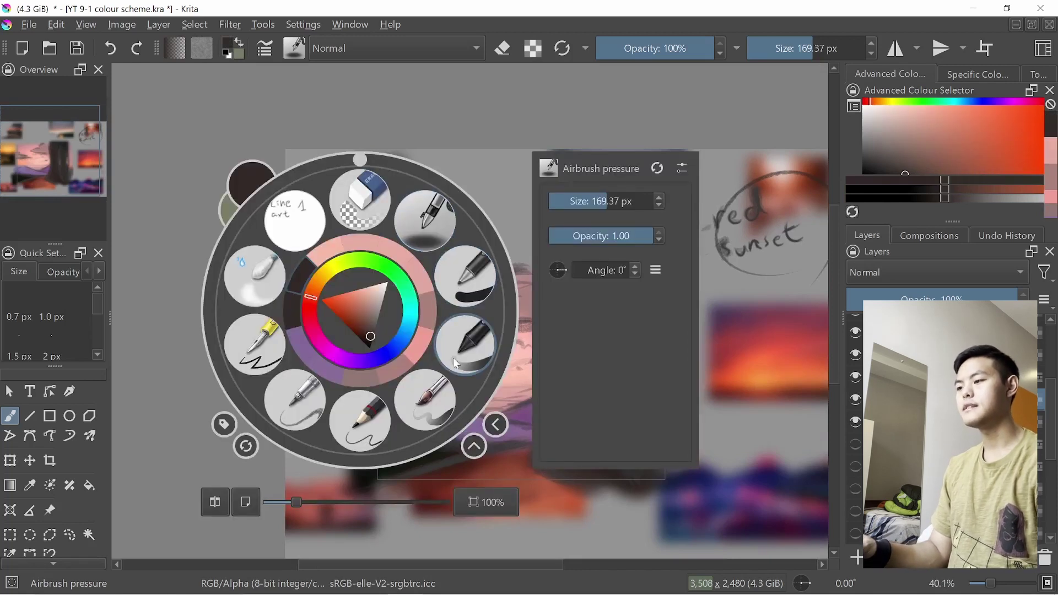
left_click(374, 428)
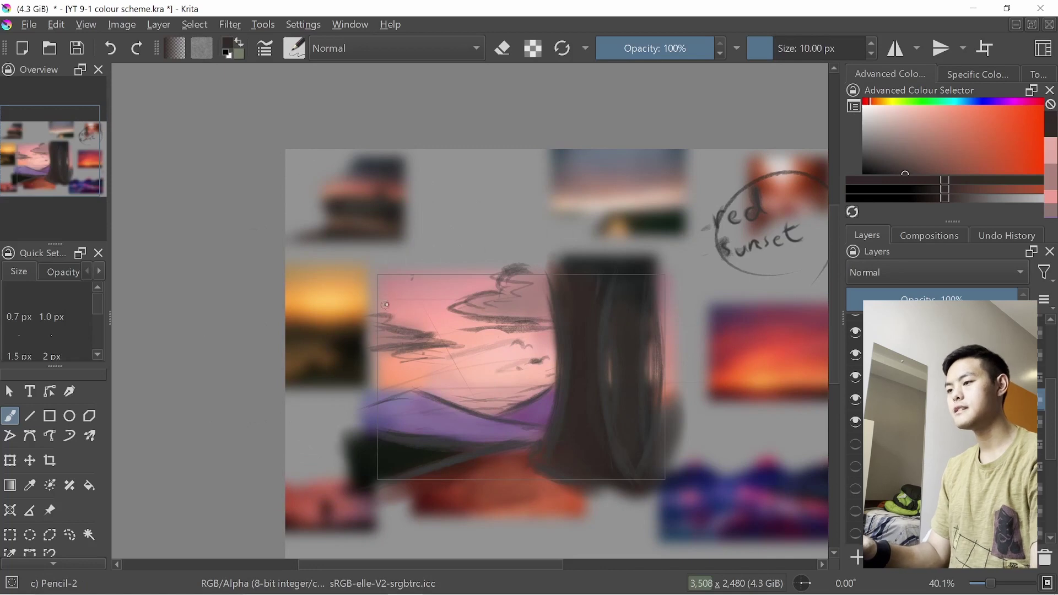
left_click(412, 302, "ctrl")
mouse_move(337, 245)
left_mouse_down()
mouse_move(330, 254)
mouse_move(353, 269)
left_mouse_up()
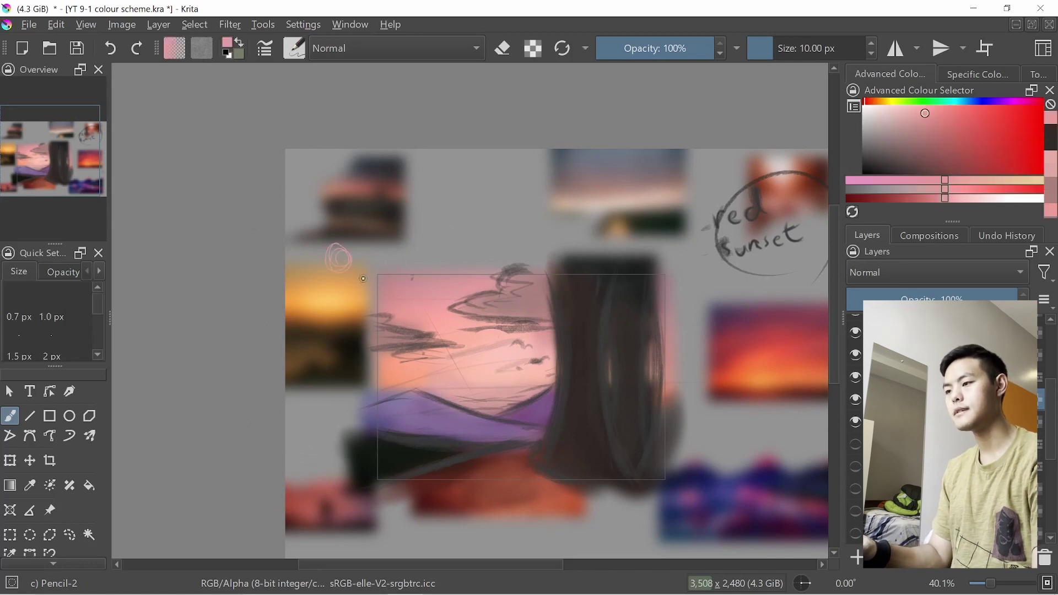
- Switch back to the Airbrush pressure brush and sample purple from the distant hills
right_click(366, 314)
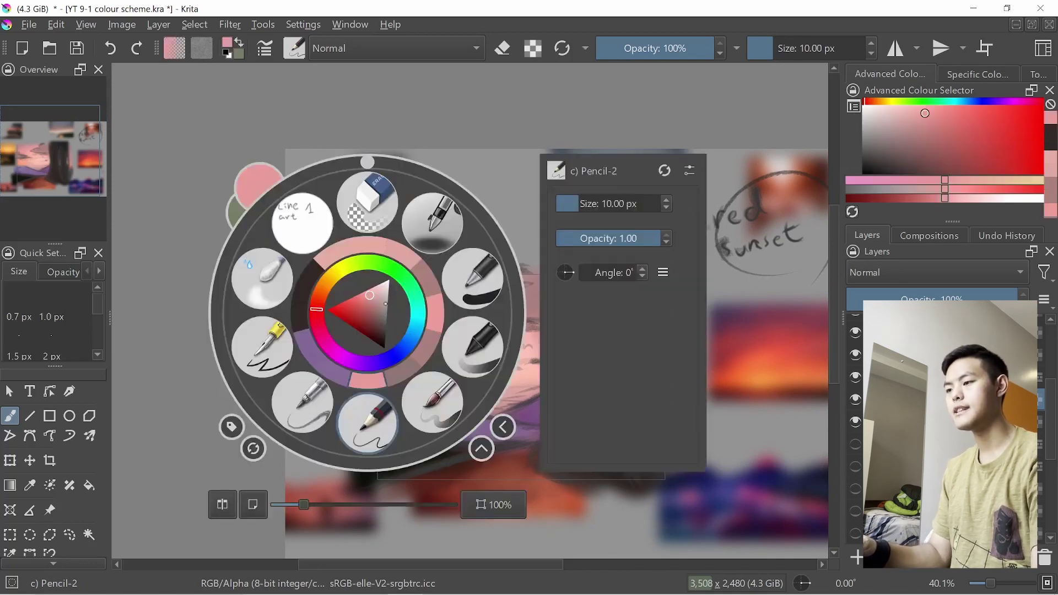
left_click(302, 402)
scroll(468, 334, "down", 1)
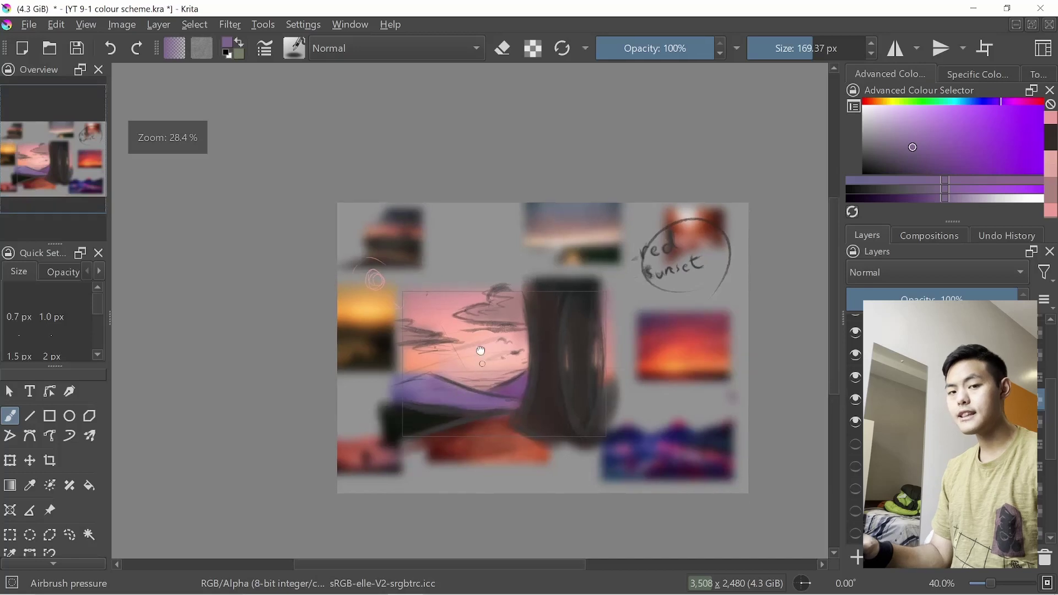
left_click_drag(481, 352, 480, 334)
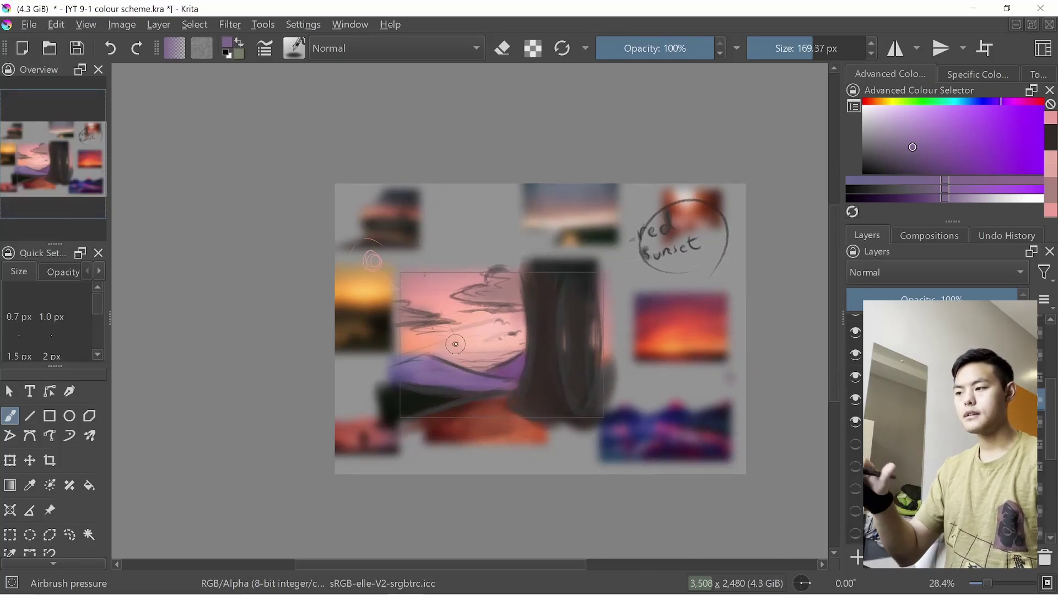
scroll(541, 394, "up", 1)
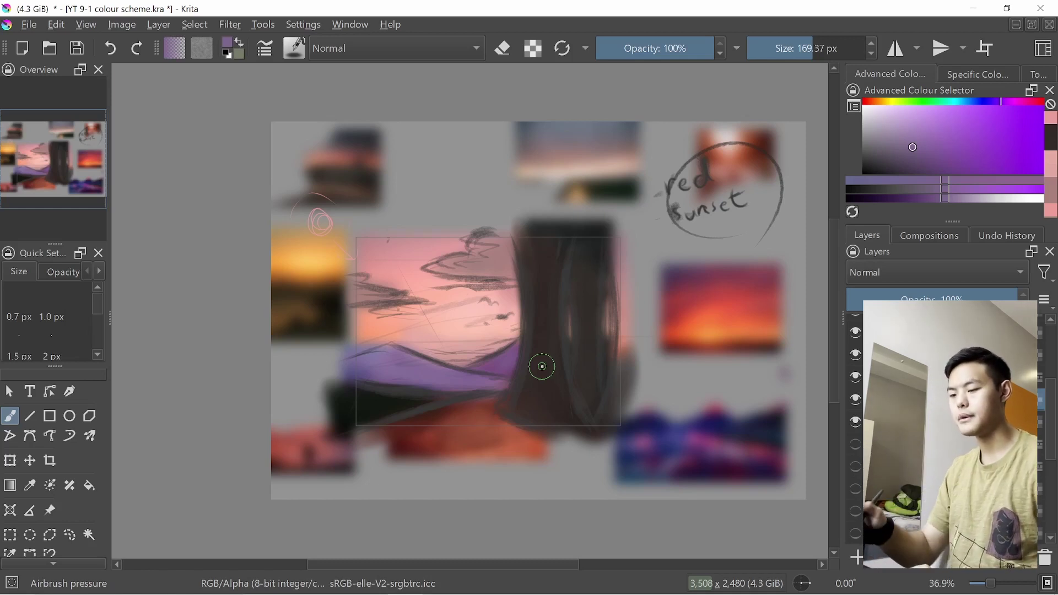
left_click_drag(417, 361, 485, 346)
left_click_drag(484, 344, 484, 327)
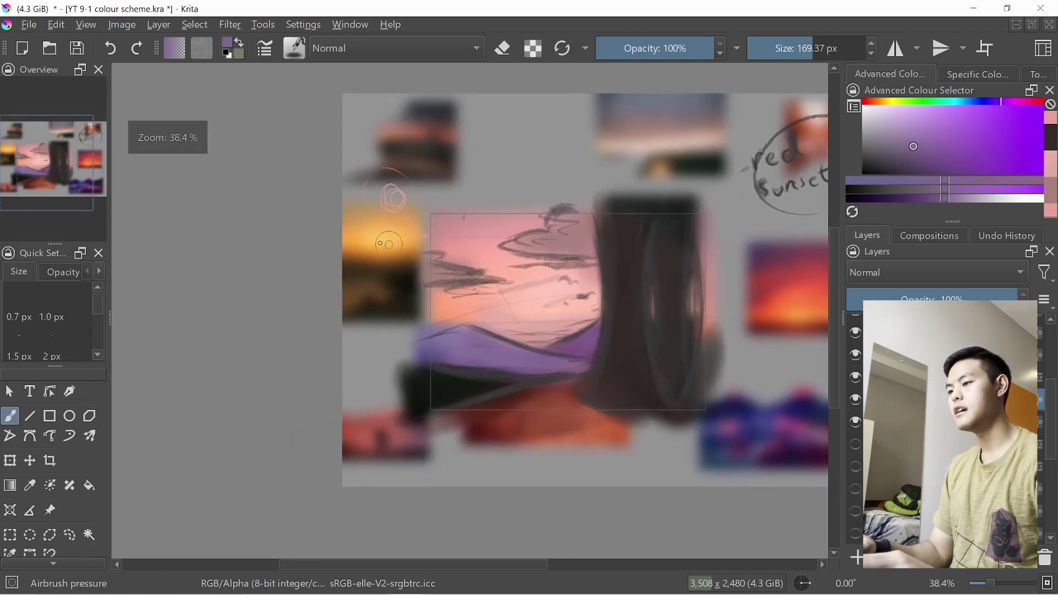
- Tint the left hill's slope with reds and orange sampled from the sunset references, blending with sampled purples
left_click(385, 226, "ctrl")
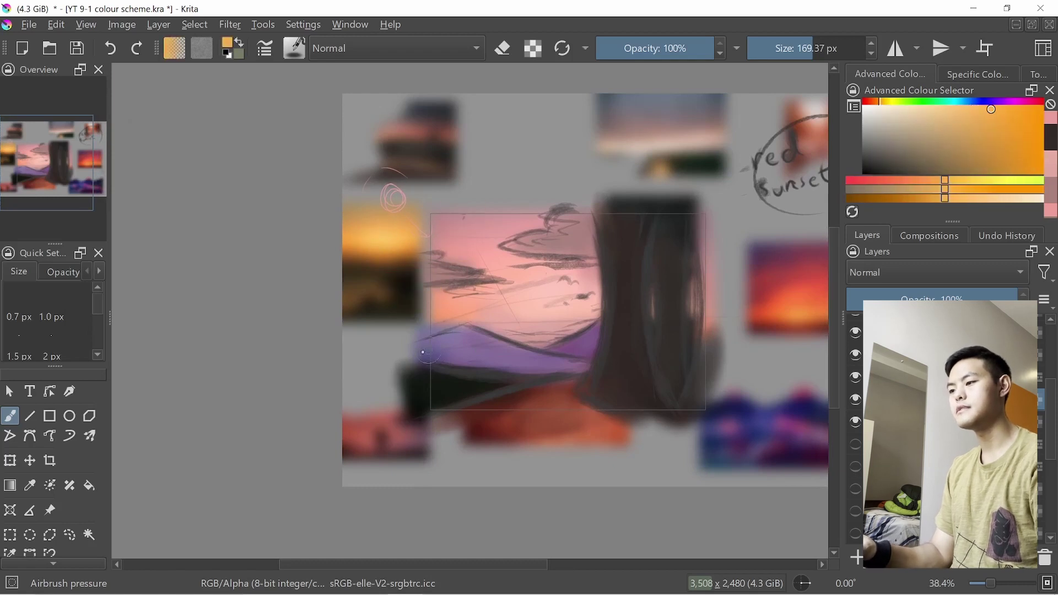
left_click(793, 290, "ctrl")
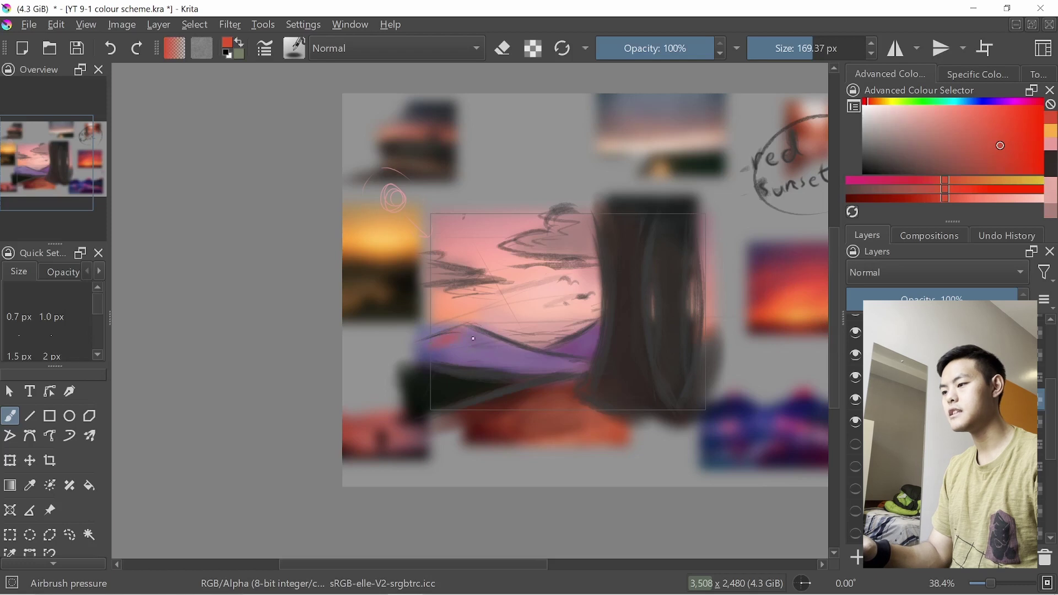
left_click(437, 341, "ctrl")
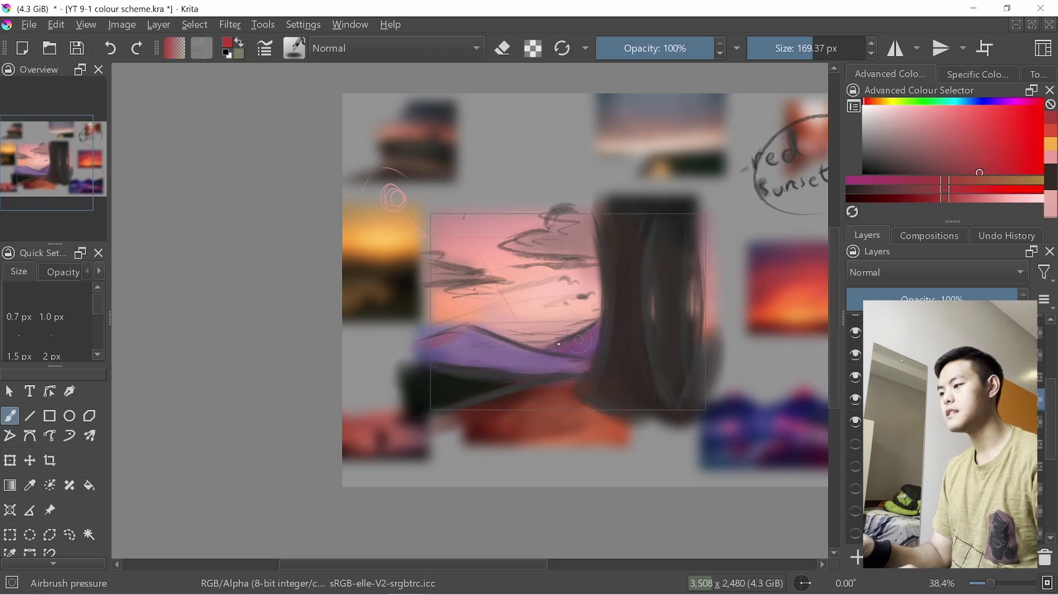
left_click(467, 331, "ctrl")
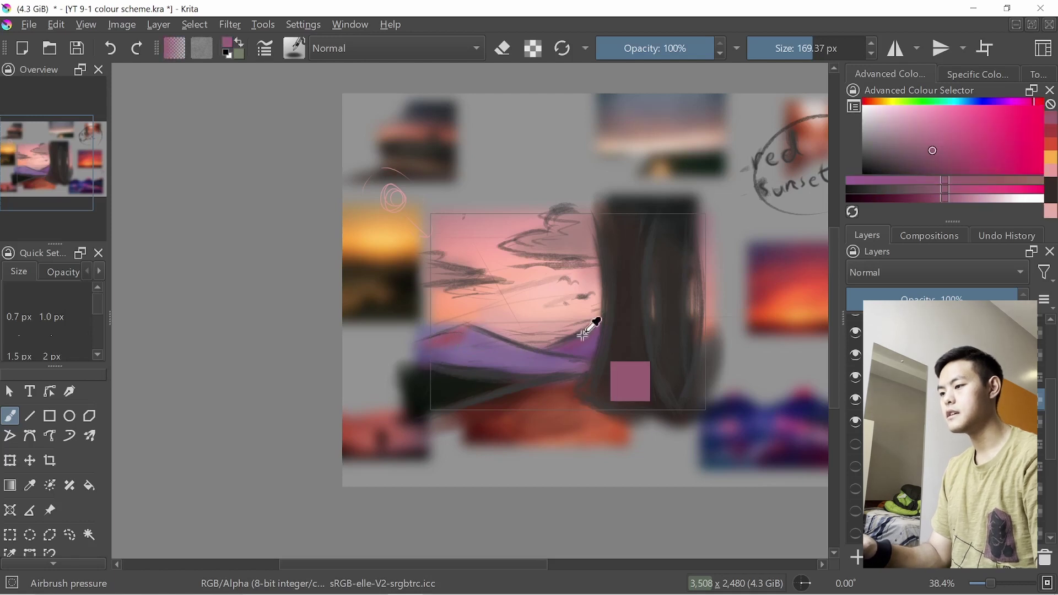
left_click(786, 295, "ctrl")
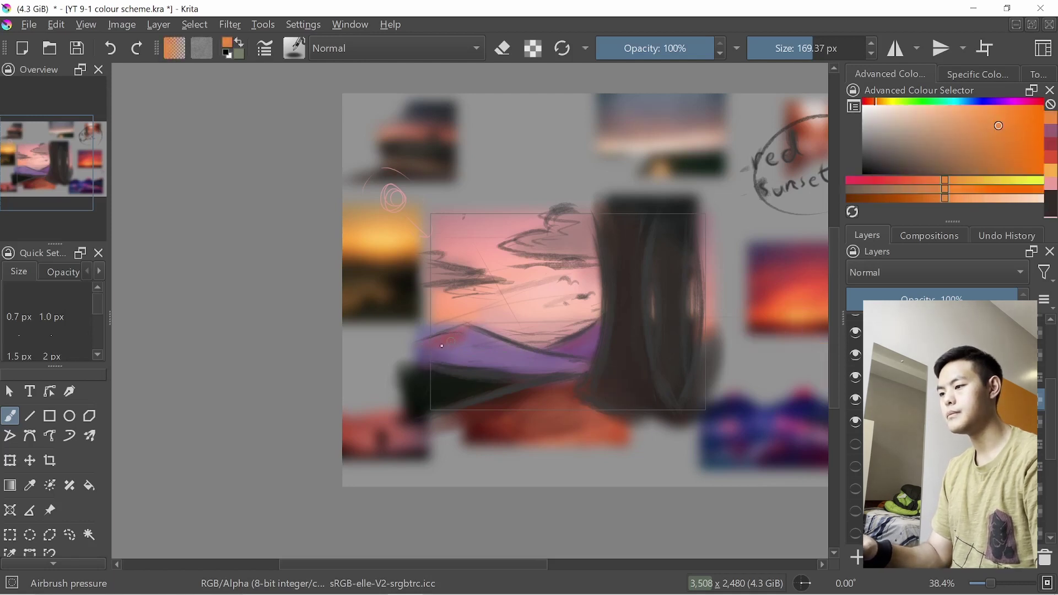
left_click(470, 344, "ctrl")
- Add a warm glow along the right hill's ridge with sampled orange, blending it with purples sampled from the hill
left_click(582, 348, "ctrl")
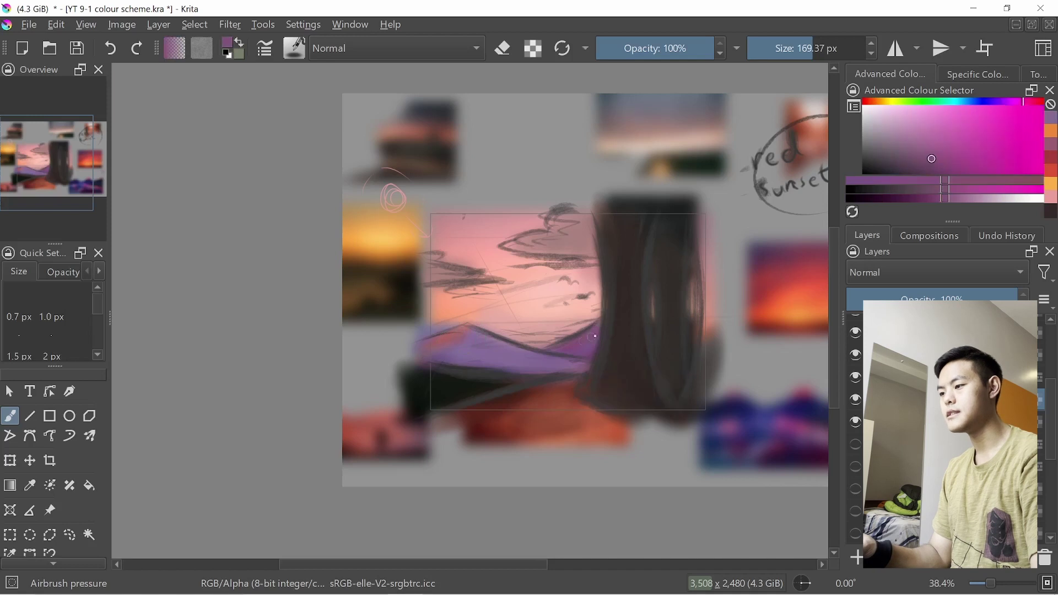
left_click(786, 319, "ctrl")
left_click_drag(551, 353, 563, 350)
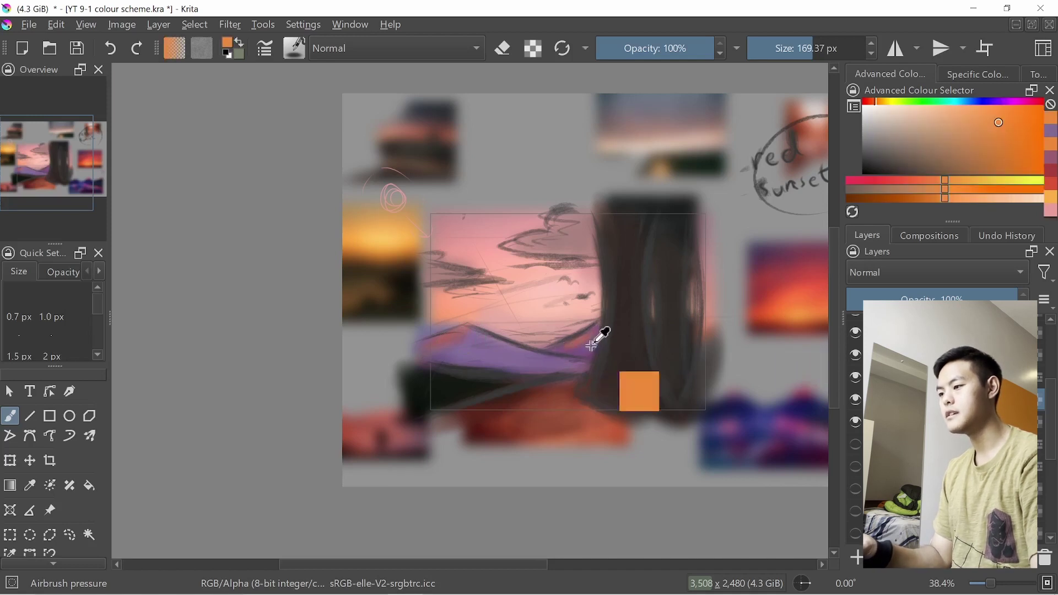
left_click(599, 327, "ctrl")
left_click(566, 348, "ctrl")
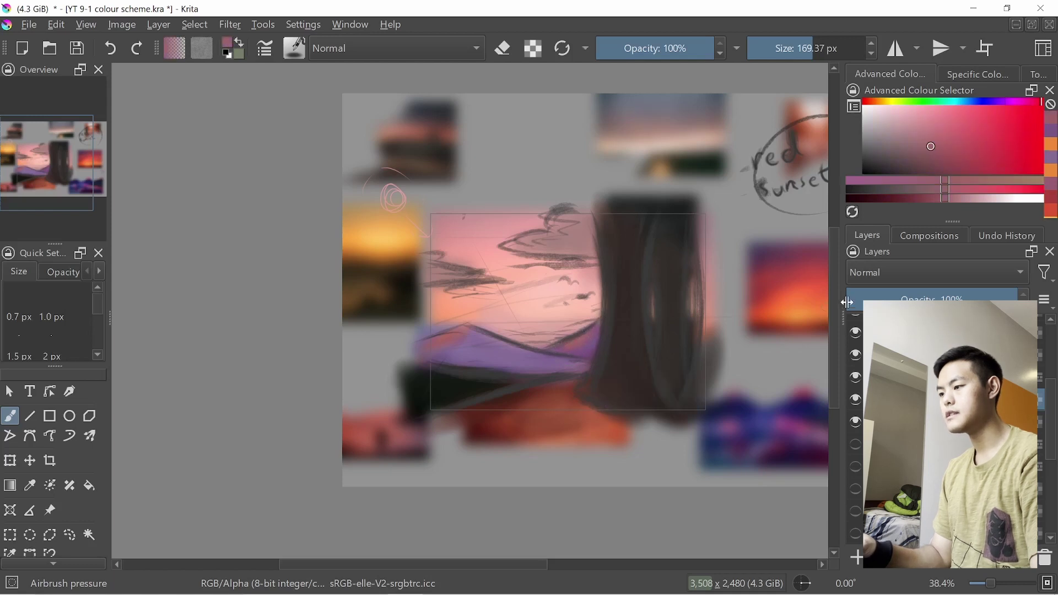
- Paint warm orange streaks down the dark column's near edge and centre with orange sampled from the red sunset reference
left_click(683, 335, "ctrl")
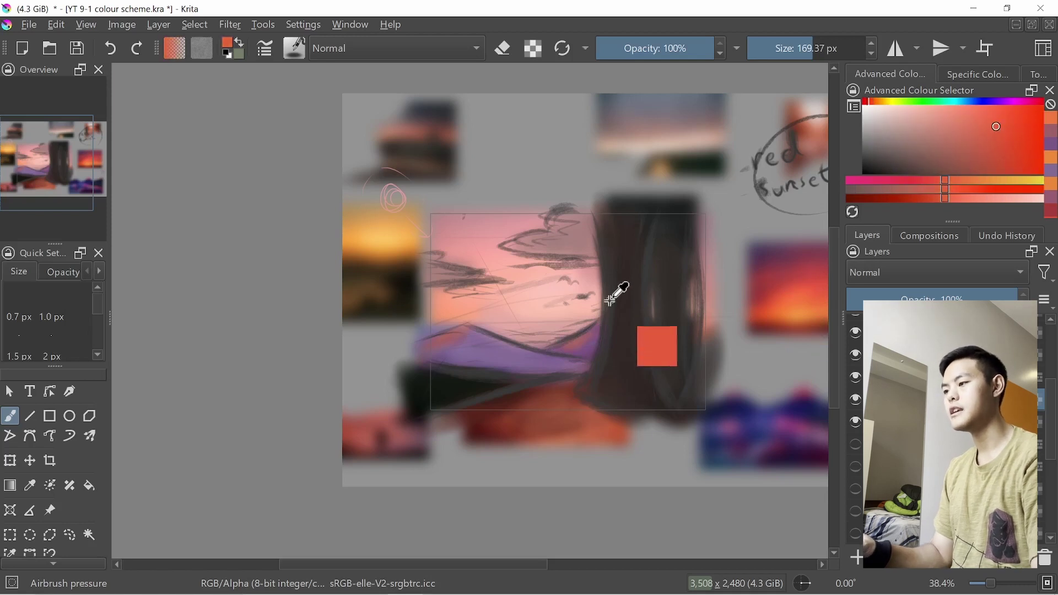
left_click(634, 304, "ctrl")
left_click(779, 275, "ctrl")
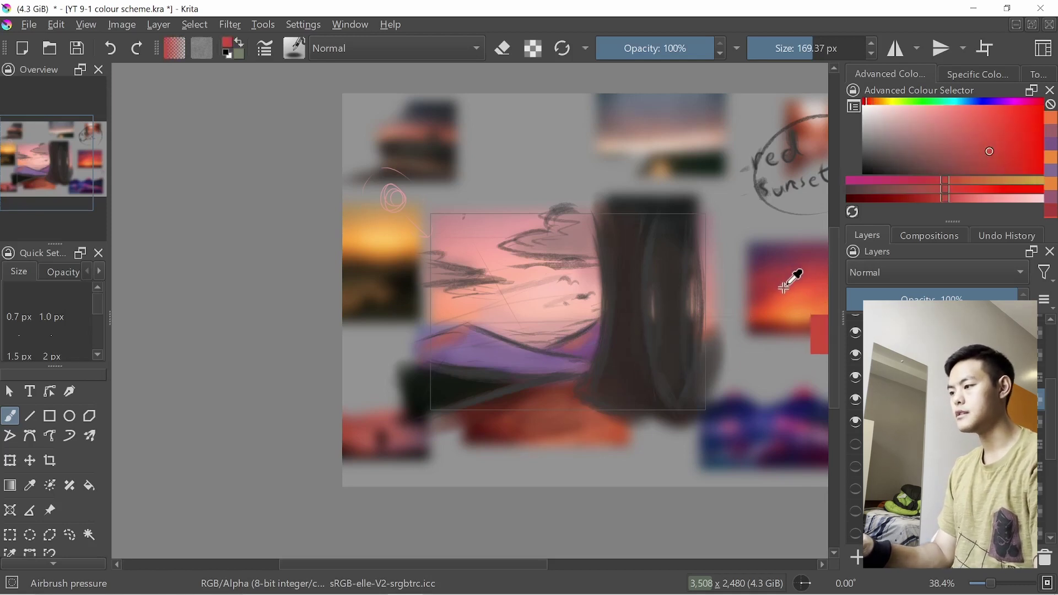
left_click(792, 297, "ctrl")
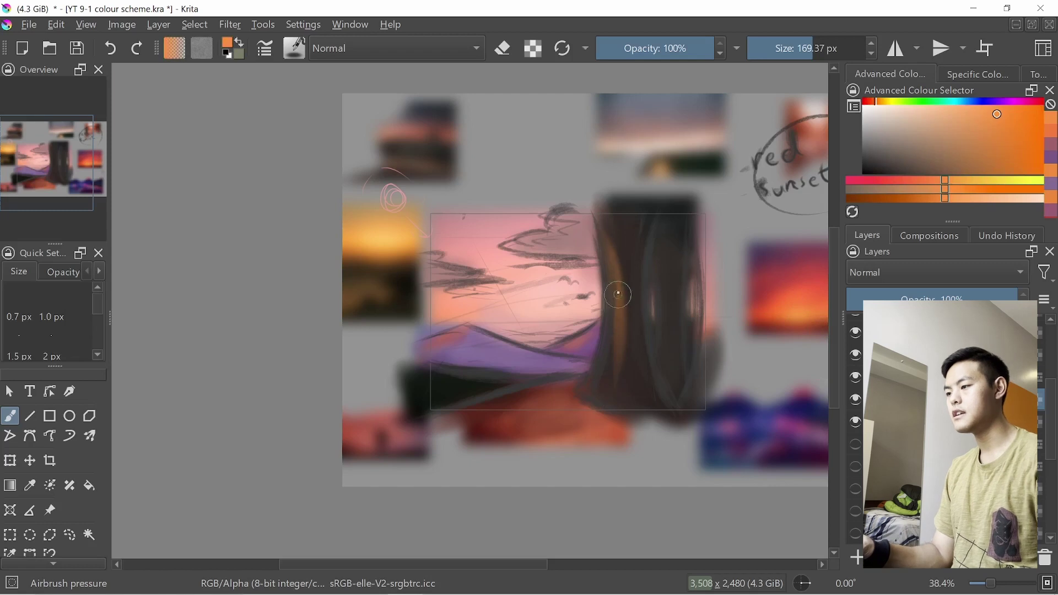
left_click_drag(609, 246, 597, 366)
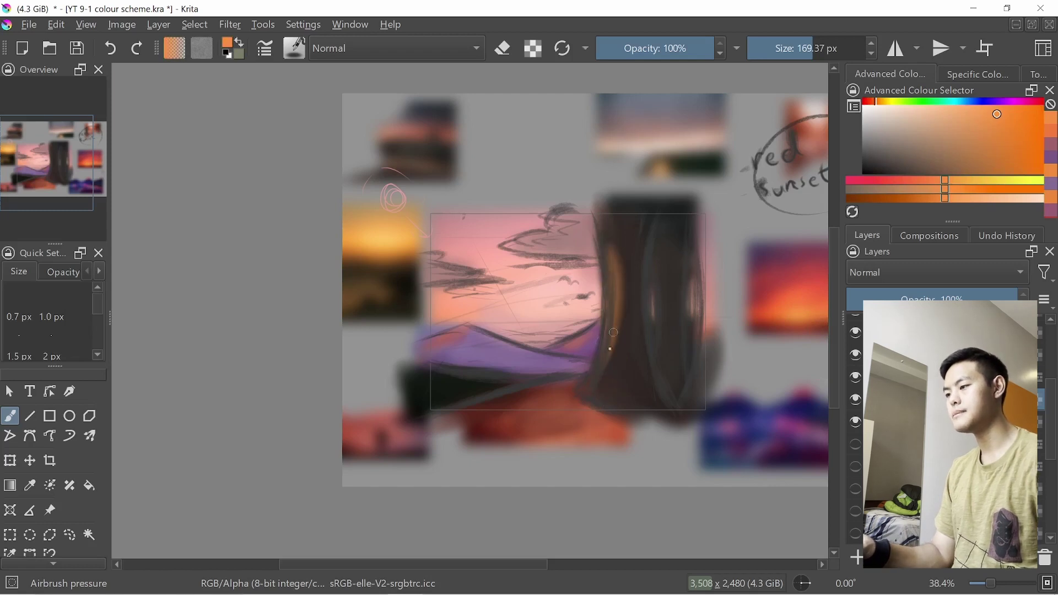
scroll(616, 331, "down", 2)
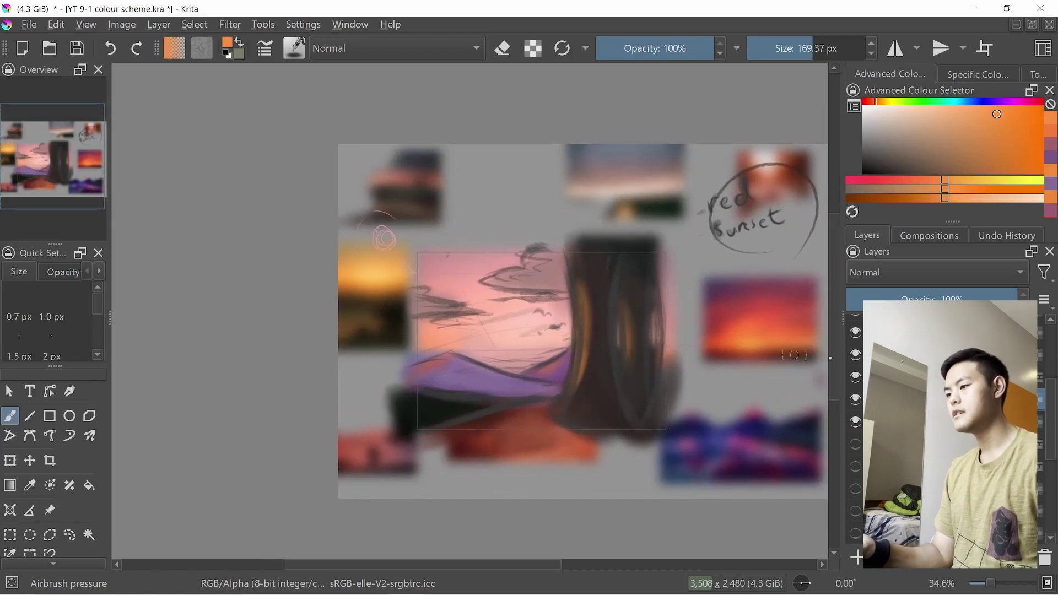
- Show the layer with the finished valley painting and enlarge it over the collage
left_click_drag(1055, 396, 1044, 340)
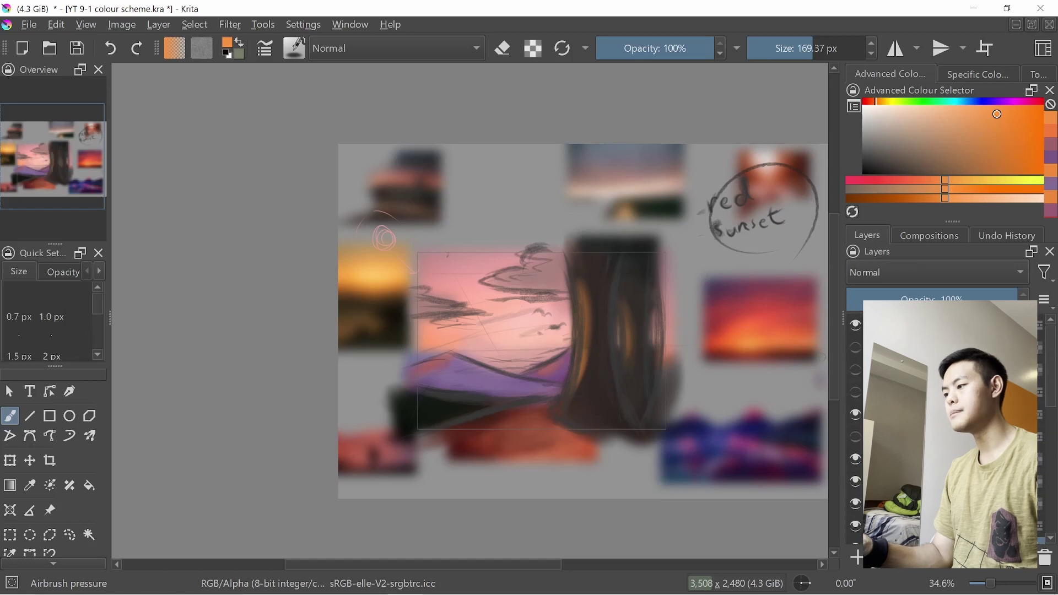
left_click(856, 372)
key("ctrl+t")
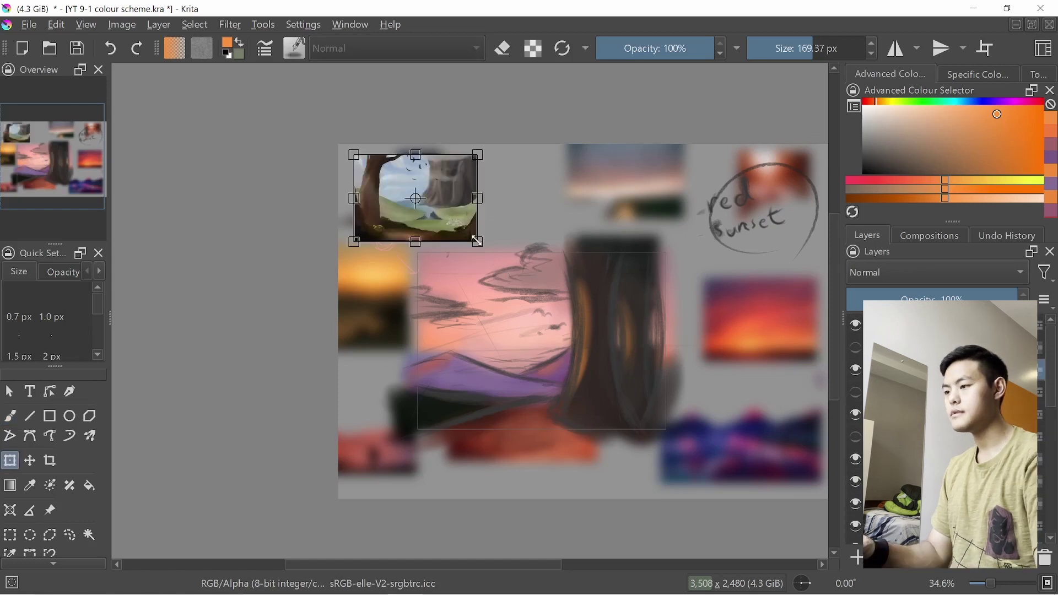
left_click_drag(477, 242, 792, 465)
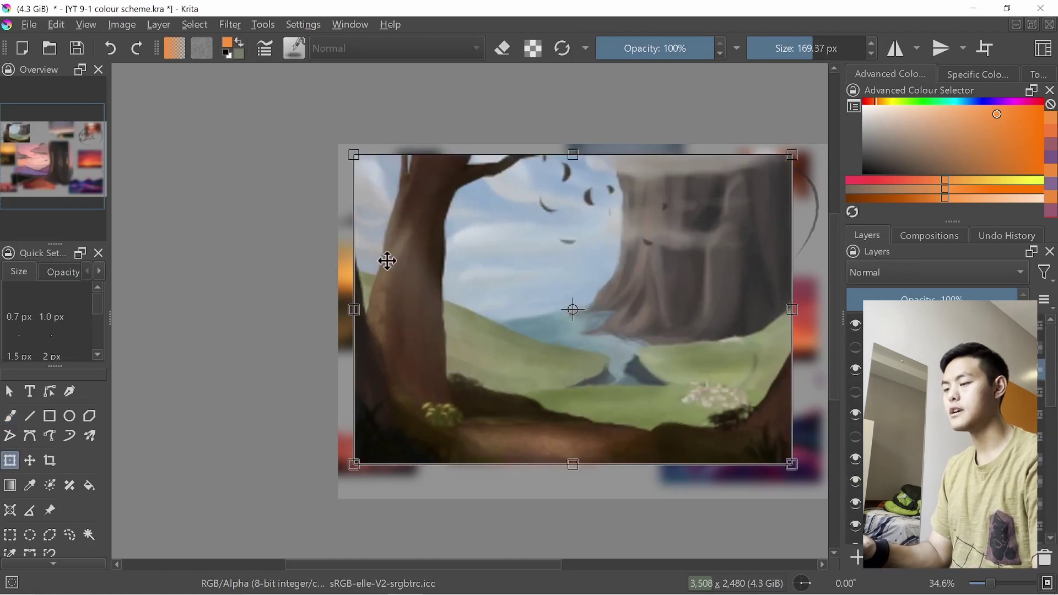
key("Return")
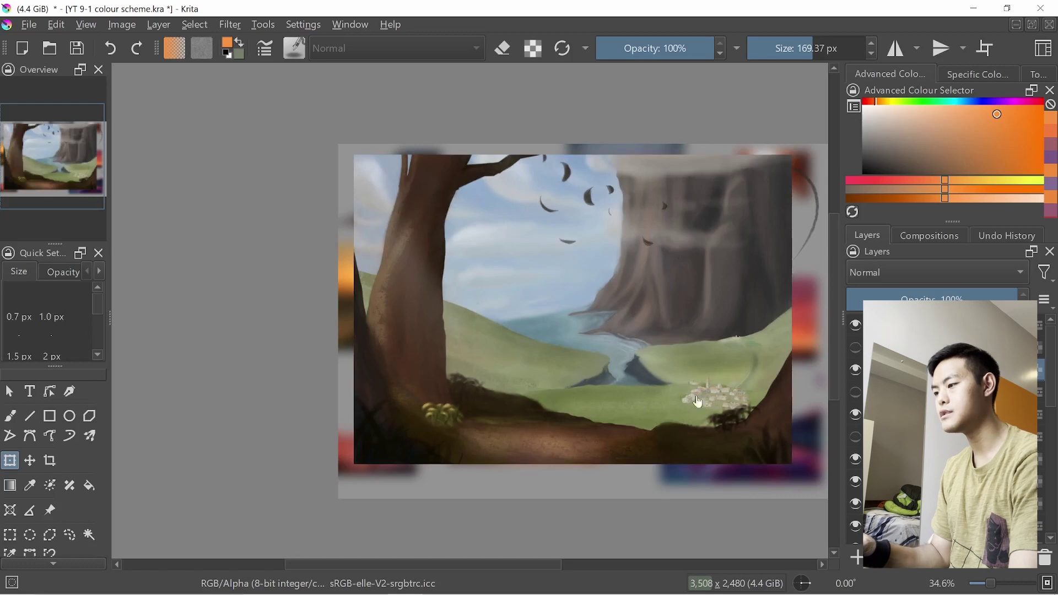
- Examine the village details in the valley painting up close, and hide the painting again
left_click_drag(715, 408, 552, 259)
left_click_drag(513, 309, 543, 195)
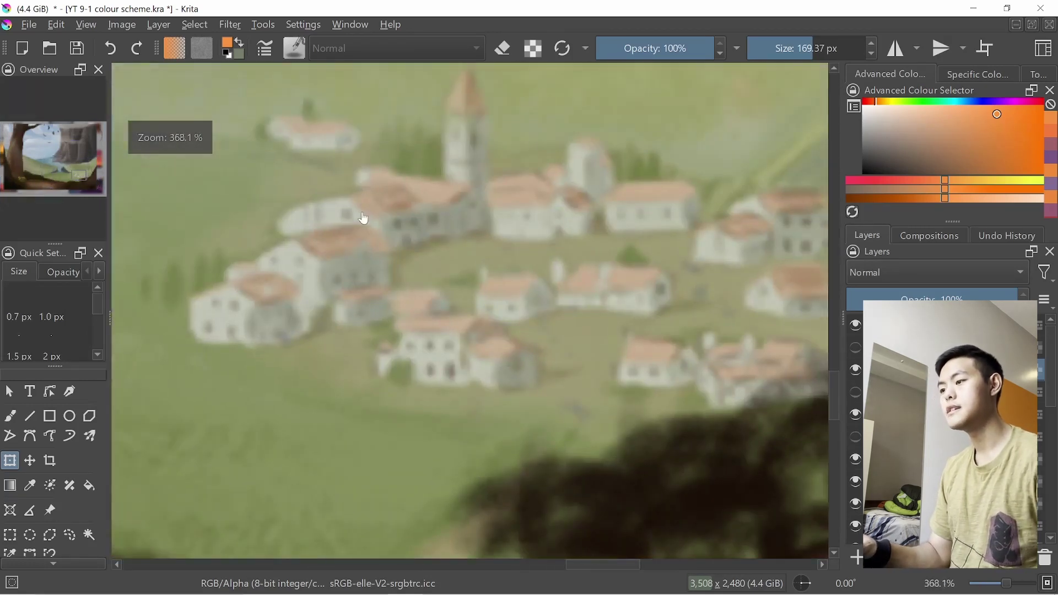
left_click_drag(472, 189, 621, 361)
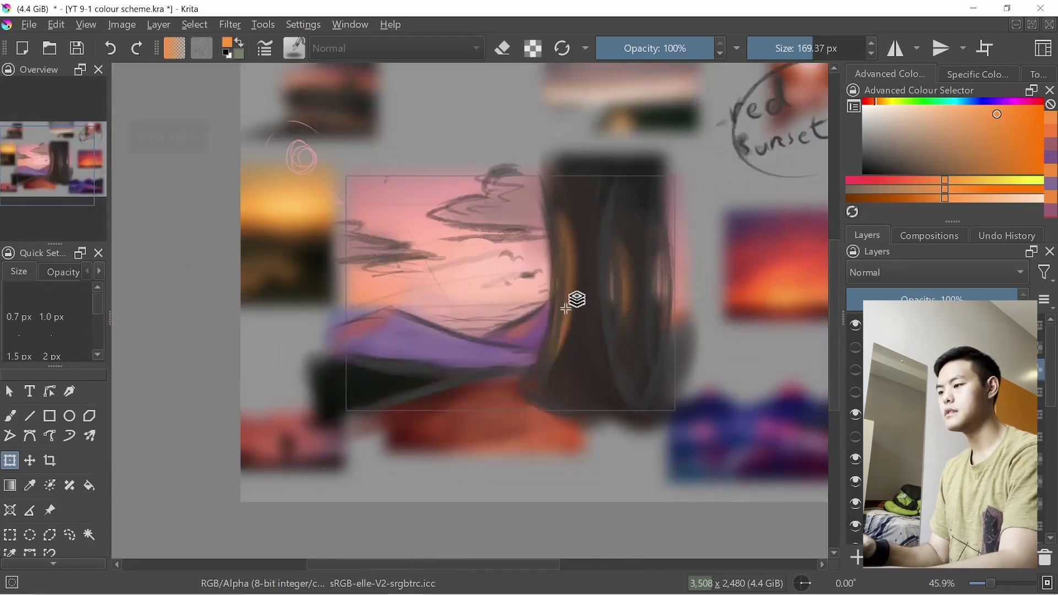
- Return to the Airbrush pressure brush and add red sampled from the red sunset reference to the dark column's orange streaks
key("b")
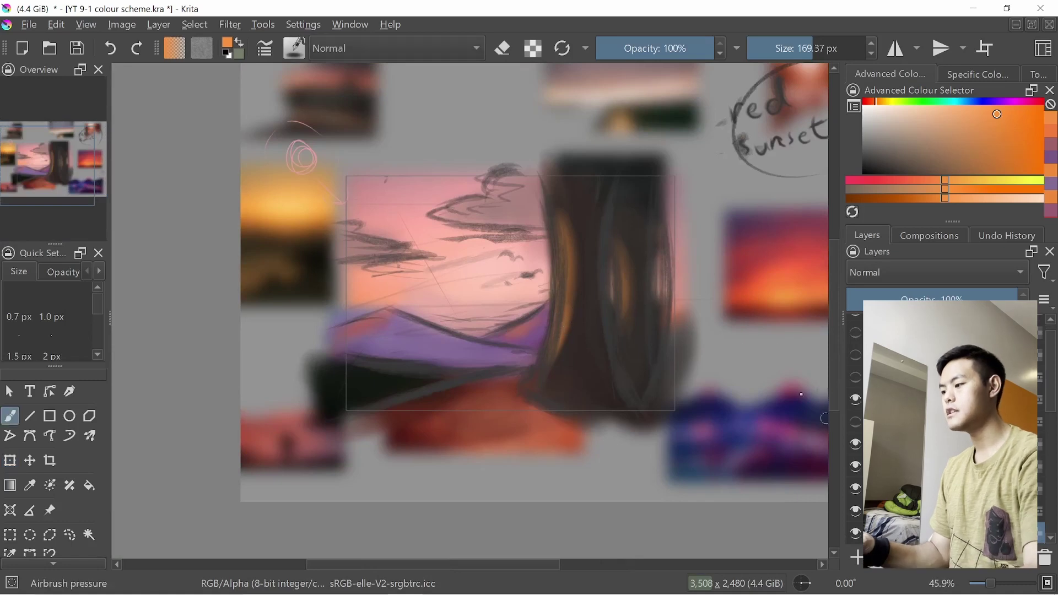
right_click(605, 271)
left_click(556, 200)
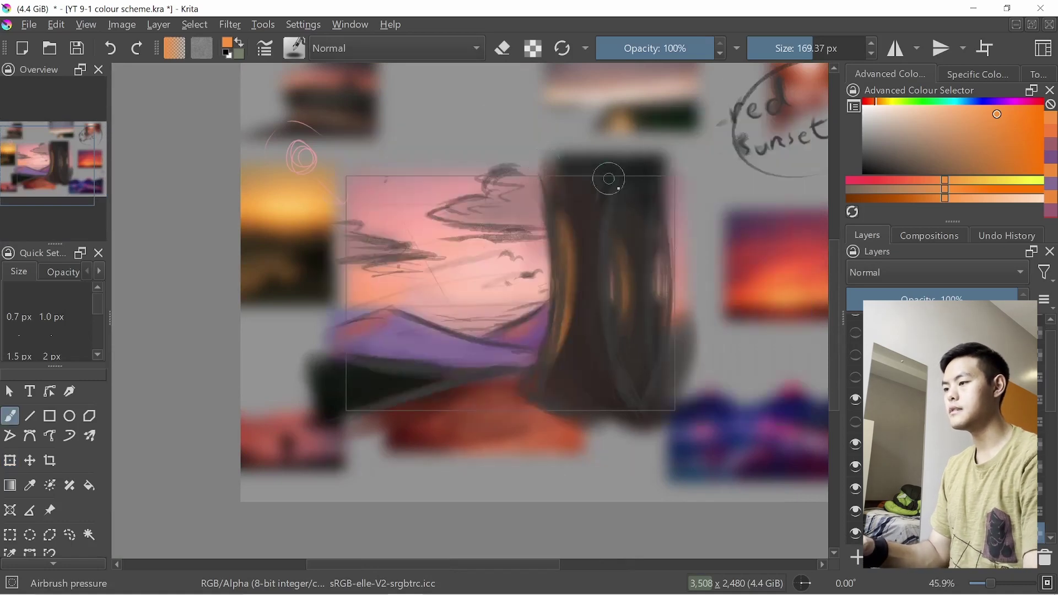
left_click(758, 280, "ctrl")
mouse_move(572, 218)
left_mouse_down()
mouse_move(576, 259)
mouse_move(557, 327)
left_mouse_up()
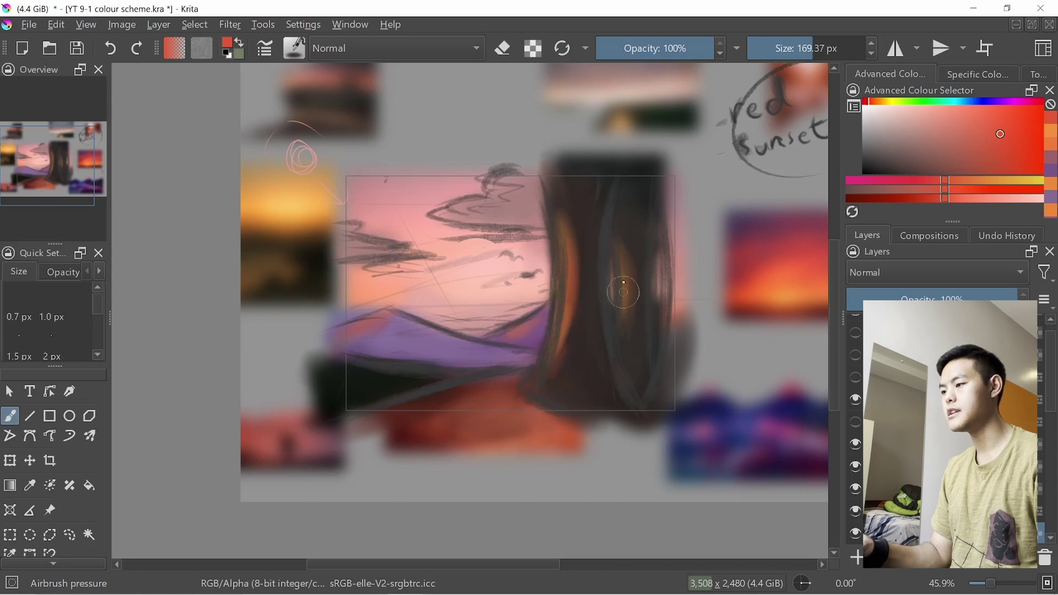
- Soften the orange streaks on the dark column with dark and reddish browns sampled from it
left_click(631, 245, "ctrl")
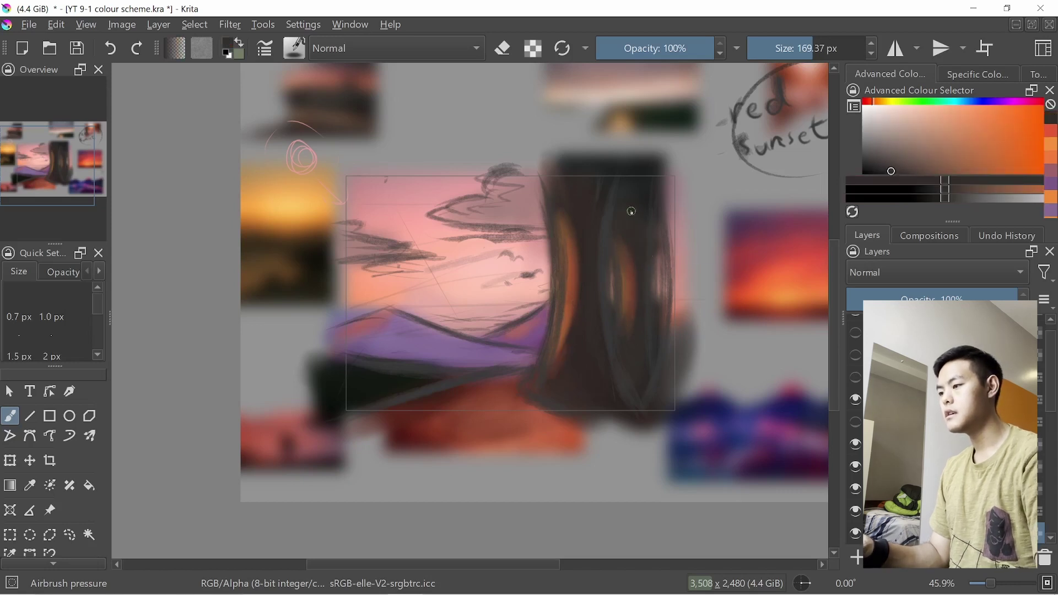
left_click(628, 353, "ctrl")
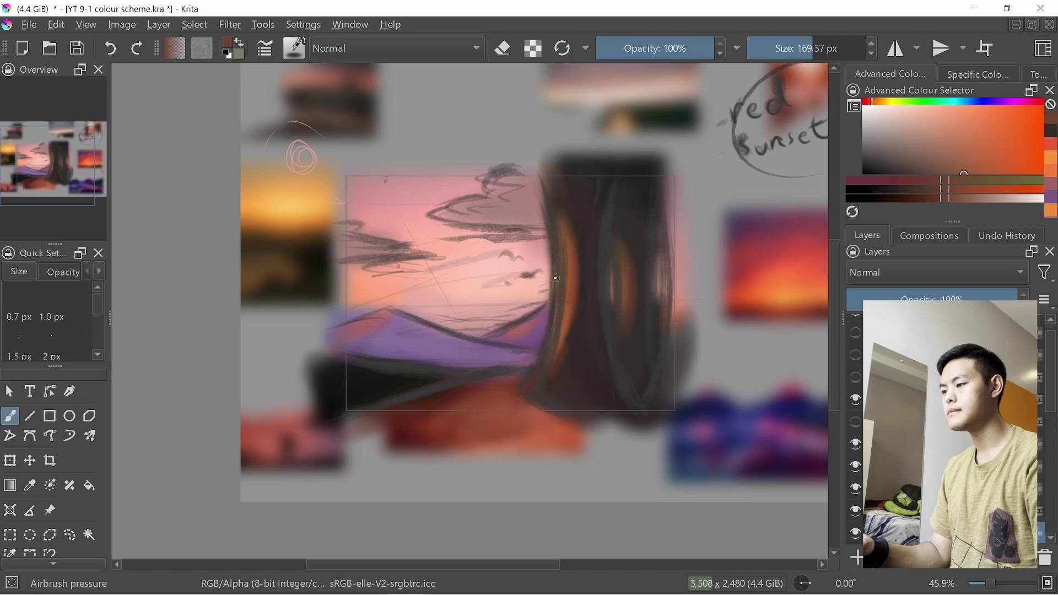
left_click(607, 326, "ctrl")
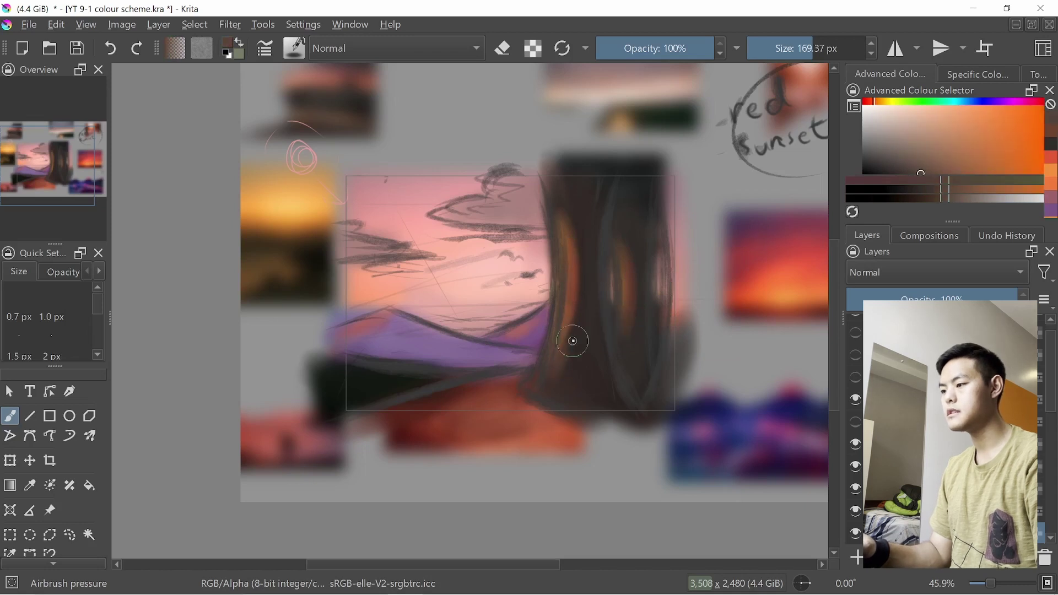
left_click(571, 303, "ctrl")
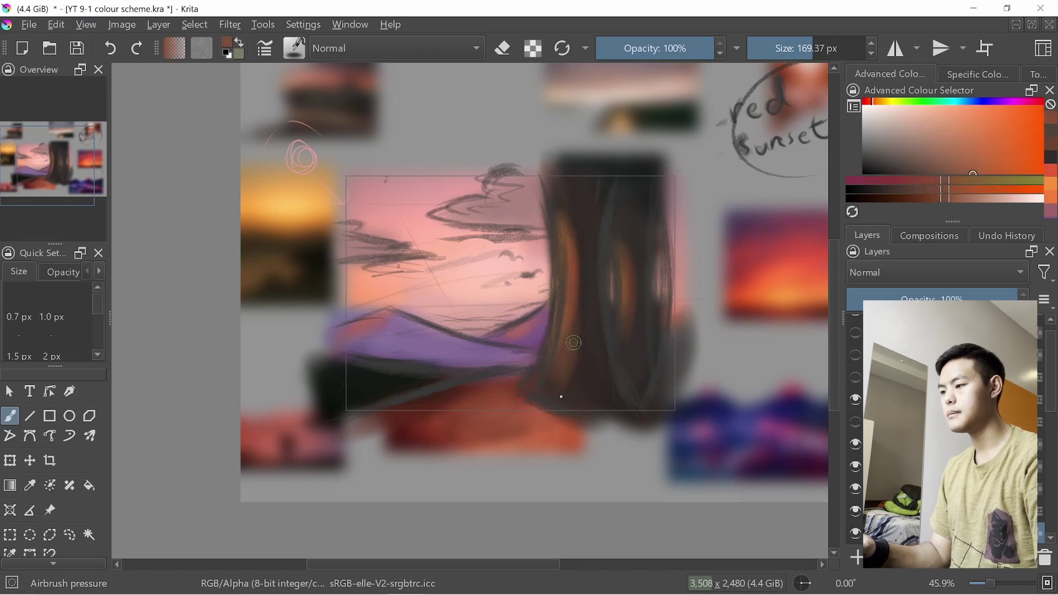
- Extend the brown light streak to the column's top and base, blending it with browns sampled from the column
mouse_move(573, 343)
left_mouse_down()
mouse_move(585, 367)
mouse_move(579, 391)
left_mouse_up()
mouse_move(573, 231)
left_mouse_down()
mouse_move(562, 220)
mouse_move(578, 191)
left_mouse_up()
left_click(580, 226, "ctrl")
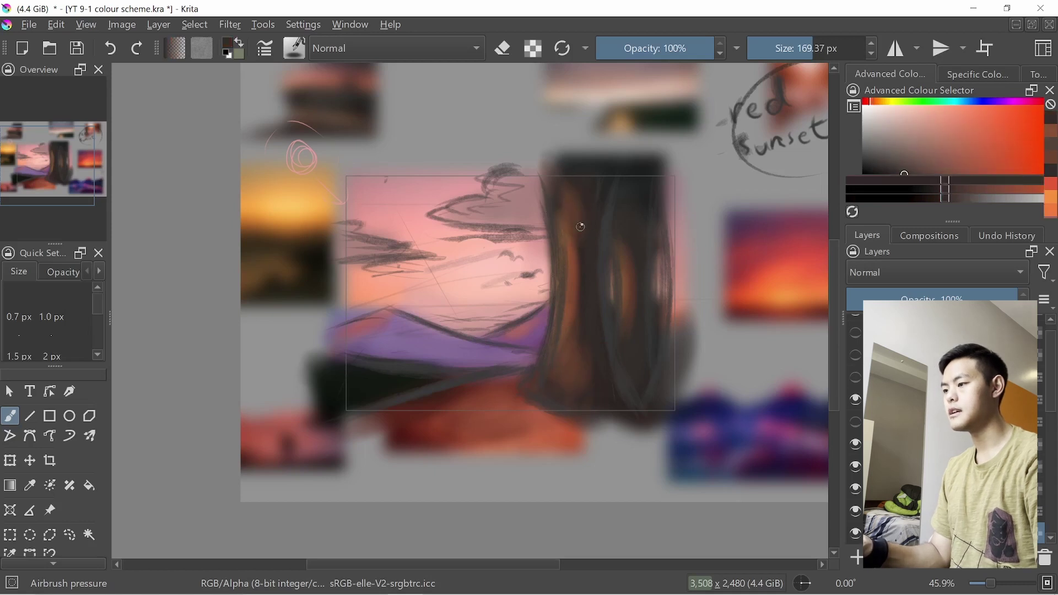
left_click(570, 367, "ctrl")
left_click_drag(557, 377, 543, 395)
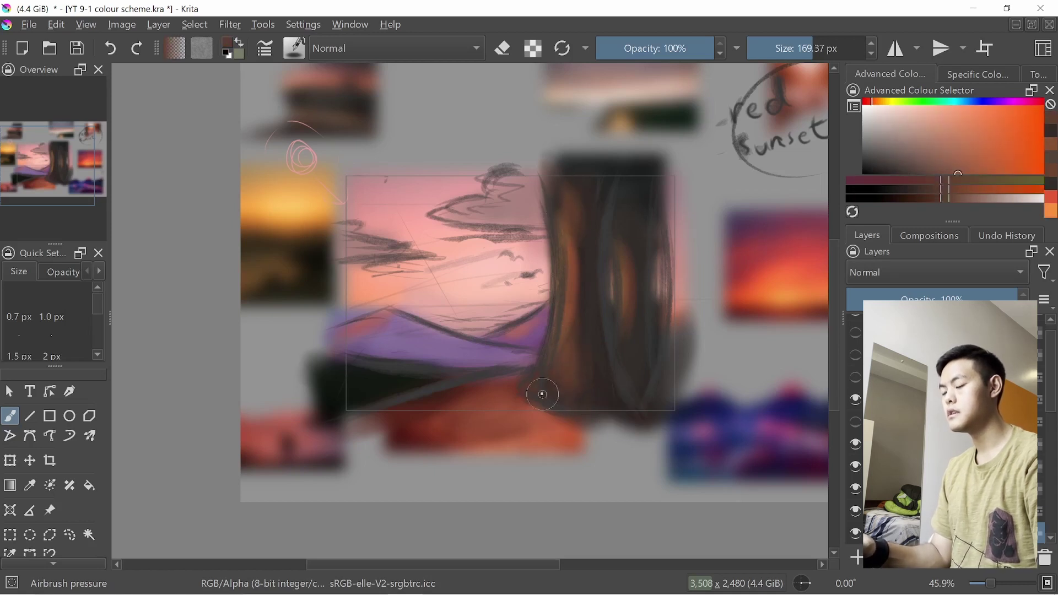
- Extend the dark green bank's upper edge with dark green sampled from it
left_click(353, 380, "ctrl")
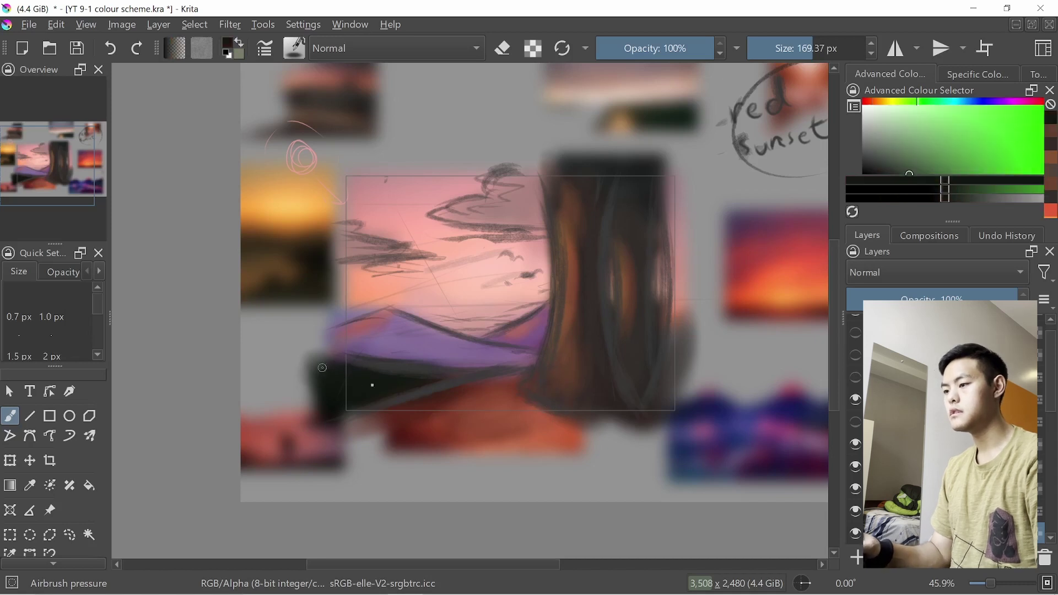
left_click_drag(316, 363, 462, 372)
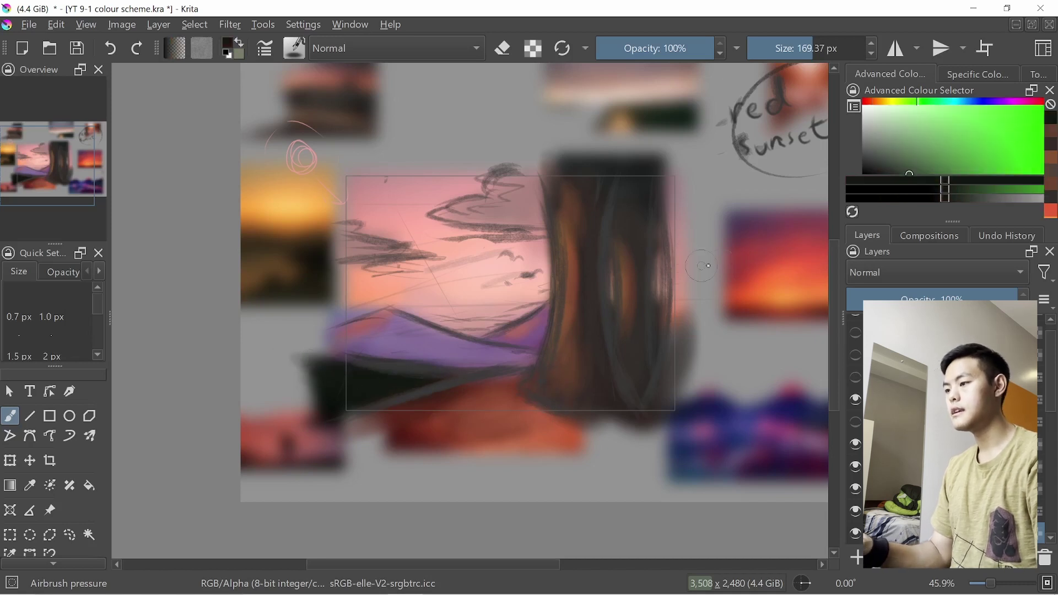
- Tint the clouds with red and orange sampled from the red sunset reference, and sample light pink from the sky
left_click(780, 247, "ctrl")
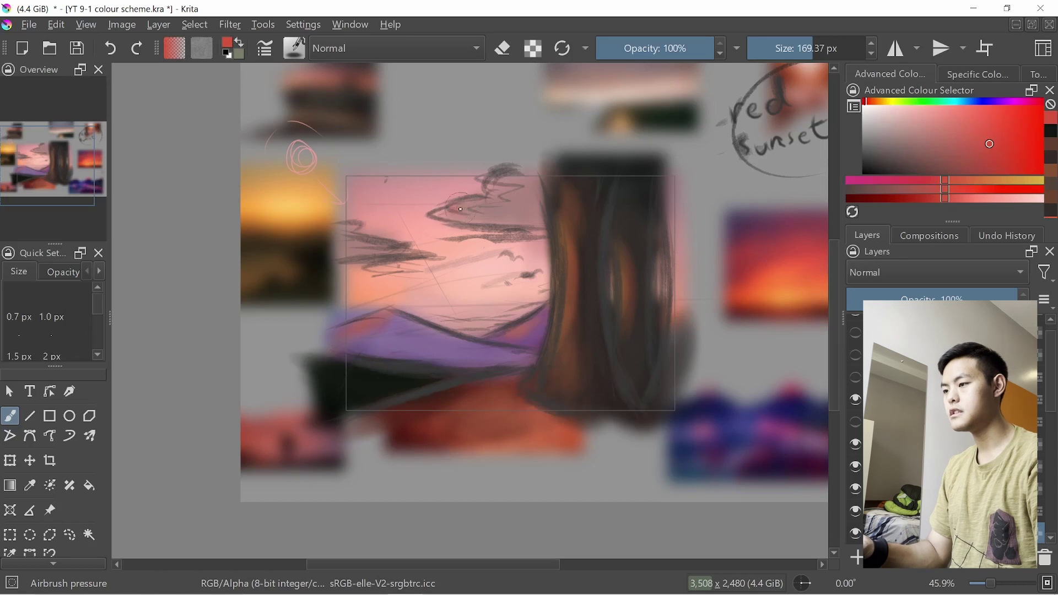
left_click(813, 278, "ctrl")
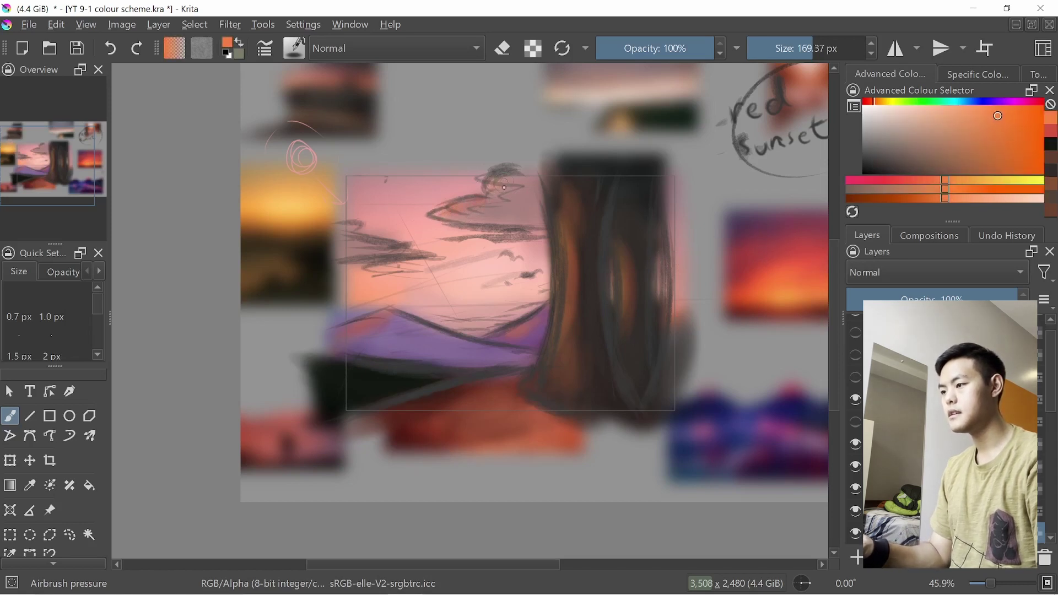
left_click(434, 272, "ctrl")
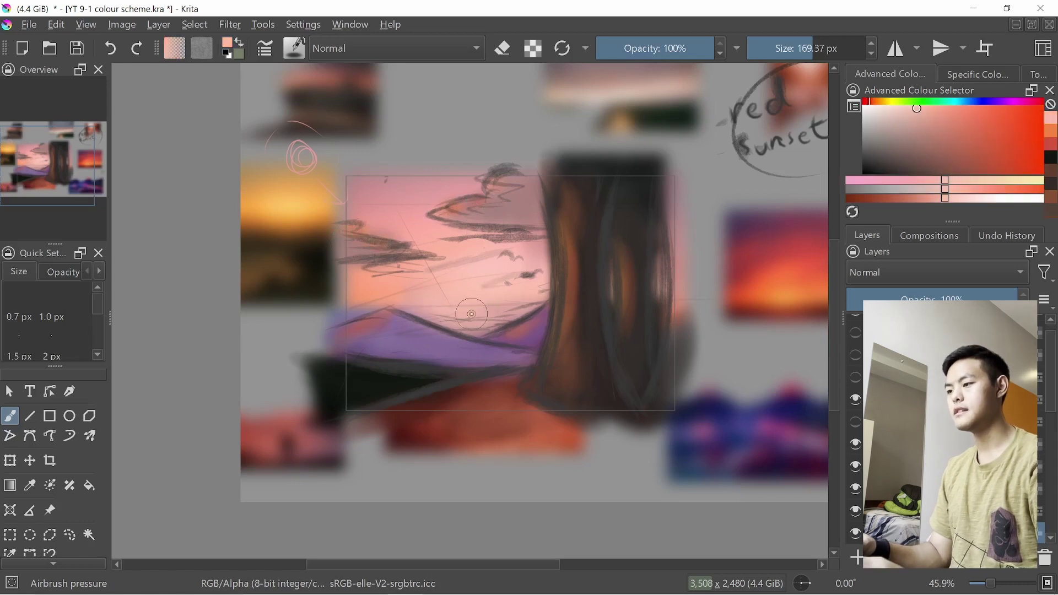
- Hide the red sunset scheme and show the thumbnail sketch labelled yellow, dusty, dry, rocky and dark
scroll(471, 314, "down", 5)
left_click_drag(519, 314, 512, 359)
scroll(466, 324, "up", 2)
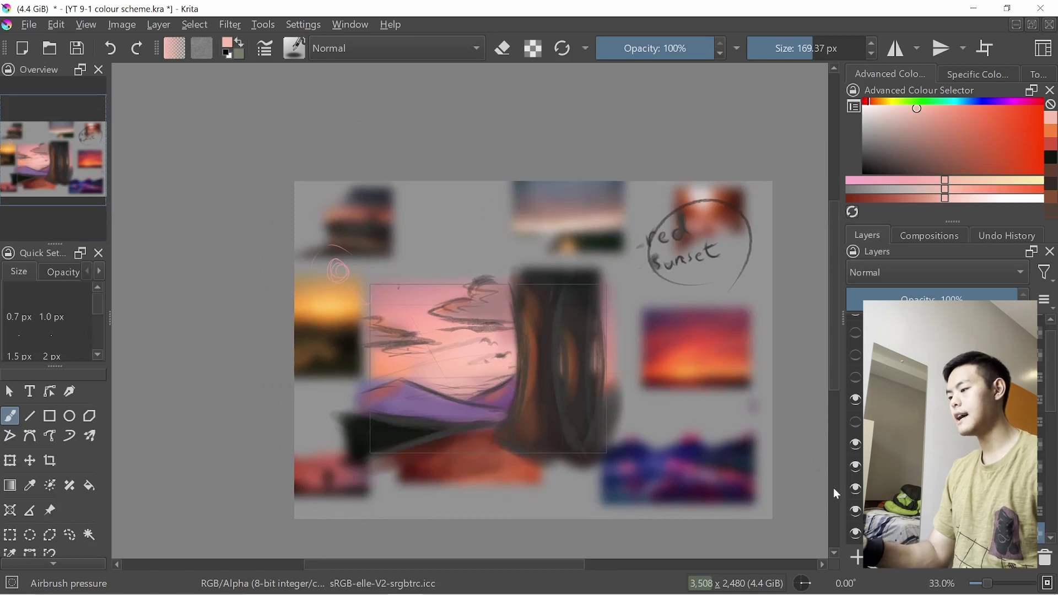
left_click(856, 467)
scroll(486, 404, "up", 3)
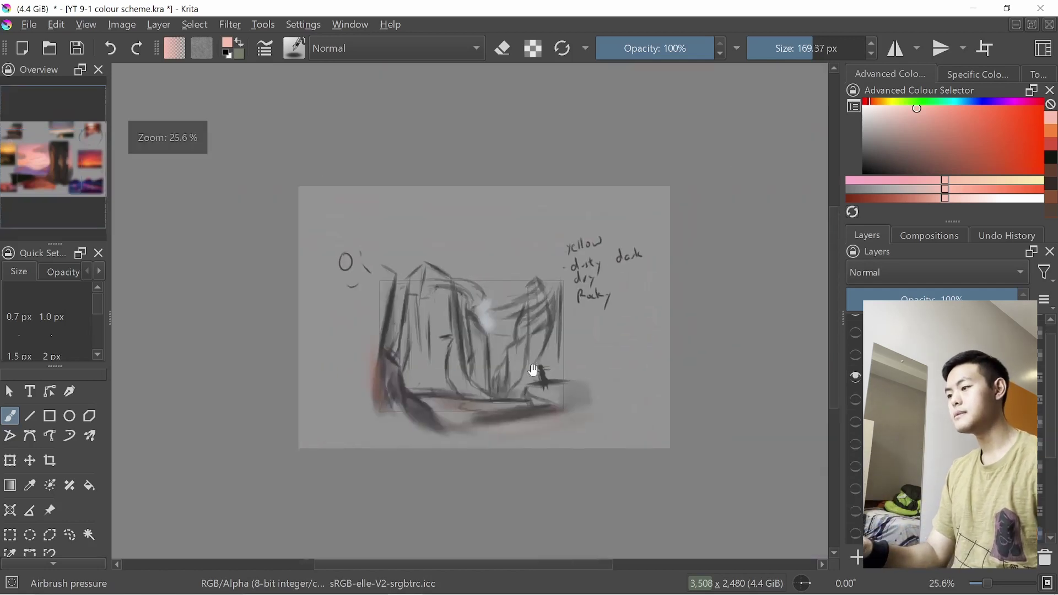
scroll(542, 342, "up", 1)
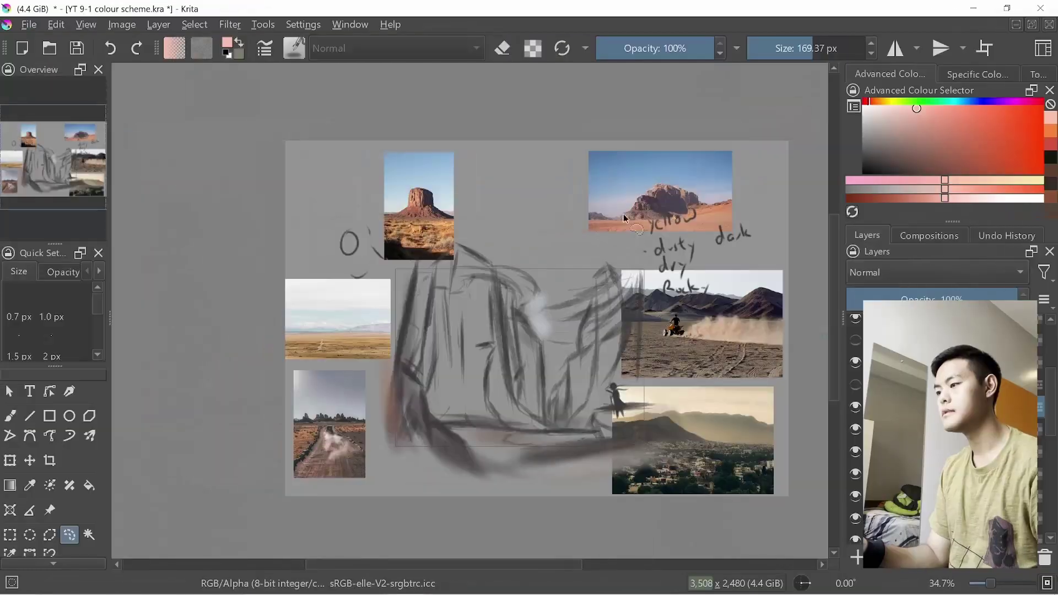
- Cut the rocky mountain out of the desert reference photo and enlarge it over the sketch's left cliff
mouse_move(675, 180)
left_mouse_down()
mouse_move(683, 233)
mouse_move(611, 225)
mouse_move(496, 291)
mouse_move(483, 439)
left_mouse_up()
key("ctrl+x")
key("ctrl+v")
key("ctrl+t")
mouse_move(524, 363)
left_mouse_down()
mouse_move(477, 354)
mouse_move(574, 338)
mouse_move(533, 396)
mouse_move(571, 375)
left_mouse_up()
left_click_drag(529, 380, 517, 359)
left_click_drag(453, 260, 453, 223)
left_click_drag(481, 326, 468, 340)
key("Return")
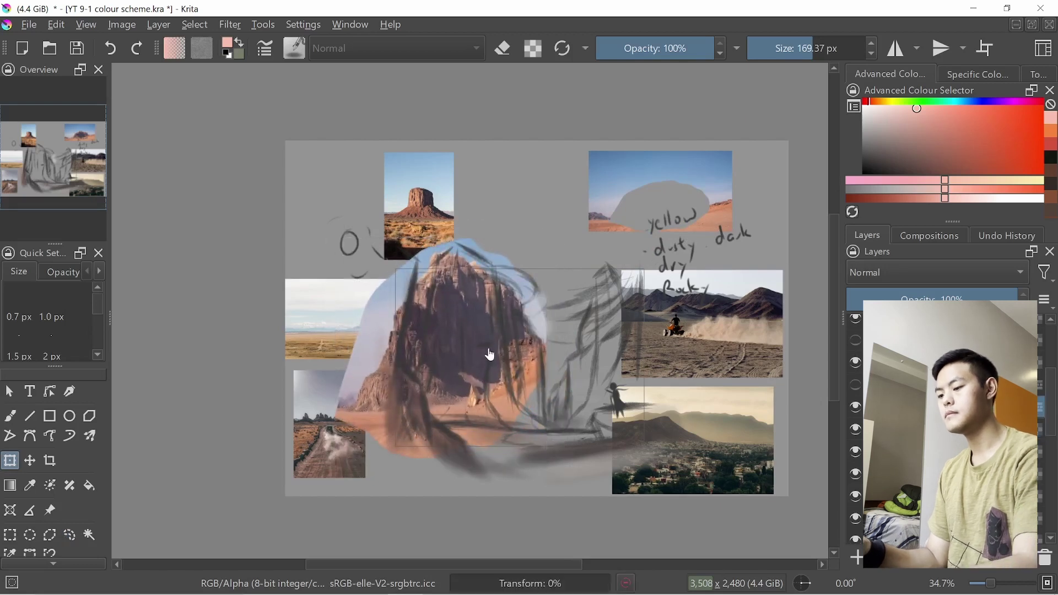
- Cut the butte out of its desert reference photo and paste it as a separate piece
left_click(69, 535)
key("r")
left_click(412, 191)
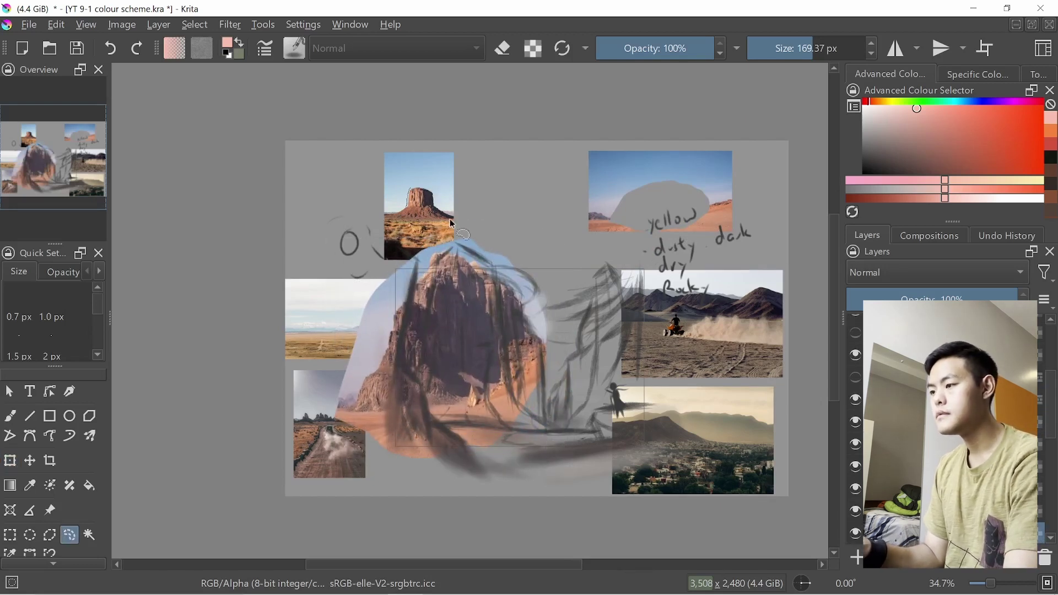
mouse_move(450, 224)
left_mouse_down()
mouse_move(413, 191)
mouse_move(442, 280)
mouse_move(437, 318)
mouse_move(435, 302)
left_mouse_up()
key("ctrl+x")
key("ctrl+v")
key("ctrl+t")
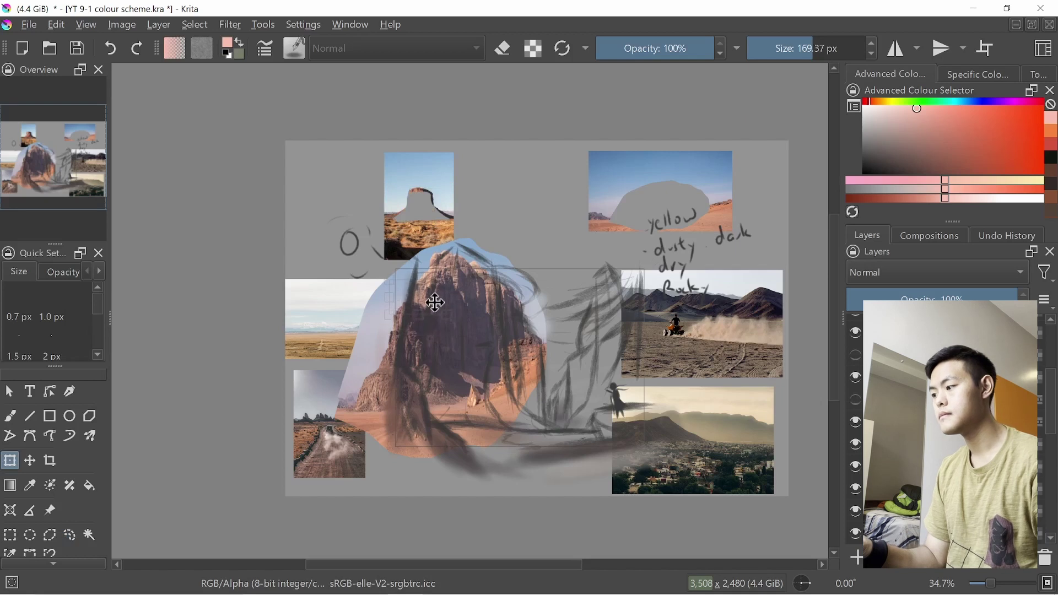
- Lower the large rock's layer beneath the butte, and stretch the butte over the sketch's left foreground cliff
key("r")
left_click(508, 336)
key("ctrl+Page_Down")
key("r")
left_click(423, 301)
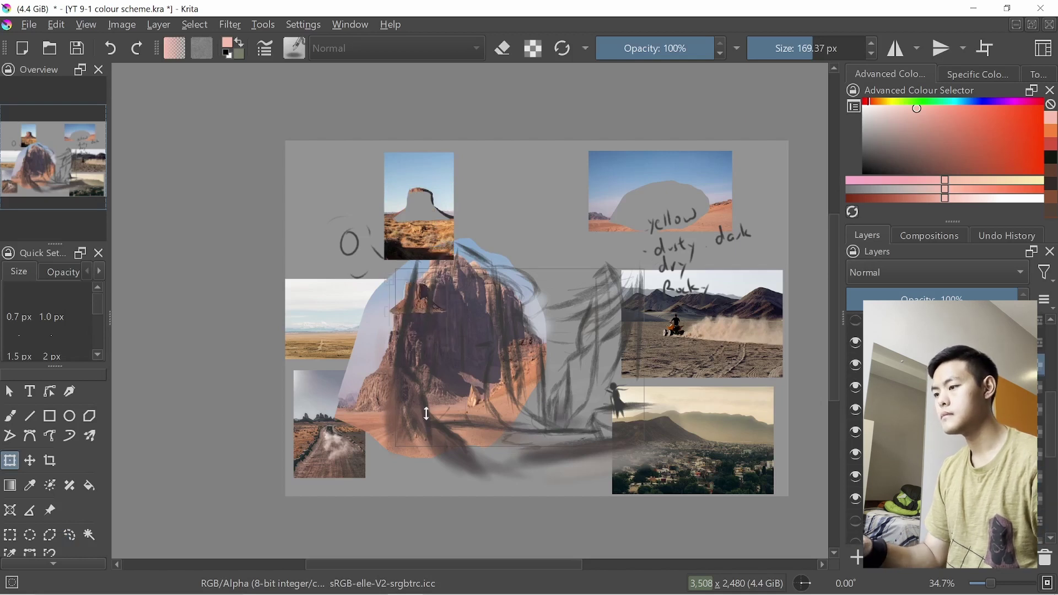
left_click_drag(427, 413, 455, 421)
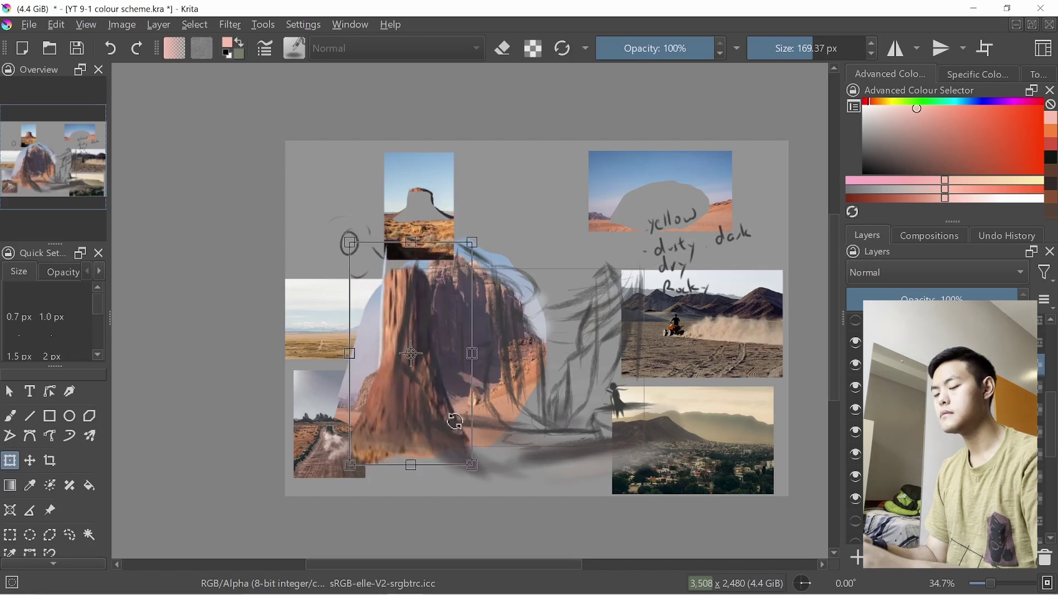
key("Return")
- Cut a piece of ground from the dirt road reference photo and stretch it across the canyon floor between the cliffs
key("b")
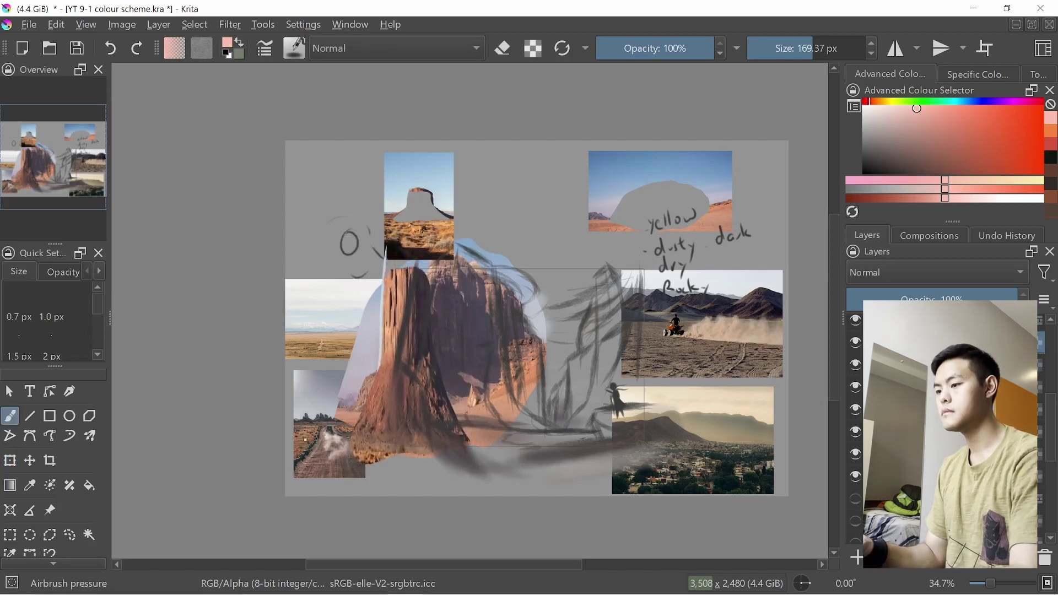
key("l")
mouse_move(317, 444)
left_mouse_down()
mouse_move(328, 492)
mouse_move(339, 453)
mouse_move(385, 461)
mouse_move(683, 441)
left_mouse_up()
key("ctrl+t")
key("r")
left_click(342, 471)
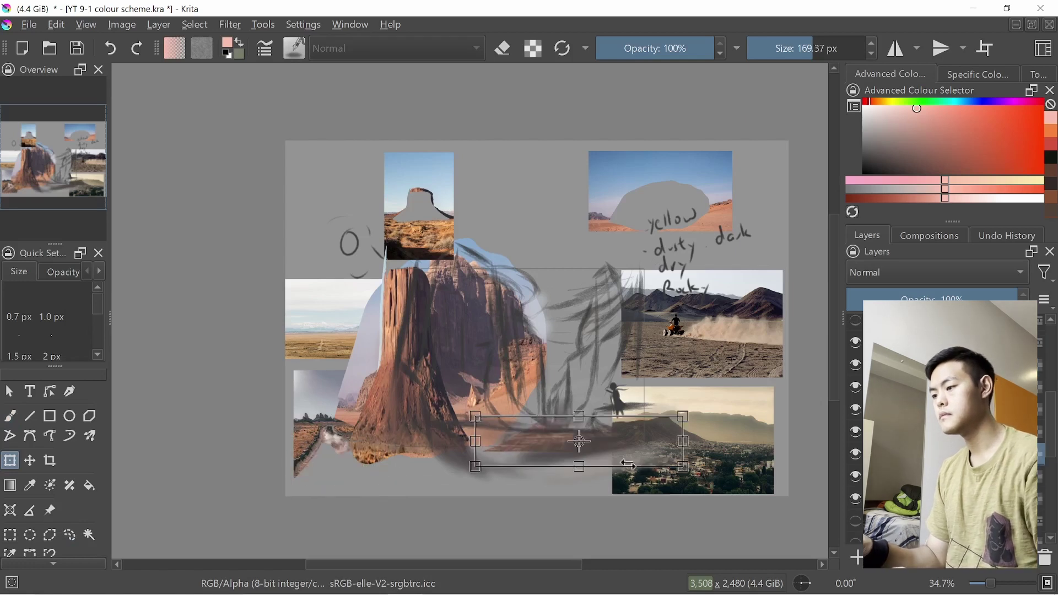
left_click_drag(579, 467, 578, 470)
left_click_drag(575, 443, 536, 445)
key("Return")
- Cut the mountain out of the hazy valley reference photo and enlarge it over the sketch's right cliff
key("b")
key("ctrl+shift+a")
key("l")
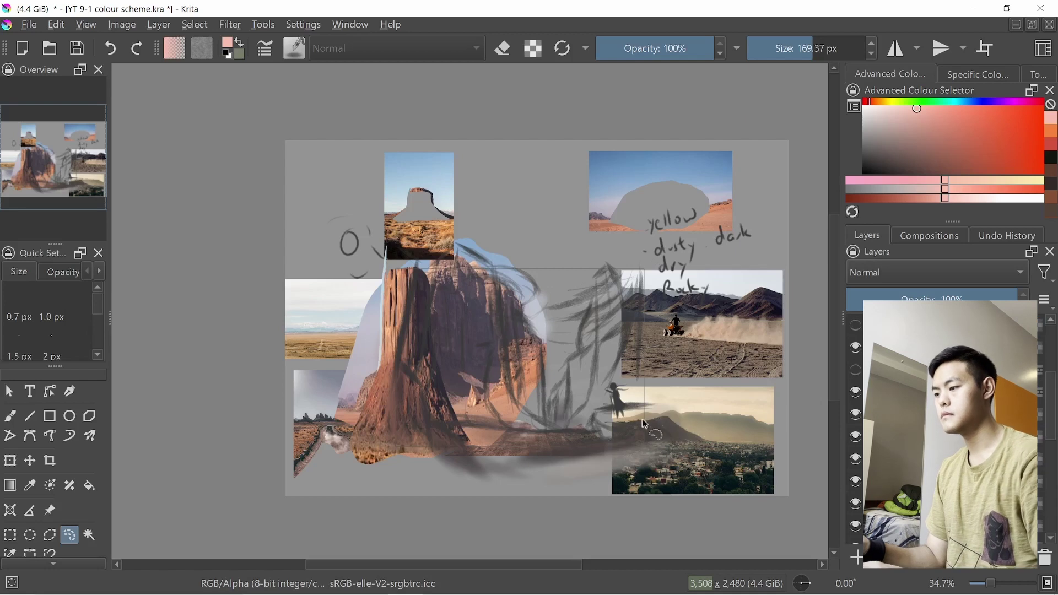
key("t")
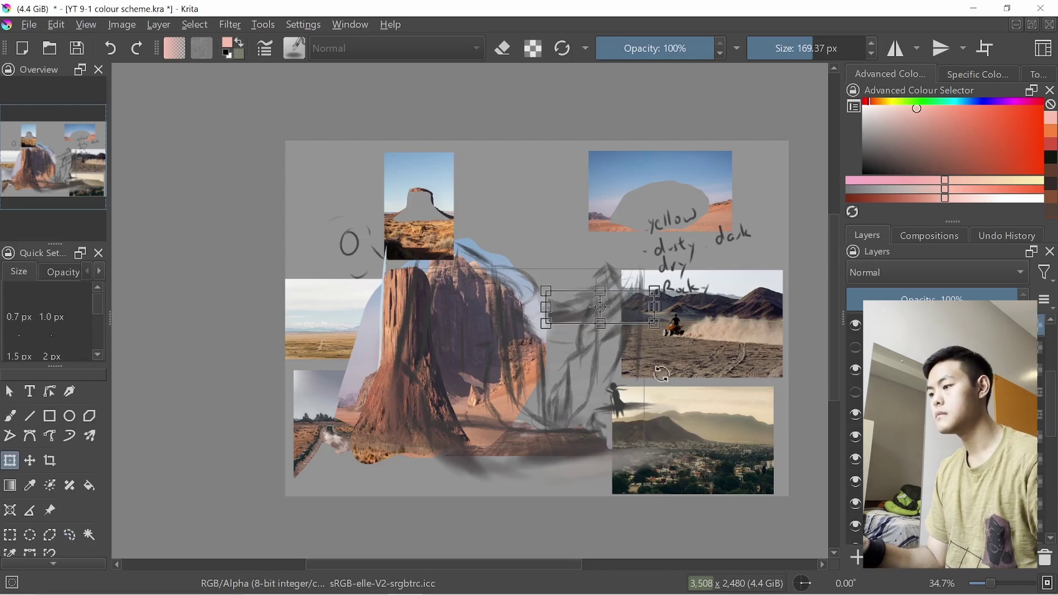
key("r")
left_click(680, 427)
mouse_move(686, 432)
left_mouse_down()
mouse_move(621, 311)
mouse_move(609, 437)
mouse_move(623, 364)
mouse_move(626, 390)
left_mouse_up()
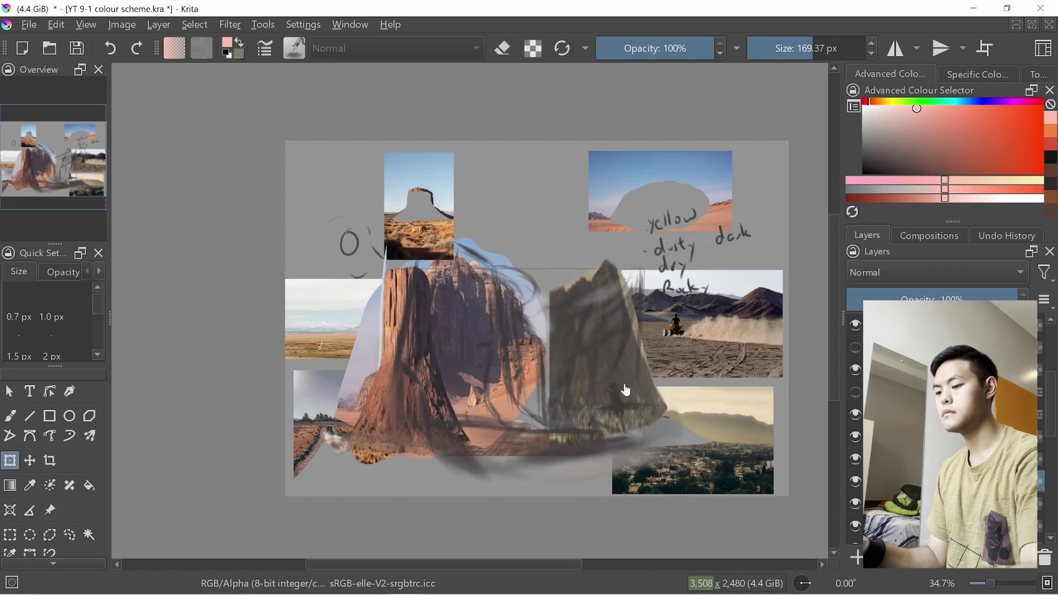
key("b")
- Cut blue sky from the upper part of the butte reference photo and place it in the gap between the cliffs
key("l")
mouse_move(372, 180)
left_mouse_down()
mouse_move(425, 180)
mouse_move(586, 300)
left_mouse_up()
key("ctrl+t")
key("b")
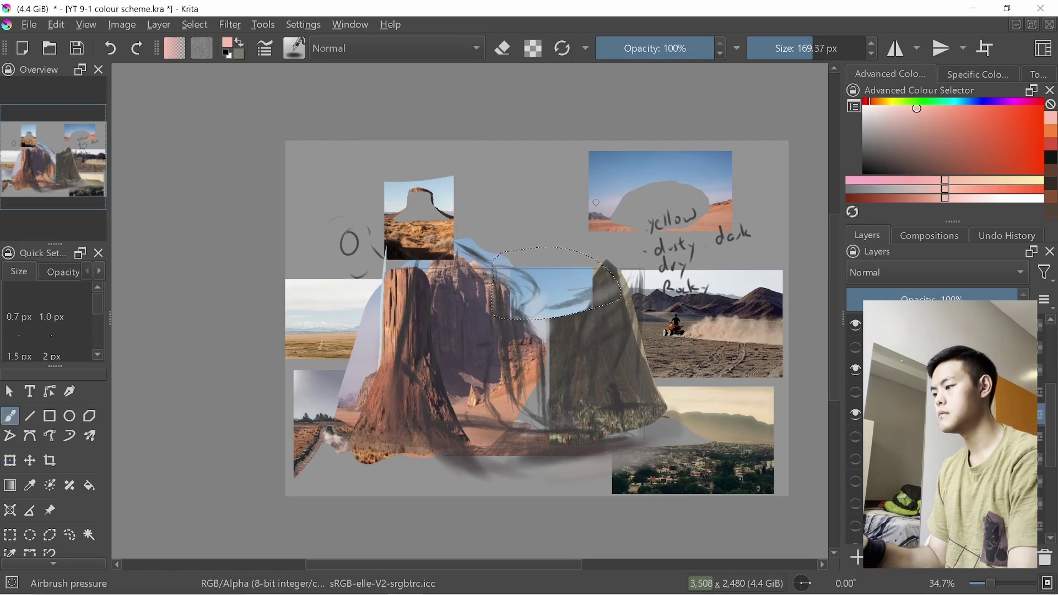
- Clear the selection and apply a strong Gaussian Blur to the whole photo collage
left_click(230, 25)
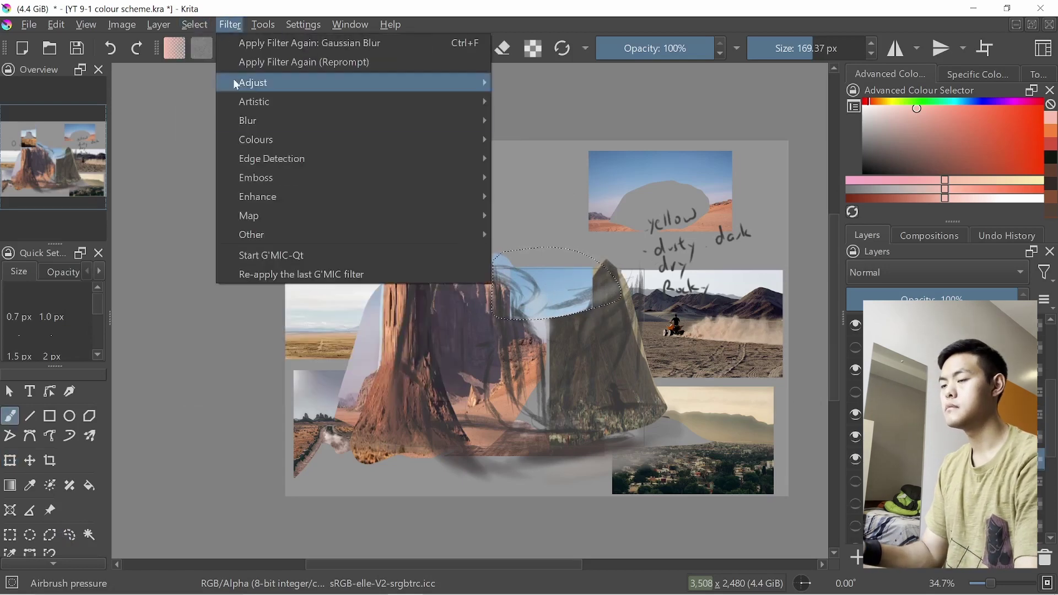
left_click(528, 98)
left_click(398, 212)
key("ctrl+shift+a")
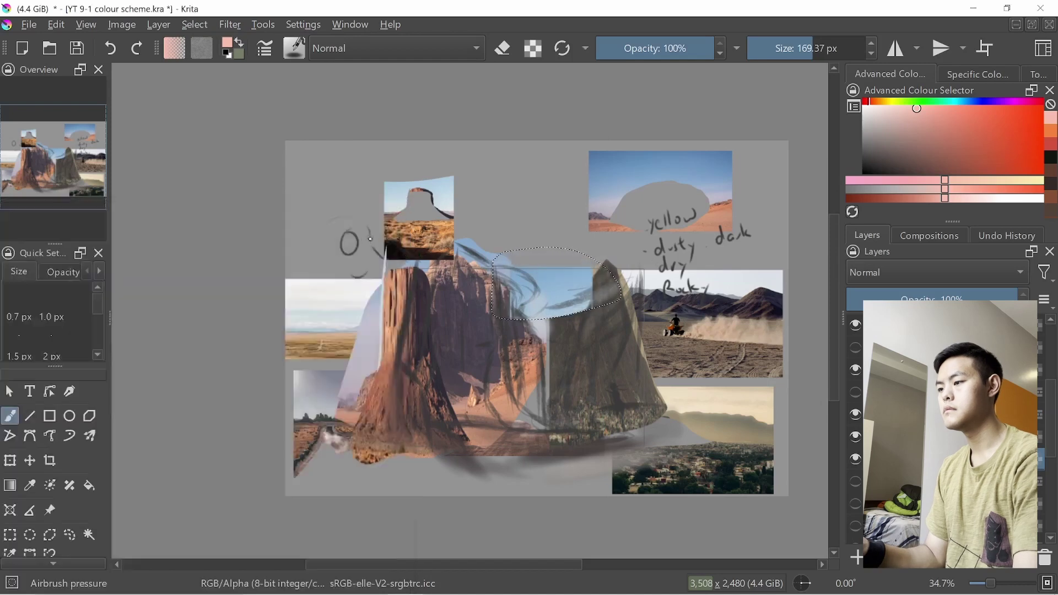
left_click(230, 25)
left_click(231, 24)
mouse_move(309, 118)
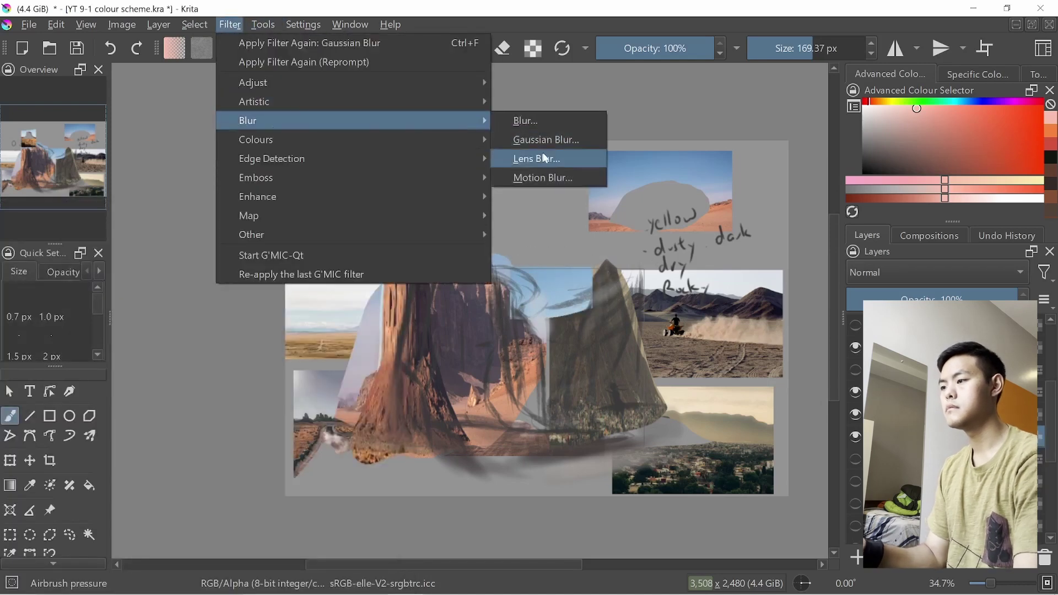
left_click(548, 139)
left_click_drag(172, 295, 226, 295)
key("Return")
- Sample muted rock colours from the blurred collage and paint the large left cliff's lower right slope
right_click(363, 336)
right_click(391, 332)
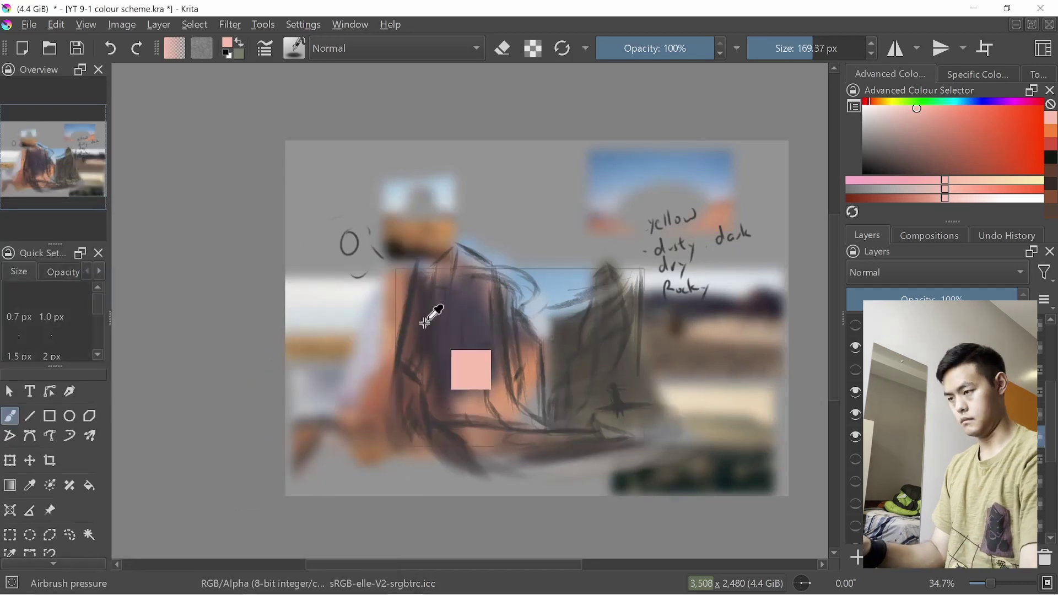
left_click(424, 327, "ctrl")
left_click_drag(459, 340, 501, 435)
left_click(488, 403, "ctrl")
mouse_move(478, 399)
left_mouse_down()
mouse_move(472, 356)
mouse_move(492, 398)
mouse_move(503, 387)
mouse_move(508, 408)
mouse_move(538, 423)
mouse_move(523, 331)
mouse_move(526, 347)
left_mouse_up()
left_click(480, 380, "ctrl")
left_click(510, 396, "ctrl")
left_click(485, 317, "ctrl")
left_click(464, 374, "ctrl")
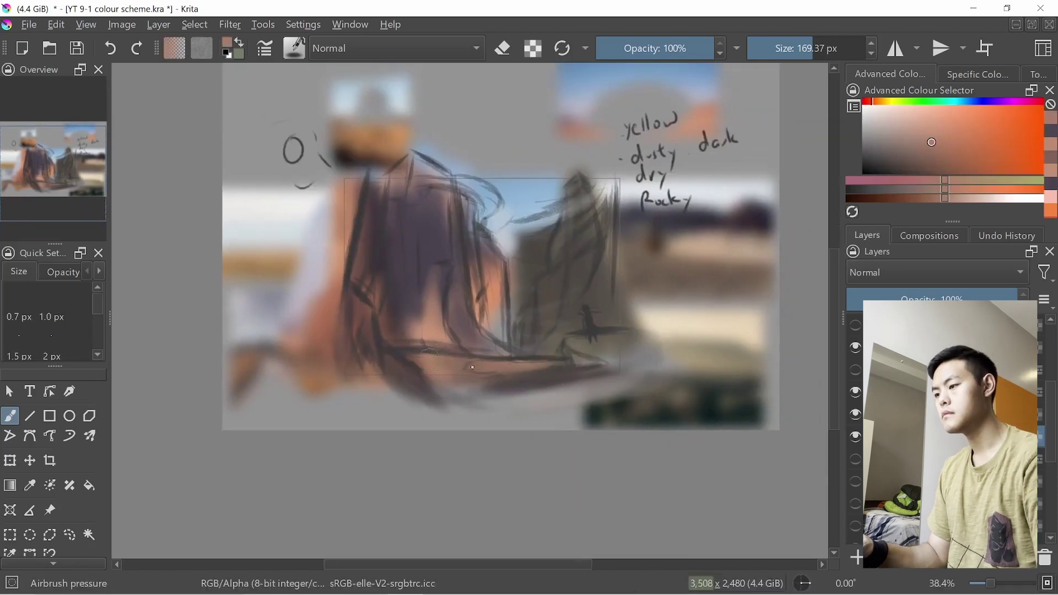
- Paint the canyon floor's front edge and fill the left foreground cliff with sampled dark reddish-brown shadow
left_click_drag(474, 380, 453, 379)
left_click(413, 378, "ctrl")
left_click_drag(396, 359, 374, 348)
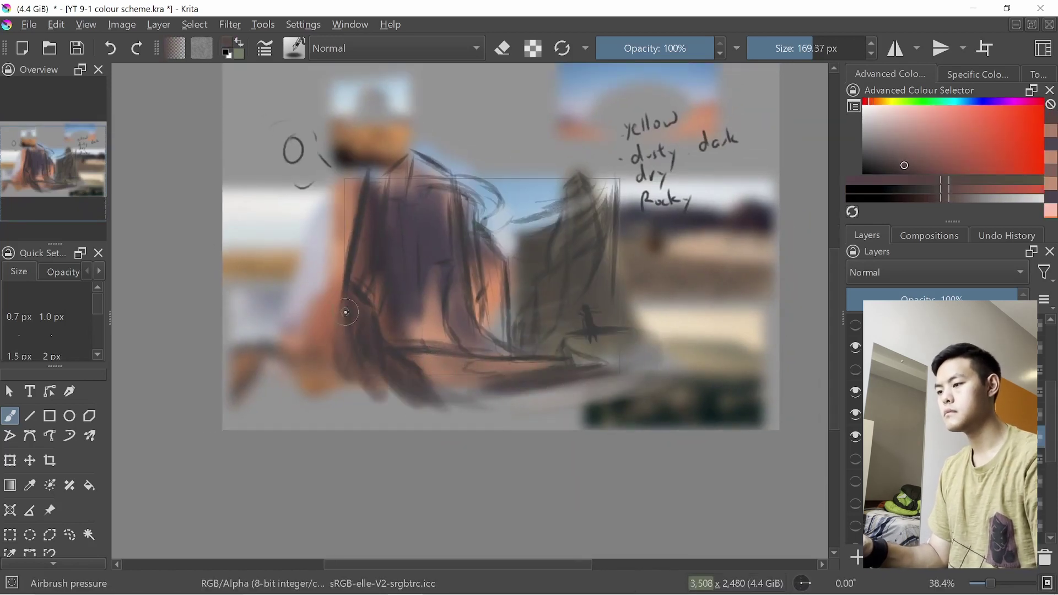
left_click_drag(358, 273, 356, 319)
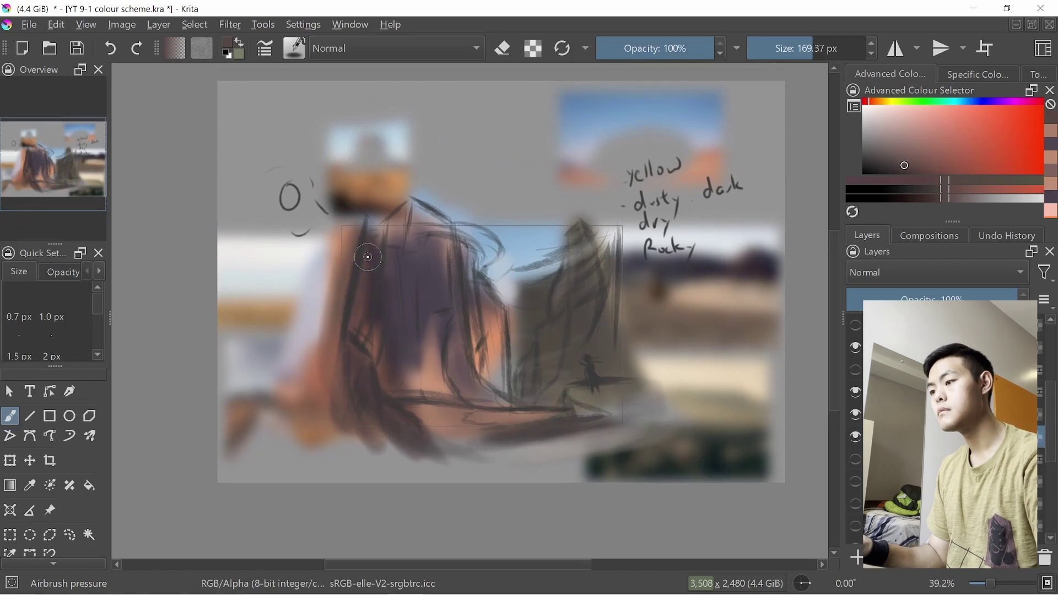
left_click(368, 287, "ctrl")
left_click_drag(364, 272, 362, 347)
left_click(397, 419, "ctrl")
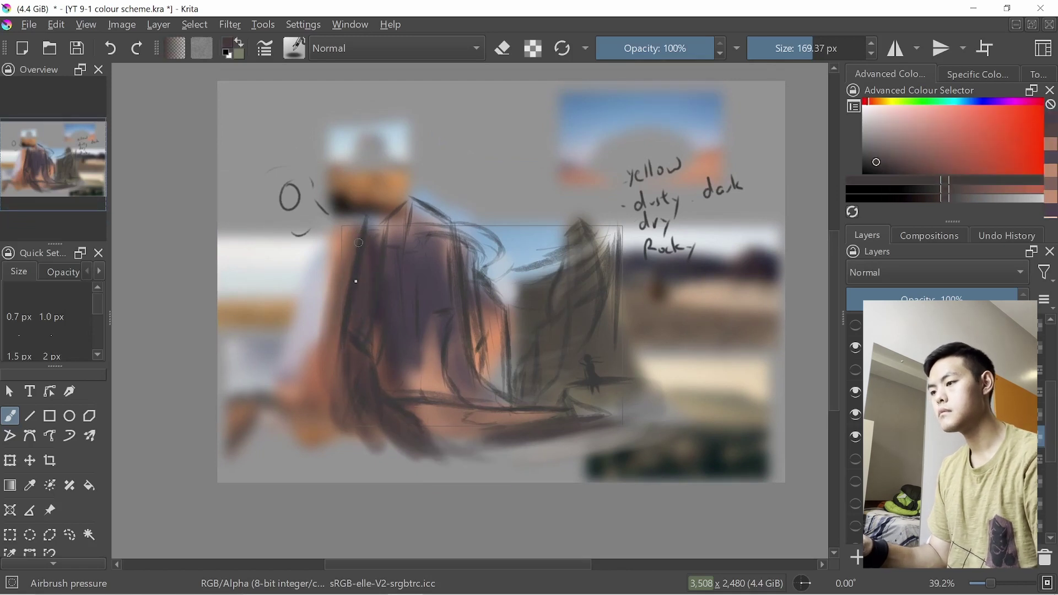
left_click_drag(374, 255, 358, 336)
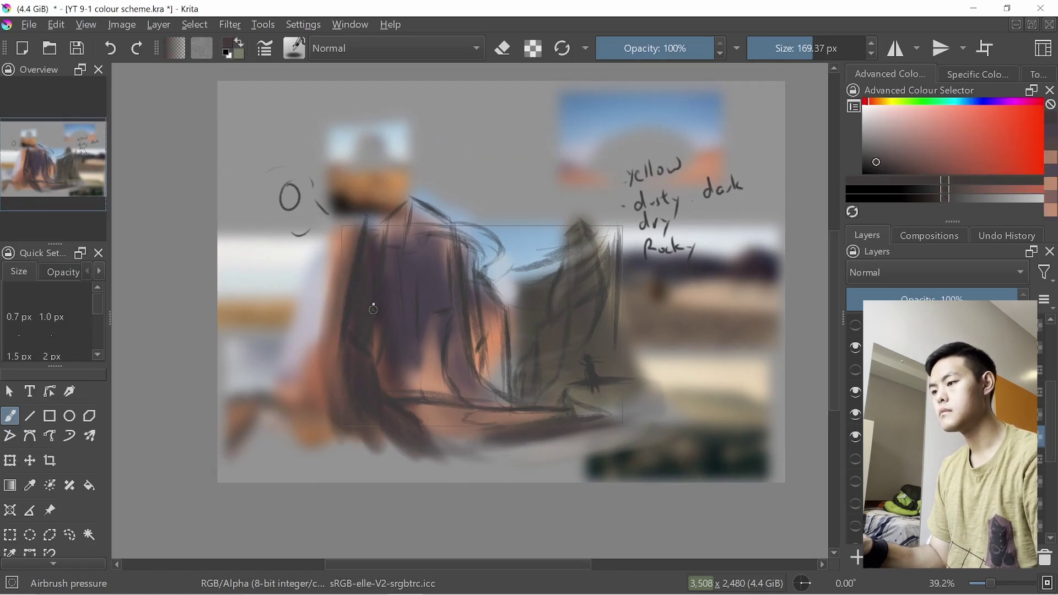
left_click(375, 330, "ctrl")
- Paint over the orange right slope of the large left cliff with sampled purplish brown, using a smaller brush
left_click_drag(394, 255, 395, 232, "ctrl")
left_click(433, 223, "ctrl")
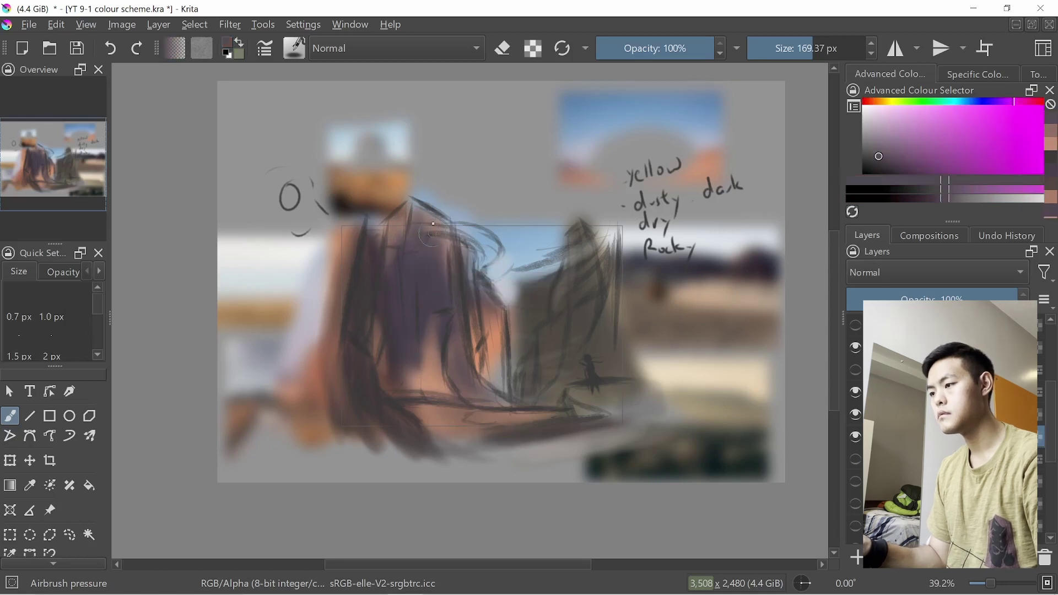
left_click_drag(479, 301, 507, 388)
key("bracketleft")
key("bracketleft")
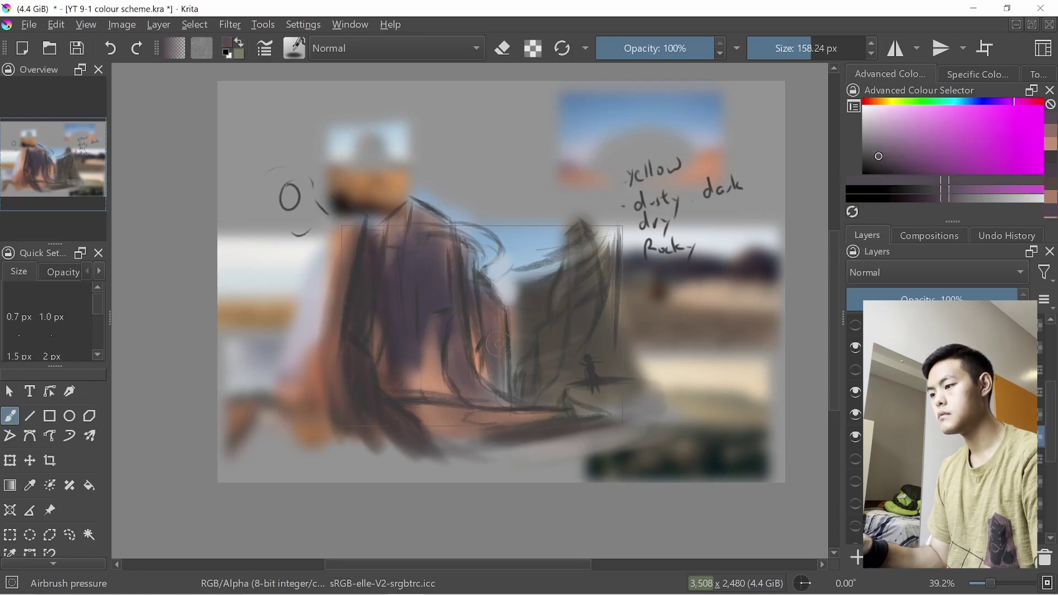
left_click(588, 295, "ctrl")
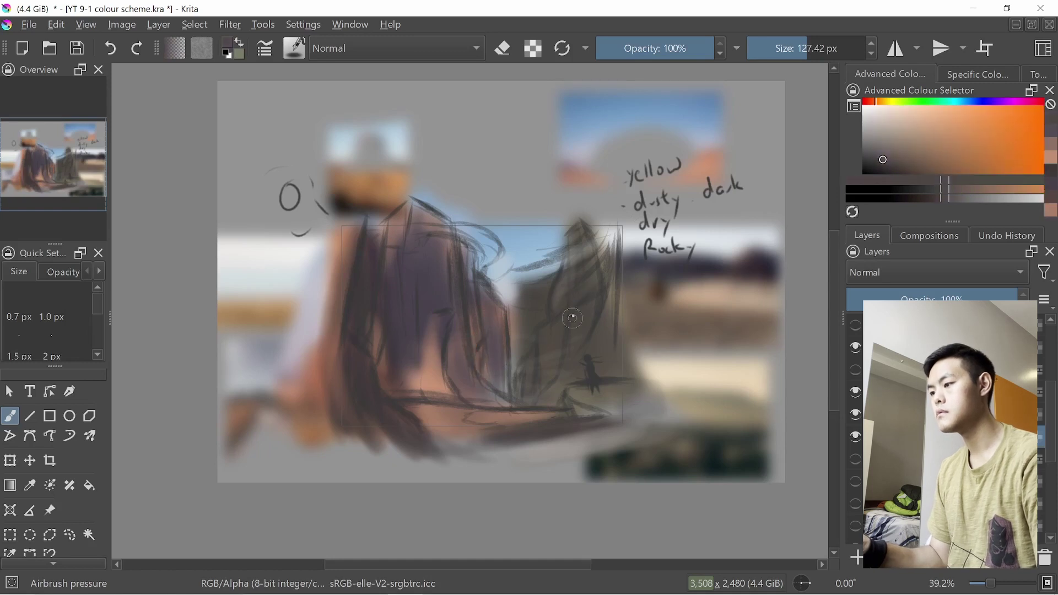
left_click(499, 338, "ctrl")
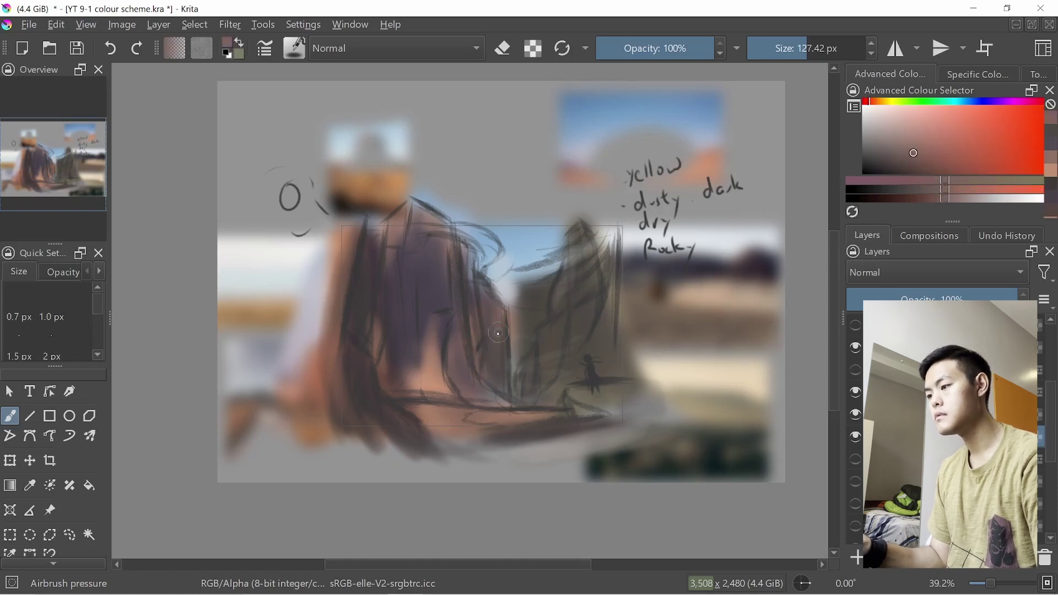
key("bracketleft")
left_click(484, 322, "ctrl")
left_click_drag(473, 317, 474, 368)
- Paint purple-brown shadow and lighter brown strokes on the lower middle of the large left cliff
left_click(434, 309, "ctrl")
mouse_move(431, 326)
left_mouse_down()
mouse_move(421, 388)
mouse_move(445, 390)
left_mouse_up()
left_click(439, 361, "ctrl")
left_click(440, 375, "ctrl")
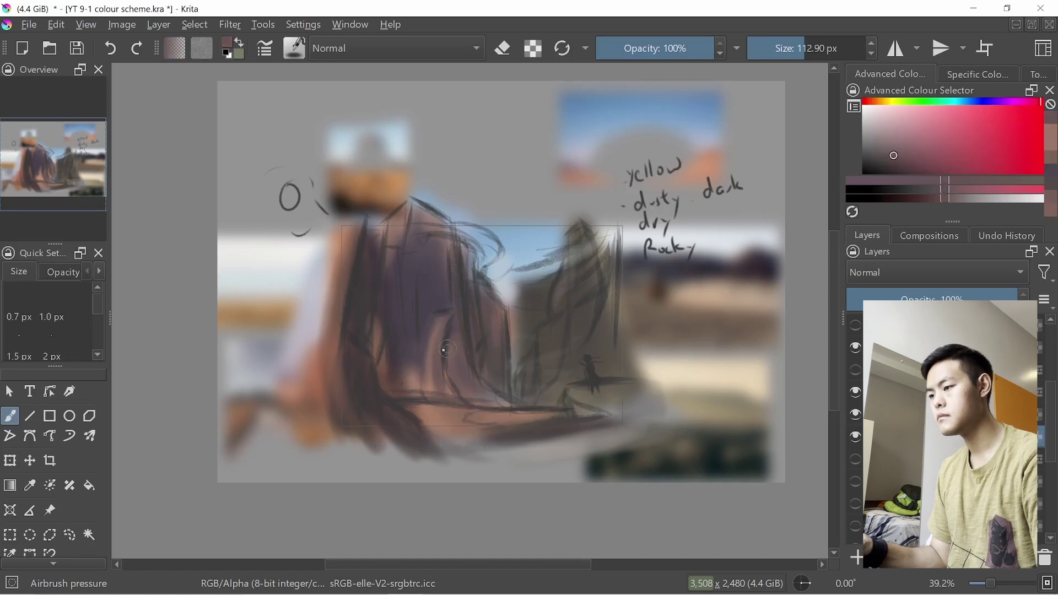
key("bracketright")
left_click(448, 386, "ctrl")
- Deepen the vertical crevices in the middle of the large left cliff with sampled dark purple
left_click(406, 341, "ctrl")
mouse_move(394, 333)
left_mouse_down()
mouse_move(399, 373)
mouse_move(412, 369)
left_mouse_up()
left_click(649, 297, "ctrl")
left_click_drag(410, 259, 410, 275)
key("bracketleft")
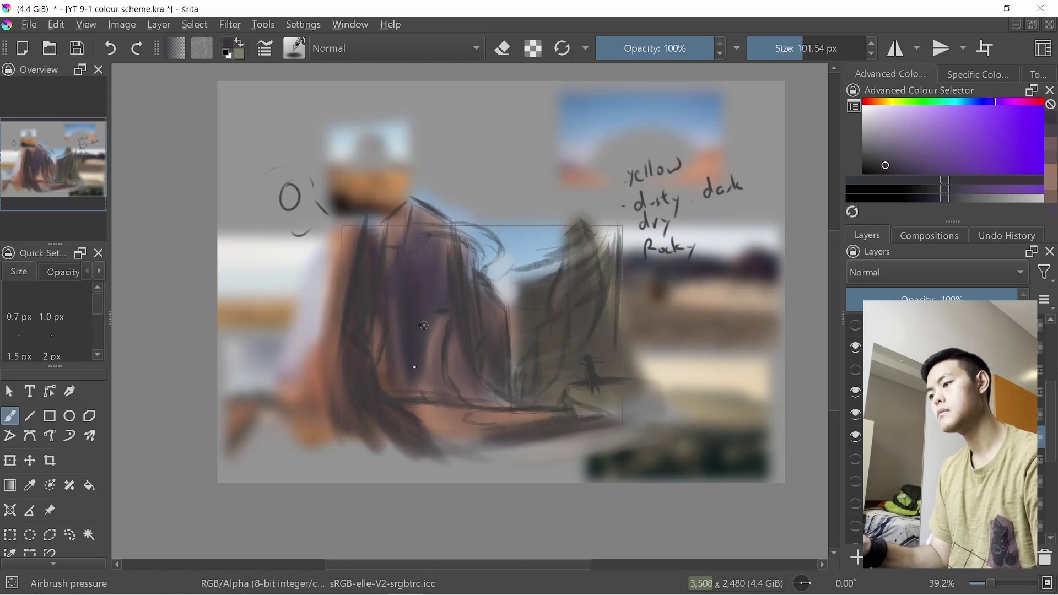
- Paint a lighter reddish-brown strip down the large cliff beside the foreground rock, and refine the shadow edge
left_click(402, 329, "ctrl")
left_click(393, 333, "ctrl")
mouse_move(388, 260)
left_mouse_down()
mouse_move(393, 316)
mouse_move(421, 293)
mouse_move(403, 309)
mouse_move(393, 377)
left_mouse_up()
left_click(414, 308, "ctrl")
left_click(441, 326, "ctrl")
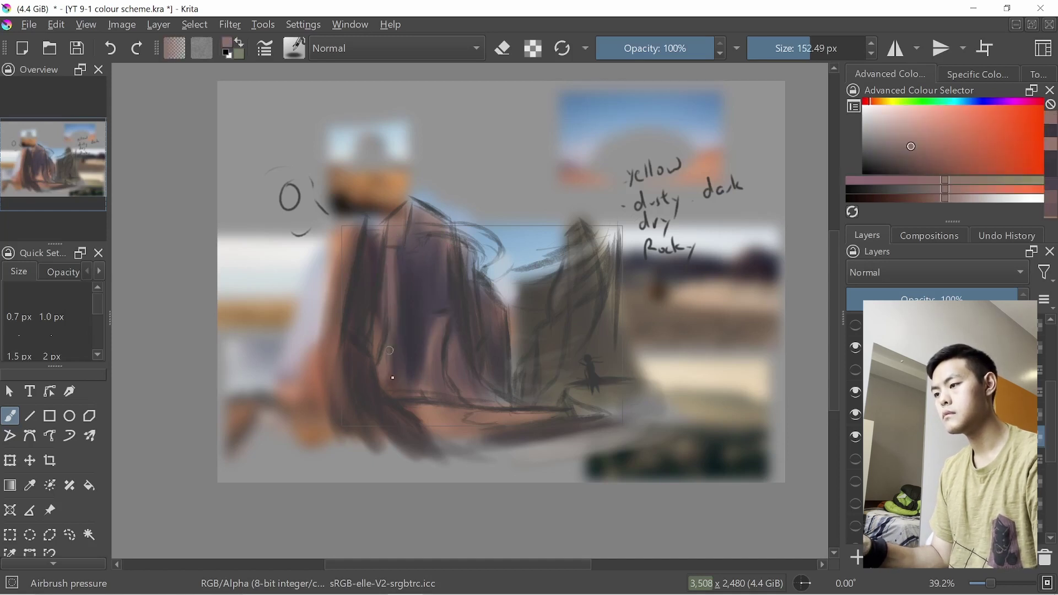
left_click(392, 378, "ctrl")
left_click(401, 376, "ctrl")
left_click(384, 270, "ctrl")
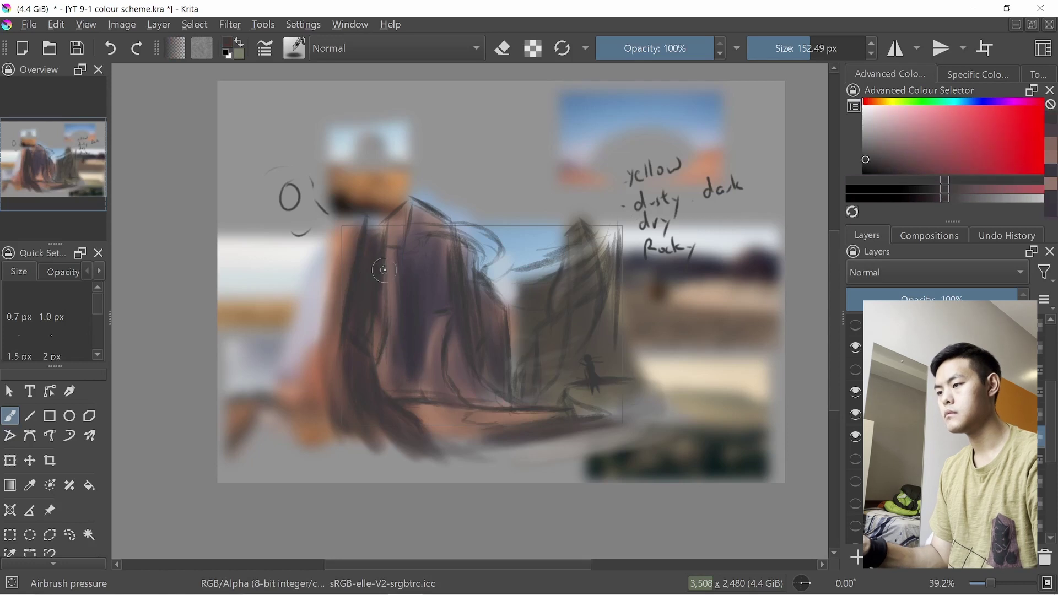
- Extend the sampled reddish-brown ground across the right ledge beneath the figure
left_click(542, 430, "ctrl")
left_click(539, 419, "ctrl")
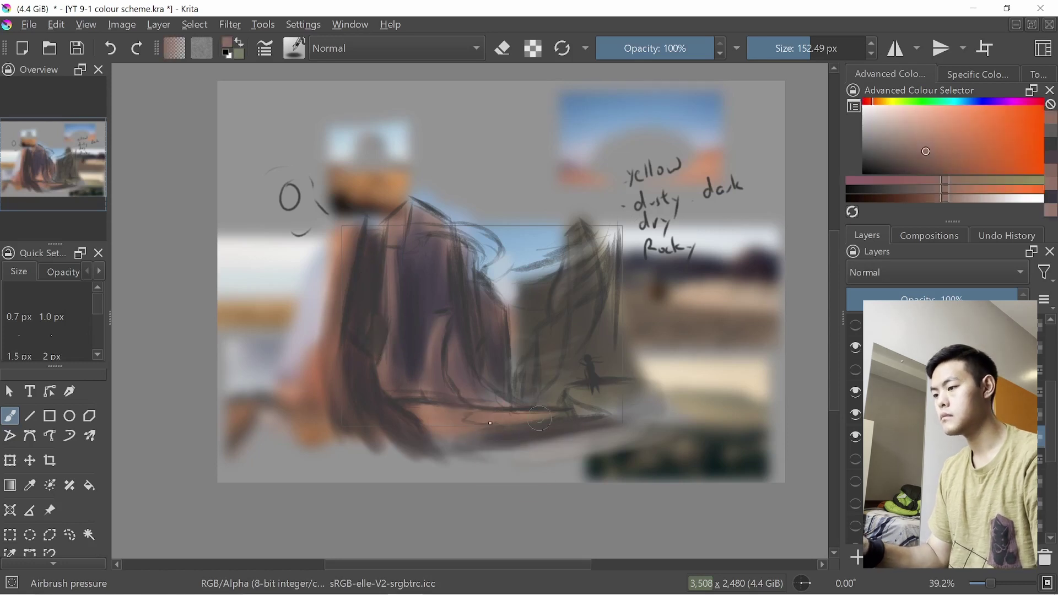
mouse_move(541, 419)
left_mouse_down()
mouse_move(621, 396)
mouse_move(599, 335)
mouse_move(629, 391)
mouse_move(609, 410)
mouse_move(562, 421)
mouse_move(600, 403)
mouse_move(554, 403)
mouse_move(588, 389)
left_mouse_up()
left_click(589, 338, "ctrl")
left_click(556, 420, "ctrl")
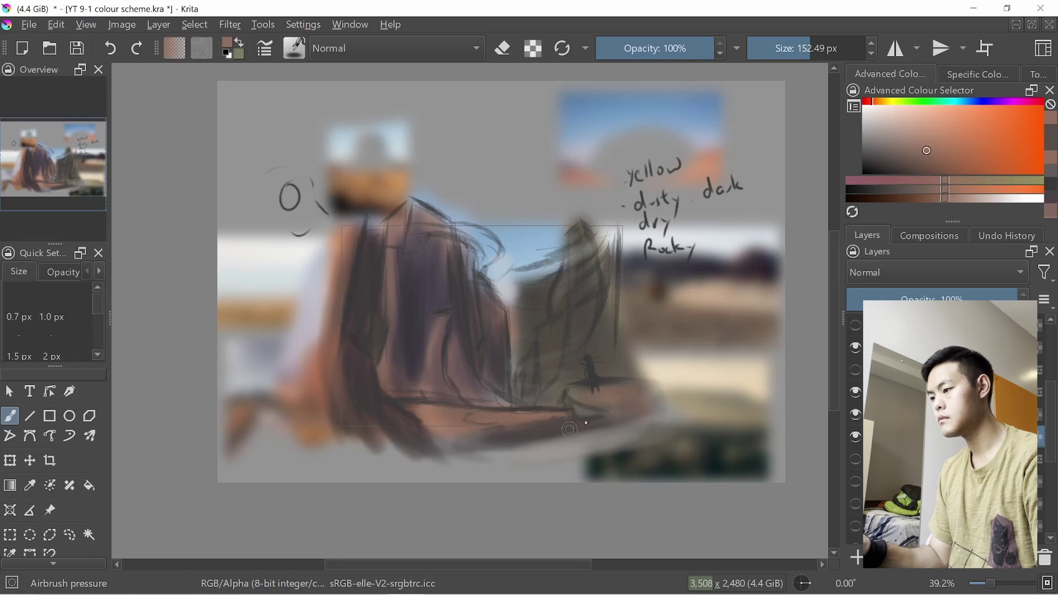
- Paint sampled sky blue into the gap between the cliffs, trimming the right cliff's left slope
left_click(517, 331, "ctrl")
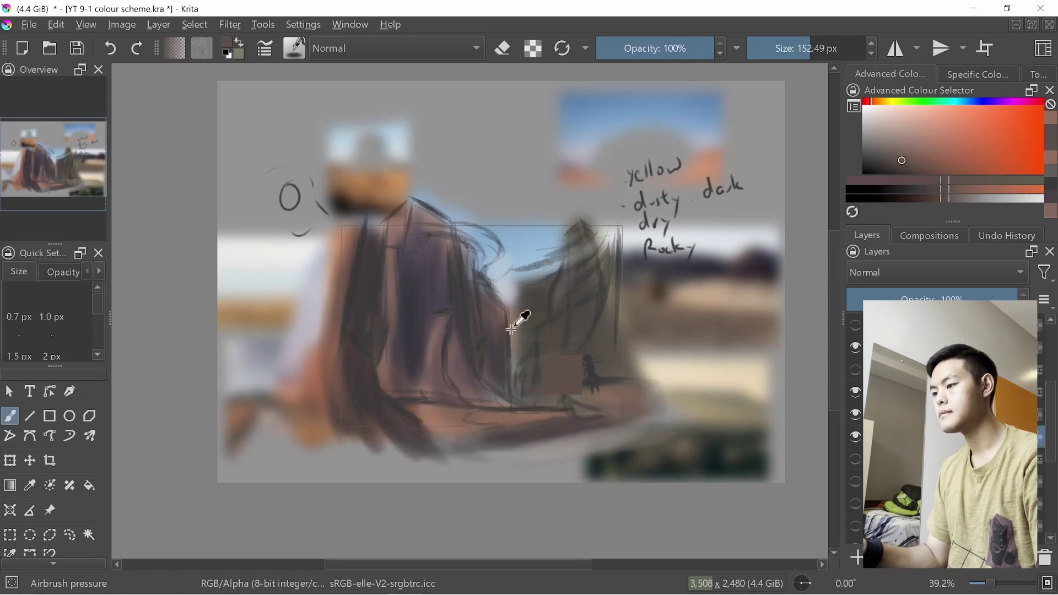
left_click(524, 271, "ctrl")
left_click_drag(524, 287, 534, 265)
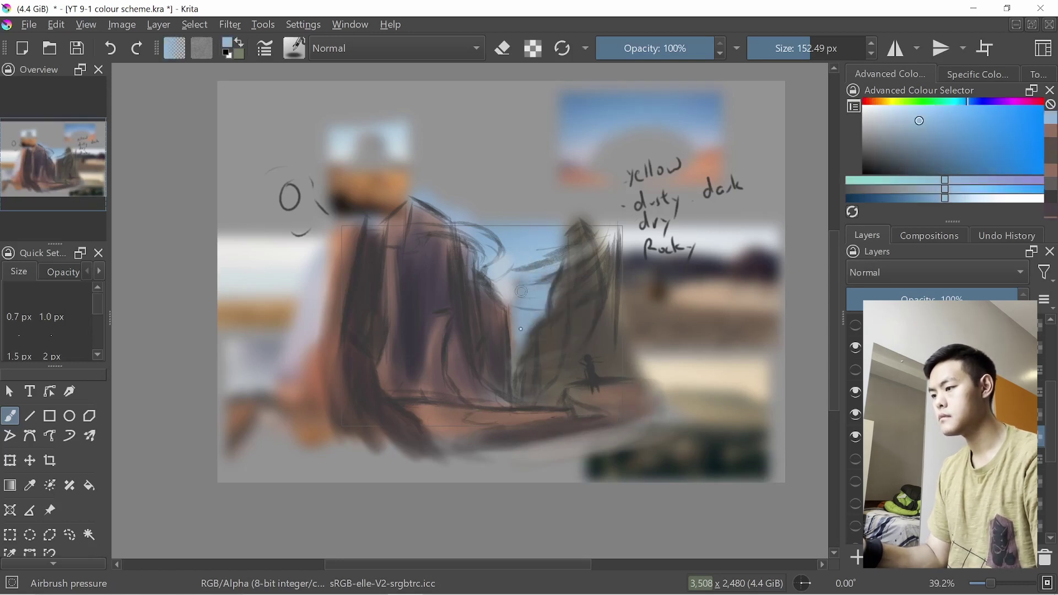
- Paint pale blue and white cloud strokes in the sky beside the large cliff and across to the right peak
left_click(496, 272, "ctrl")
mouse_move(464, 262)
left_mouse_down()
mouse_move(478, 233)
mouse_move(493, 248)
mouse_move(460, 221)
mouse_move(499, 259)
mouse_move(518, 306)
left_mouse_up()
left_click(515, 258, "ctrl")
left_click(479, 243, "ctrl")
left_click(242, 264, "ctrl")
left_click(484, 225, "ctrl")
left_click(506, 270, "ctrl")
left_click(523, 296, "ctrl")
left_click(493, 258, "ctrl")
left_click_drag(548, 264, 594, 248)
- Cover the greenish right cliff with purplish brown sampled from the left cliff
left_click(415, 306, "ctrl")
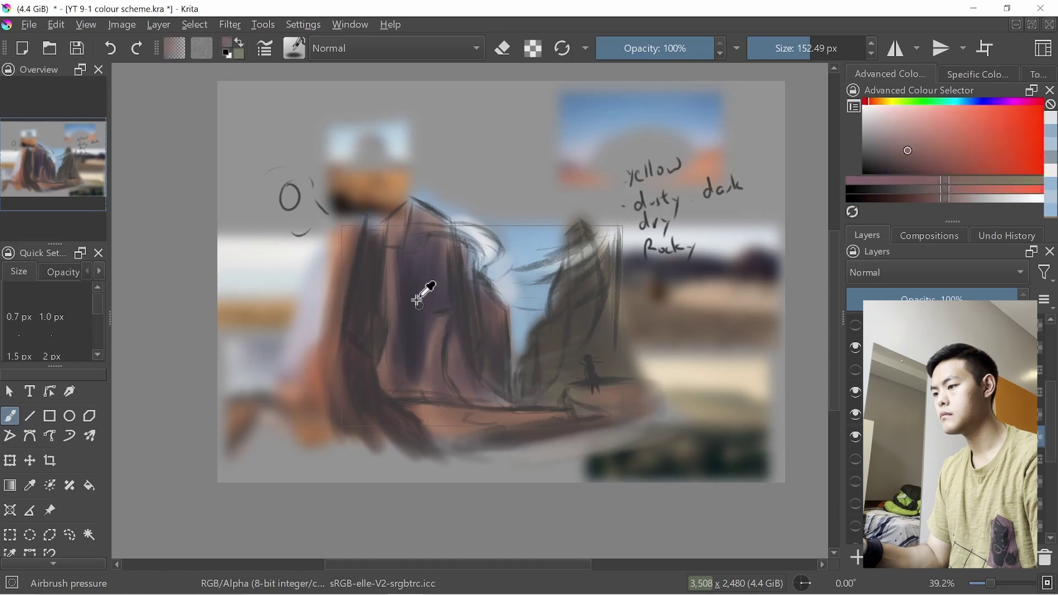
left_click(484, 298, "ctrl")
left_click(683, 264, "ctrl")
mouse_move(552, 389)
left_mouse_down()
mouse_move(597, 274)
mouse_move(573, 354)
mouse_move(567, 277)
left_mouse_up()
left_click(452, 354, "ctrl")
mouse_move(540, 379)
left_mouse_down()
mouse_move(589, 309)
mouse_move(565, 264)
mouse_move(569, 308)
left_mouse_up()
left_click(466, 351, "ctrl")
- Darken the lower right folds and upper shadow side of the large left cliff with sampled deep purple
left_click(394, 287, "ctrl")
mouse_move(444, 361)
left_mouse_down()
mouse_move(442, 320)
mouse_move(466, 400)
left_mouse_up()
left_click(467, 358, "ctrl")
left_click(468, 393, "ctrl")
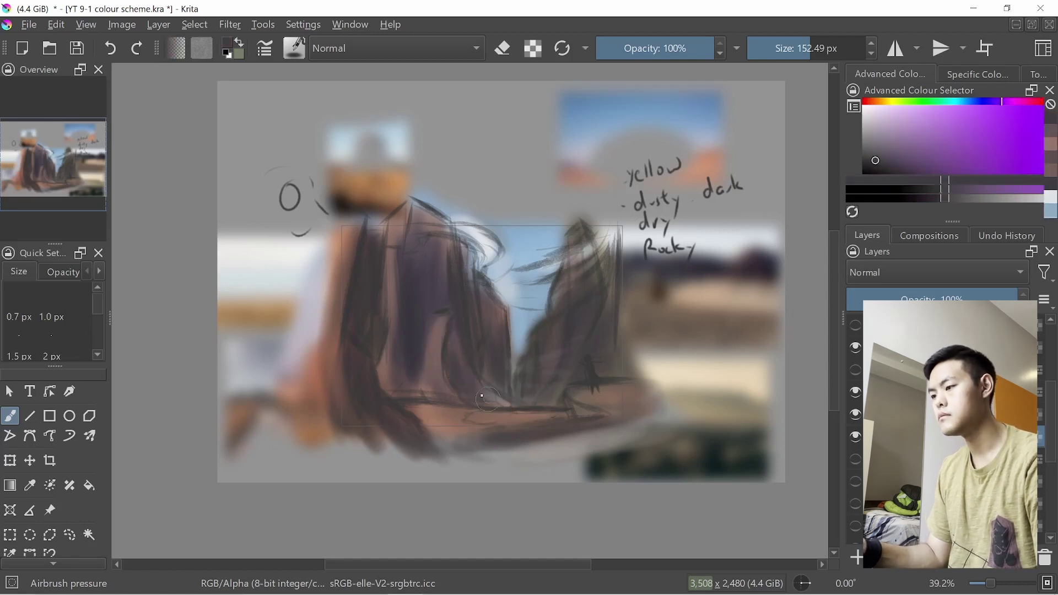
left_click(453, 276, "ctrl")
left_click(453, 372, "ctrl")
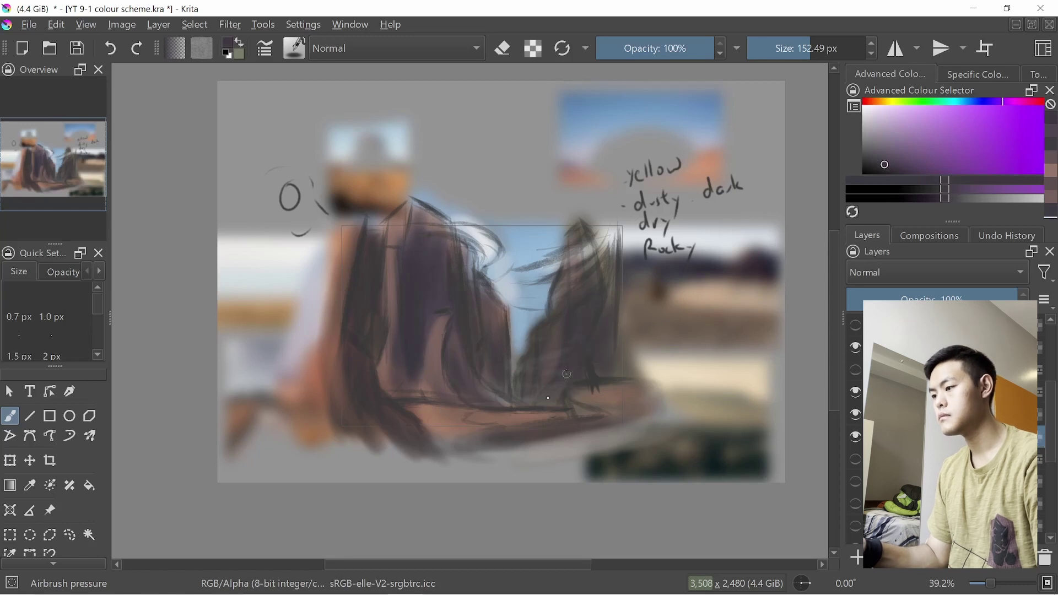
- Refine the right cliff's left edge with warmer brown and darken its peak and centre with sampled shadow colours
left_click(491, 310, "ctrl")
left_click(707, 166, "ctrl")
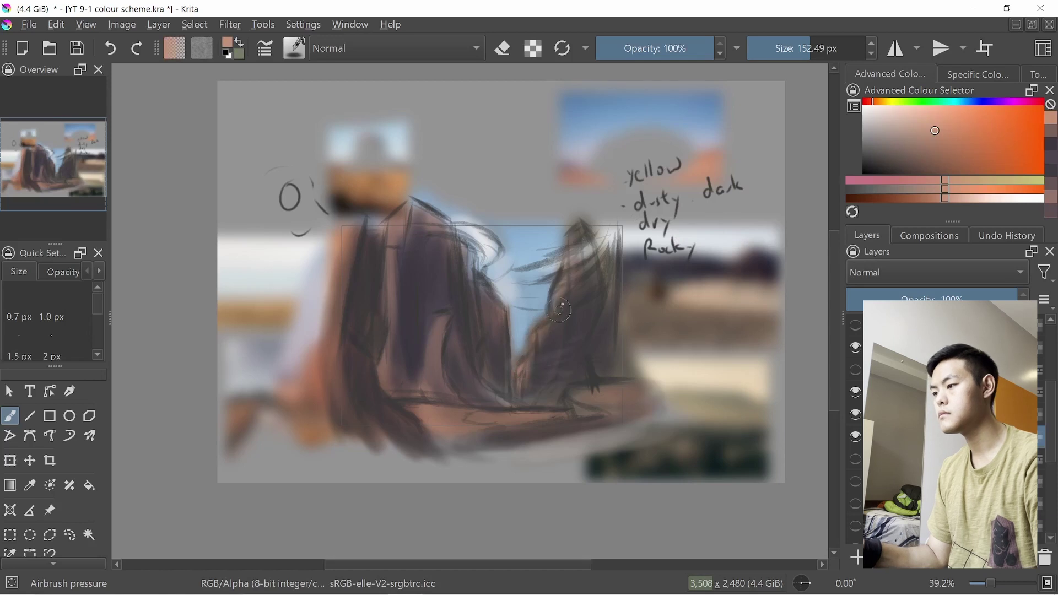
left_click(587, 279, "ctrl")
left_click_drag(589, 238, 582, 318)
left_click(552, 340, "ctrl")
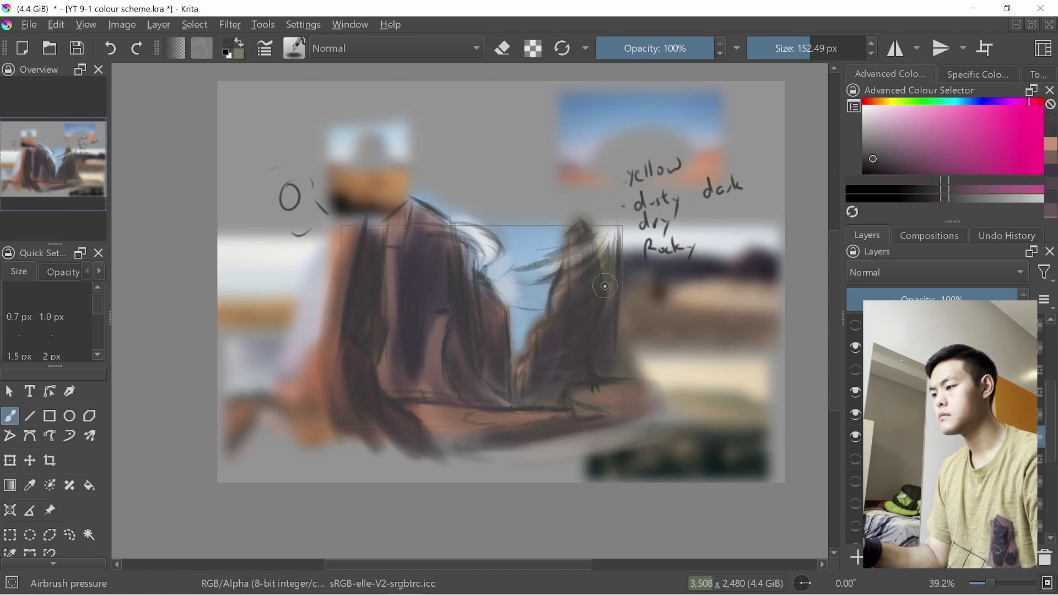
left_click(605, 340, "ctrl")
left_click(468, 349, "ctrl")
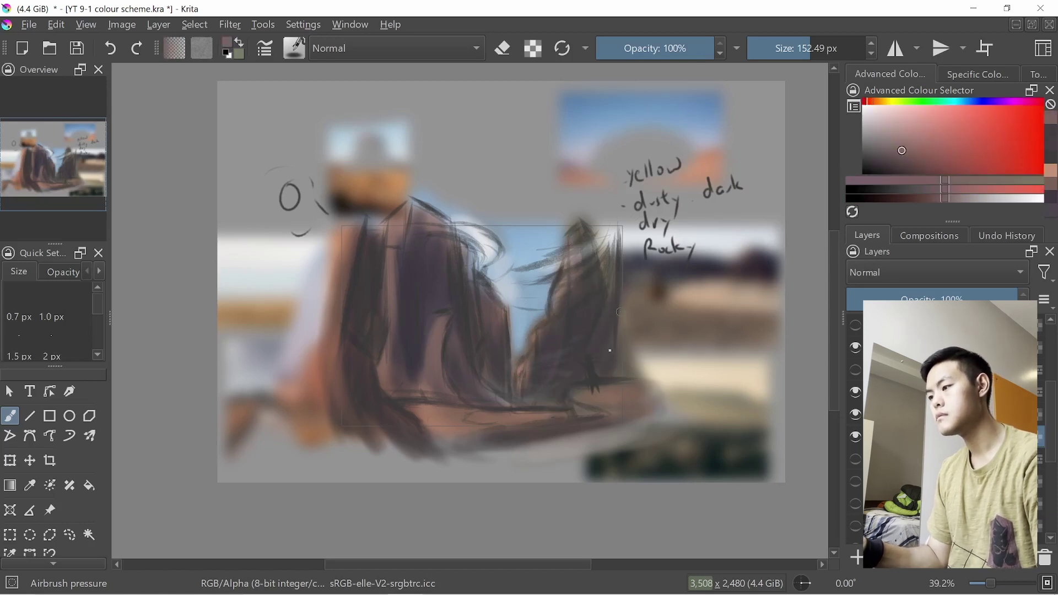
- Paint a sandy yellow tone over the canyon floor with colours sampled from the tan band of the blurred reference beside the cliffs
left_click(429, 407, "ctrl")
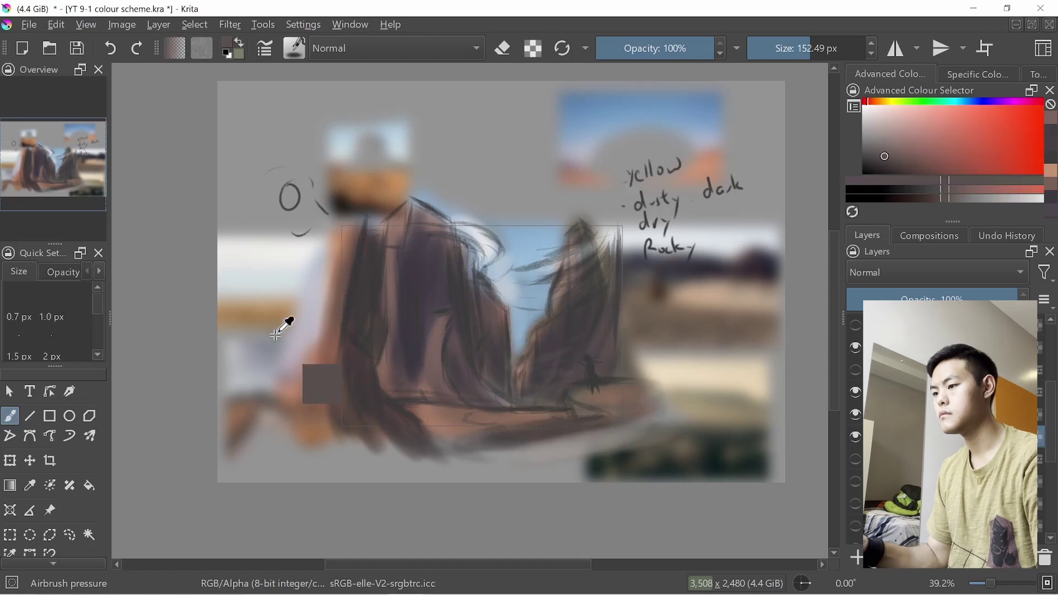
left_click(281, 330, "ctrl")
left_click_drag(408, 407, 433, 412)
left_click(281, 307, "ctrl")
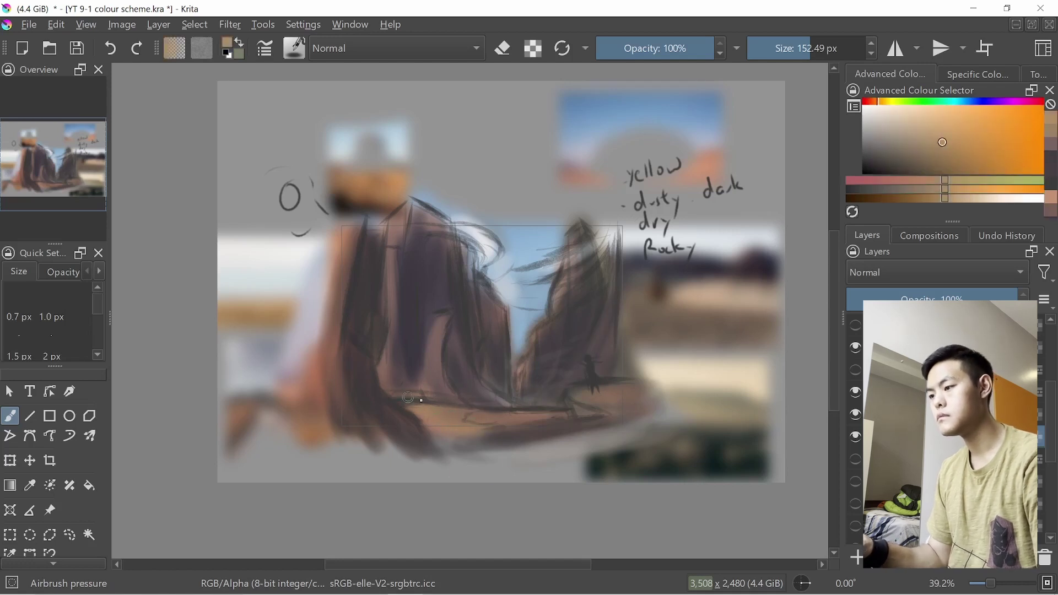
- Blend sampled purple and dark green tones into the base of the large left cliff where it meets the ground
left_click(404, 321, "ctrl")
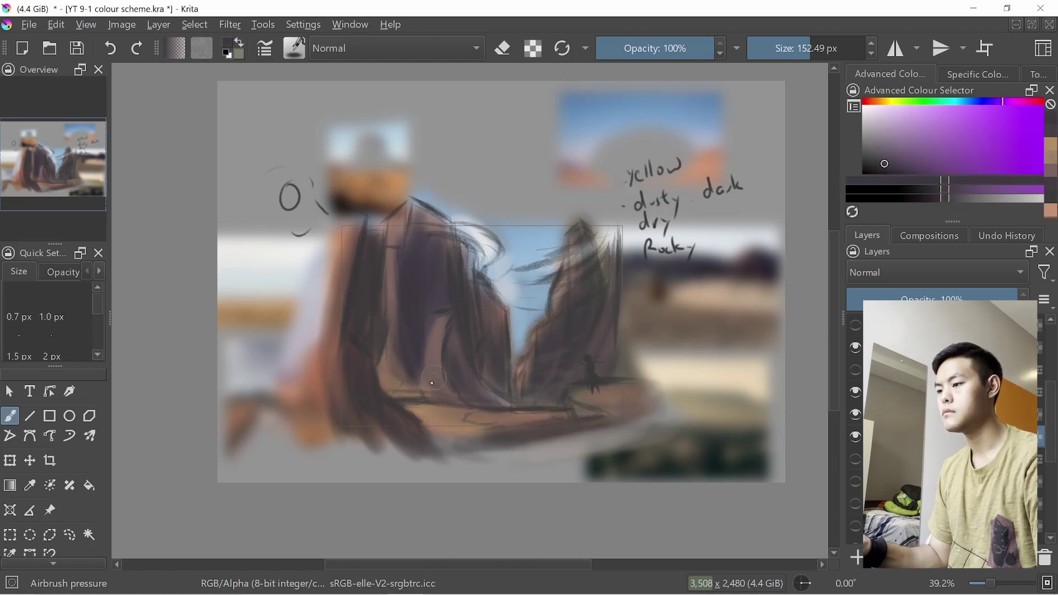
left_click(254, 402, "ctrl")
left_click(703, 456, "ctrl")
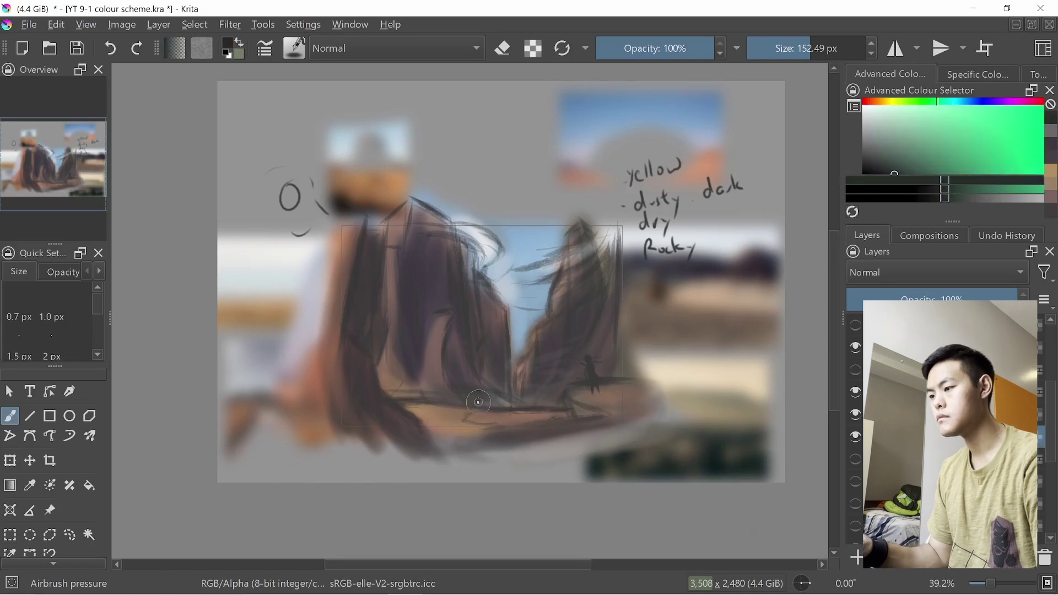
left_click(494, 427, "ctrl")
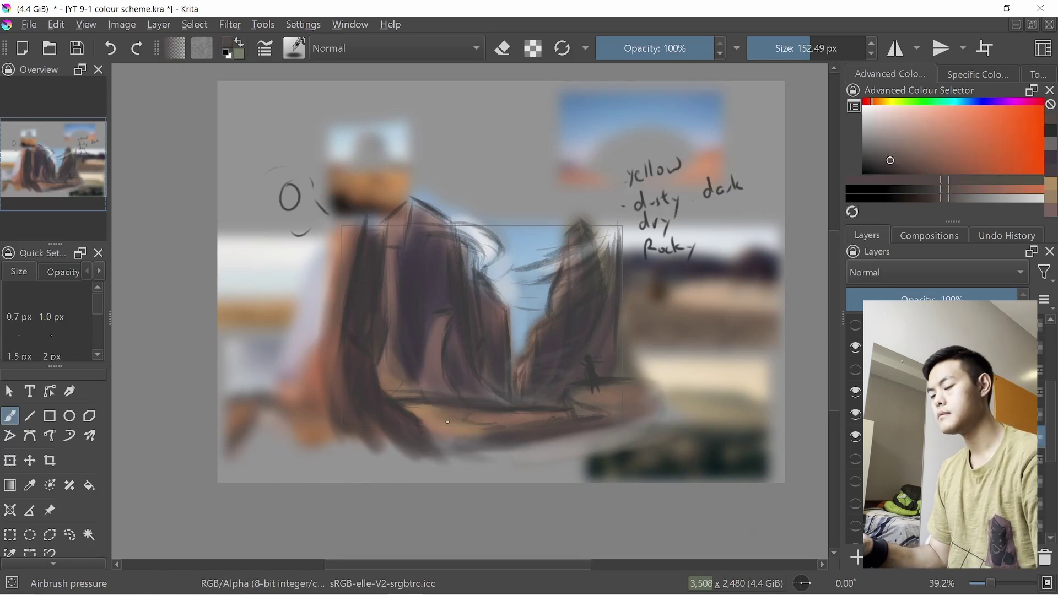
- Rework the foreground ground and the rock ledge below the figure with browns sampled from the surrounding ground
left_click(518, 420, "ctrl")
left_click(601, 422, "ctrl")
left_click(619, 408, "ctrl")
left_click(633, 422, "ctrl")
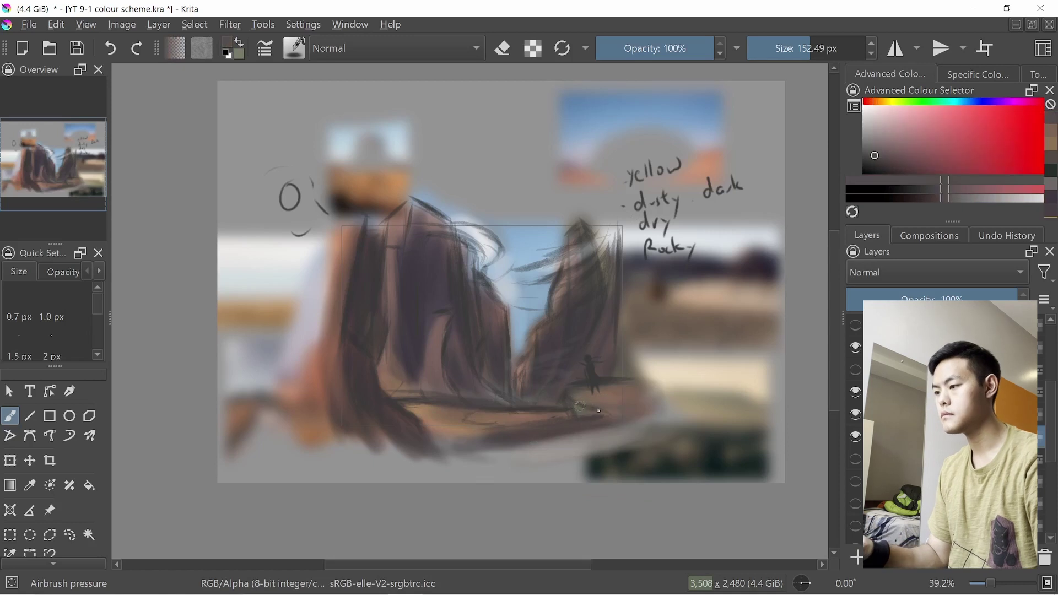
- Brush grey-blue mist bands across the right cliff and the middle of the large left cliff with a colour sampled from the sky
left_click(499, 274, "ctrl")
left_click(532, 268, "ctrl")
left_click_drag(582, 254, 606, 237)
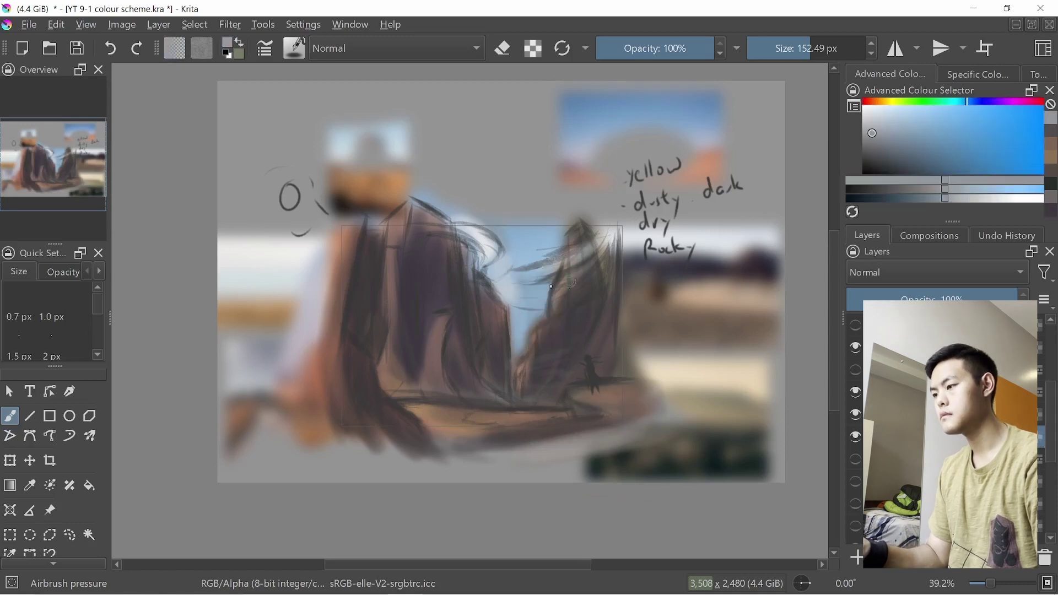
left_click_drag(578, 276, 616, 241)
left_click_drag(546, 335, 584, 316)
mouse_move(576, 367)
left_mouse_down()
mouse_move(524, 365)
mouse_move(588, 345)
mouse_move(563, 348)
left_mouse_up()
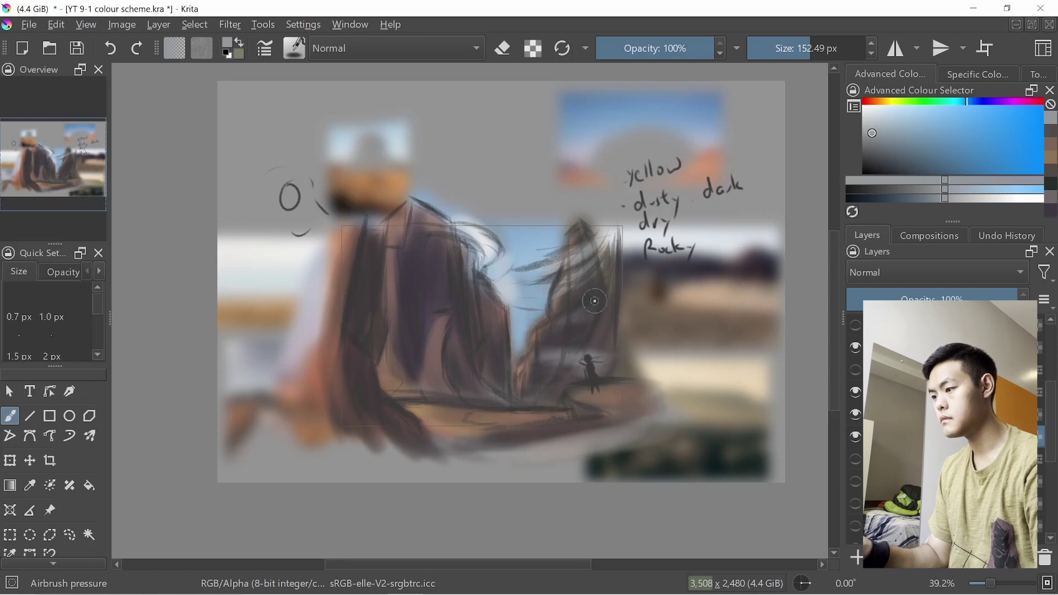
mouse_move(407, 315)
left_mouse_down()
mouse_move(463, 306)
mouse_move(498, 328)
left_mouse_up()
left_click_drag(403, 310, 450, 303)
- Paint soft clouds into the sky between the cliffs with sampled blue and near-white, using a brush size of 192.99 px
scroll(561, 286, "up", 1)
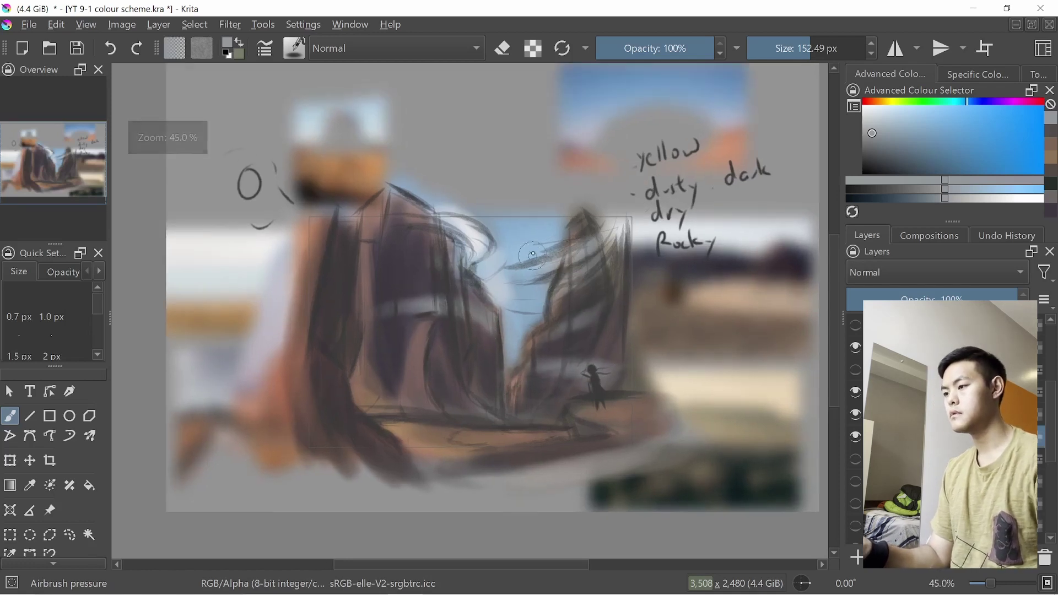
left_click(529, 252, "ctrl")
mouse_move(529, 231)
left_mouse_down()
mouse_move(478, 230)
mouse_move(551, 236)
mouse_move(498, 224)
left_mouse_up()
left_click(478, 227, "ctrl")
left_click(477, 226, "ctrl")
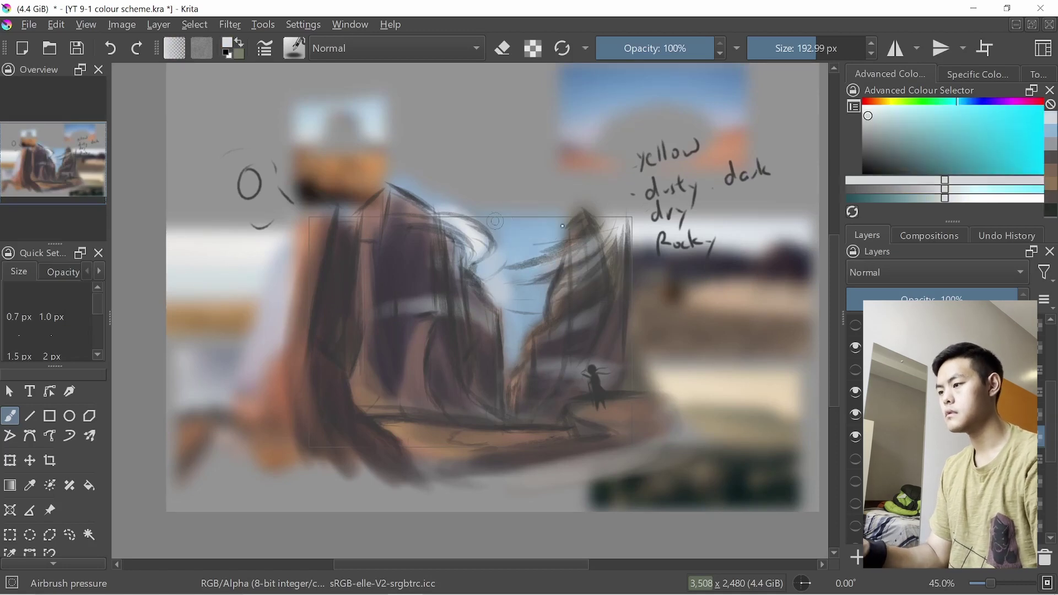
scroll(537, 393, "down", 2)
- Add warm ochre and brown light along the inner edge of the dark front cliff down to its base with sampled colours
scroll(538, 392, "up", 3)
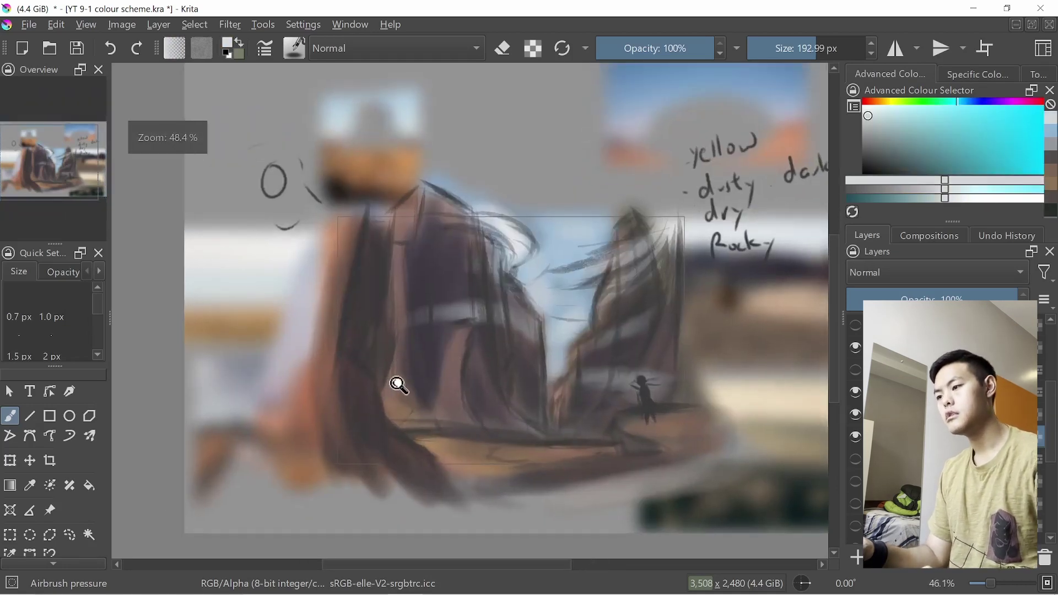
left_click(369, 304, "ctrl")
left_click(382, 410, "ctrl")
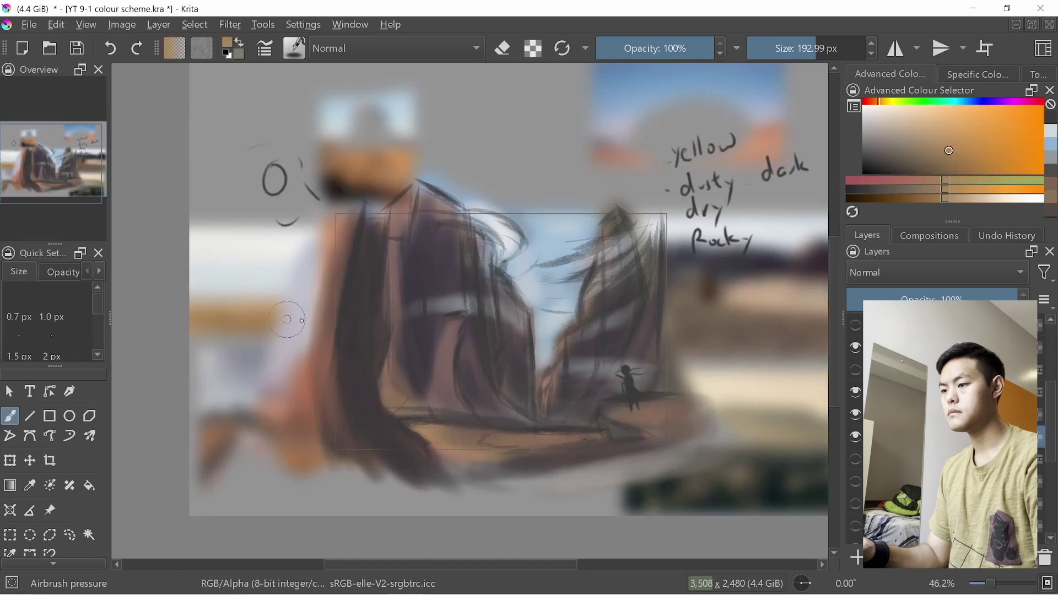
left_click(389, 331, "ctrl")
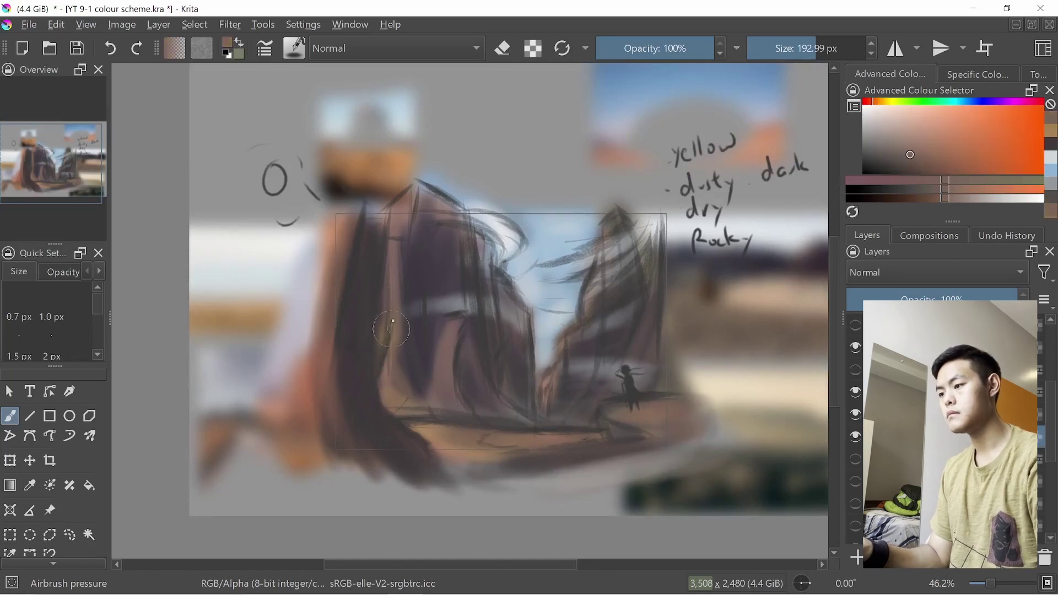
scroll(427, 380, "down", 3)
scroll(427, 380, "up", 2)
mouse_move(402, 283)
left_mouse_down()
mouse_move(408, 388)
mouse_move(427, 364)
mouse_move(440, 419)
left_mouse_up()
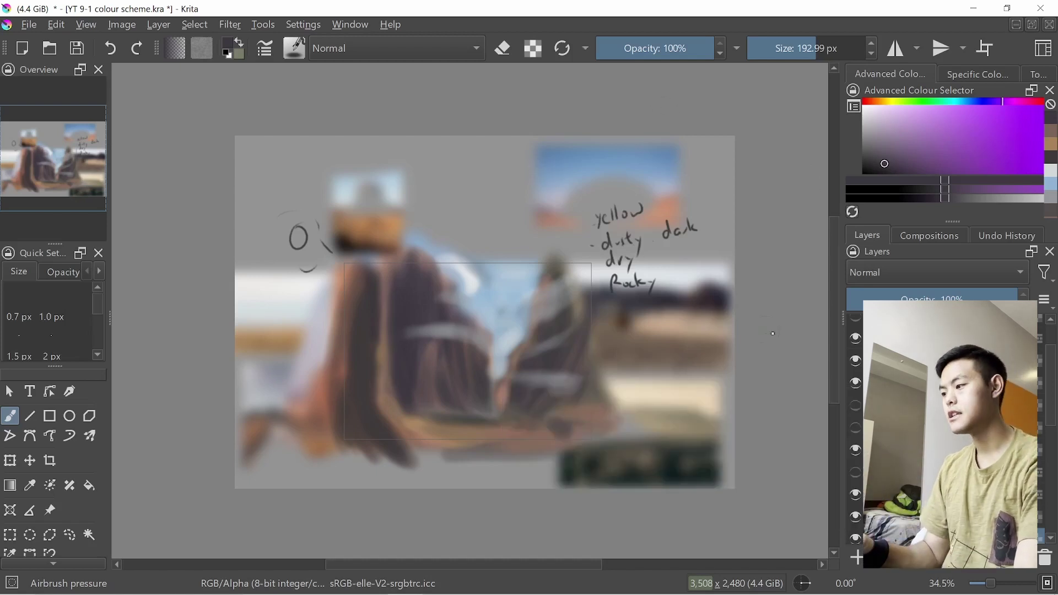
- Show the sketch lines over the canyon painting again, then minimise this document and bring up YT 9-1 colour scheme practice.kra
left_click(856, 406)
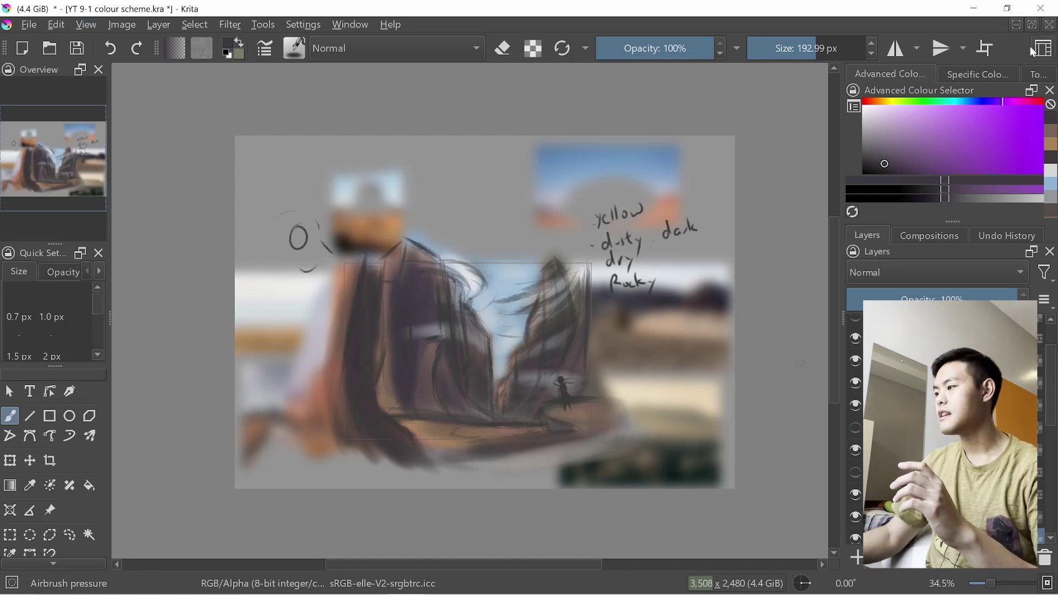
left_click(1017, 24)
left_click(244, 561)
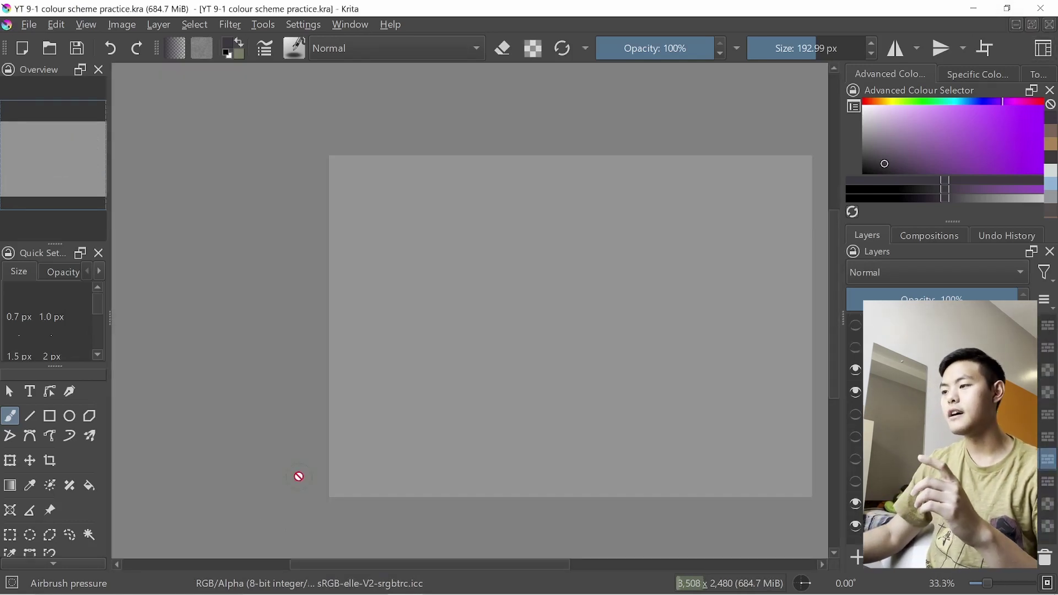
scroll(571, 394, "down", 2)
left_click_drag(556, 380, 547, 392)
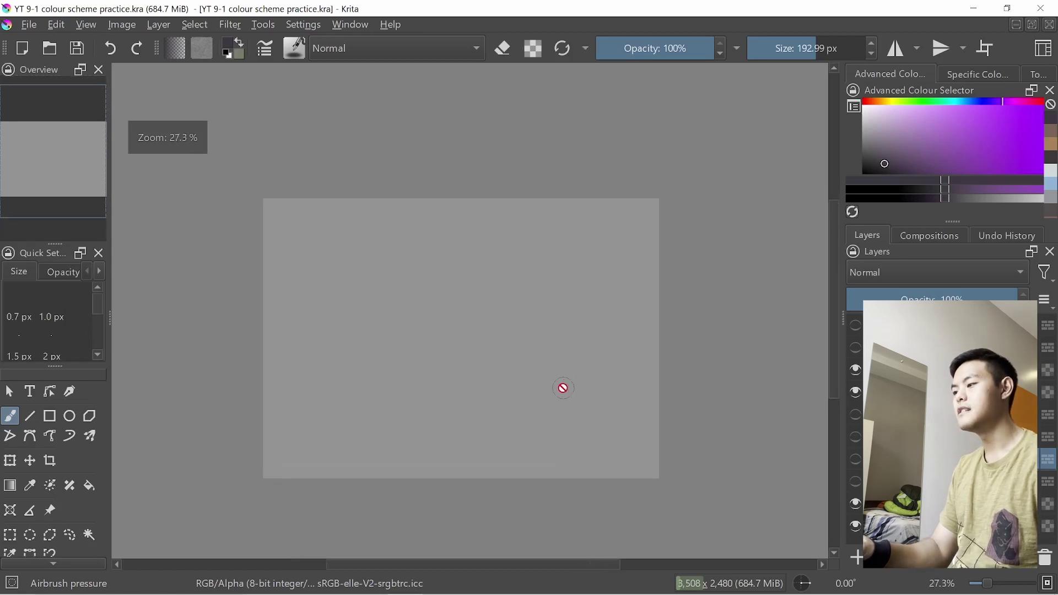
- Show the red sunset sketch and preview its blurred and painted colour scheme over it
left_click(854, 354)
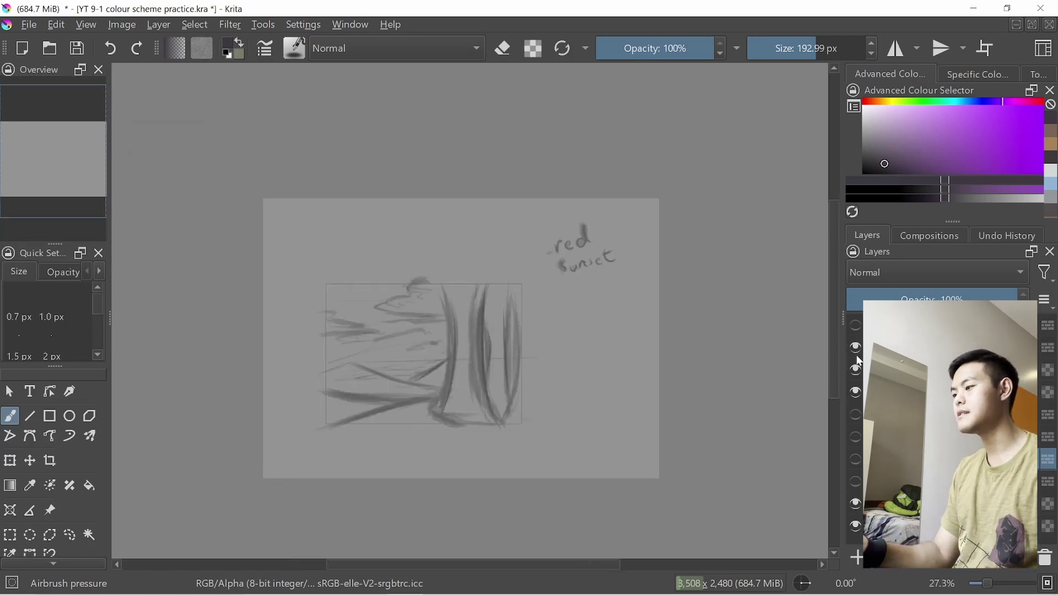
left_click(854, 432)
left_click(855, 429)
left_click(855, 424)
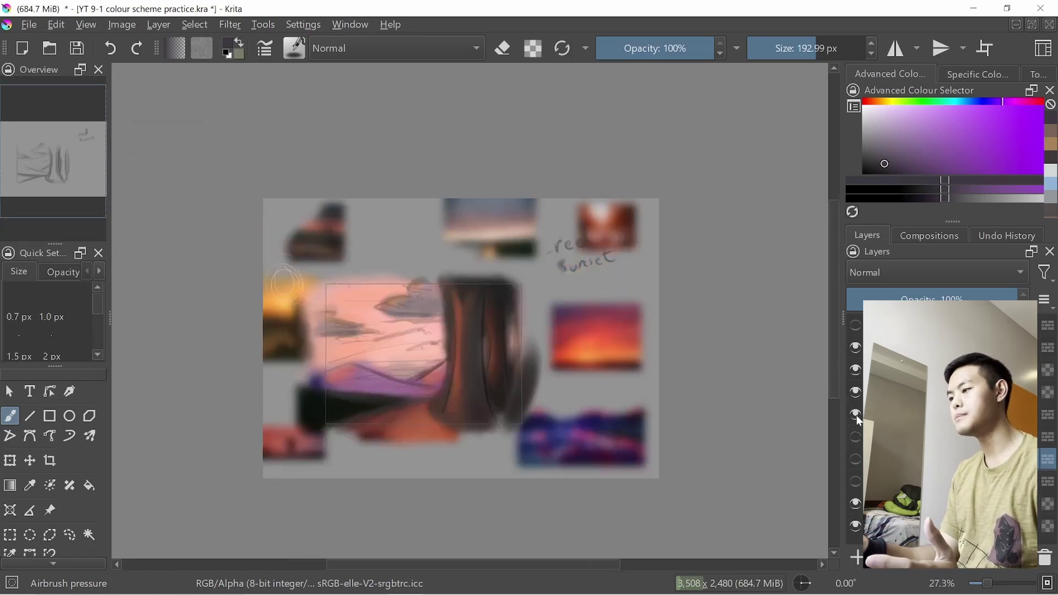
left_click(854, 422)
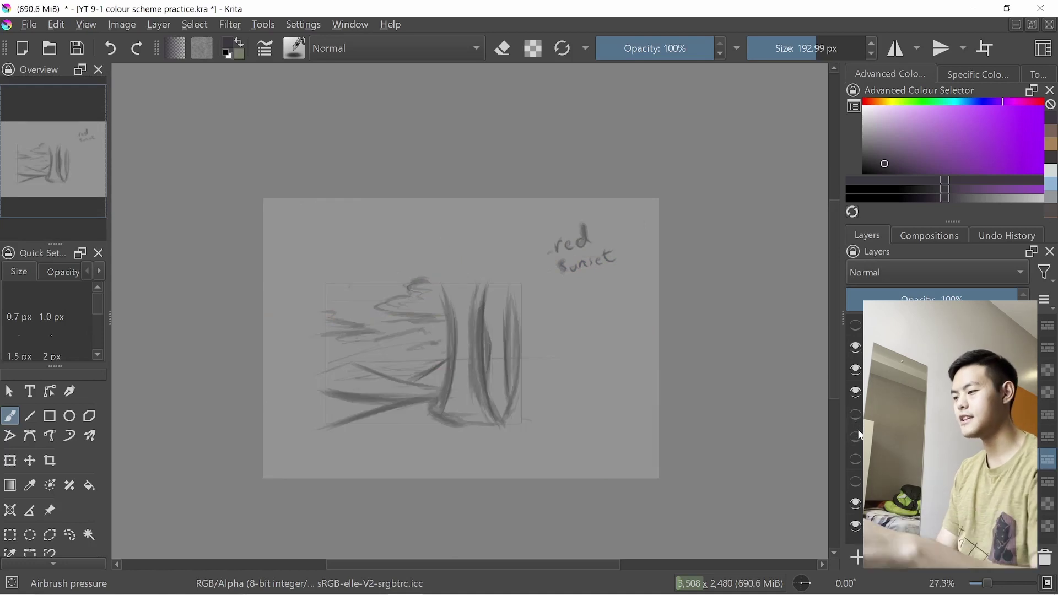
- Check the remaining hidden layer groups of the red sunset scheme, briefly showing its unblurred reference photos
left_click(855, 437)
left_click(855, 437)
left_click(854, 459)
left_click(854, 459)
left_click(855, 460)
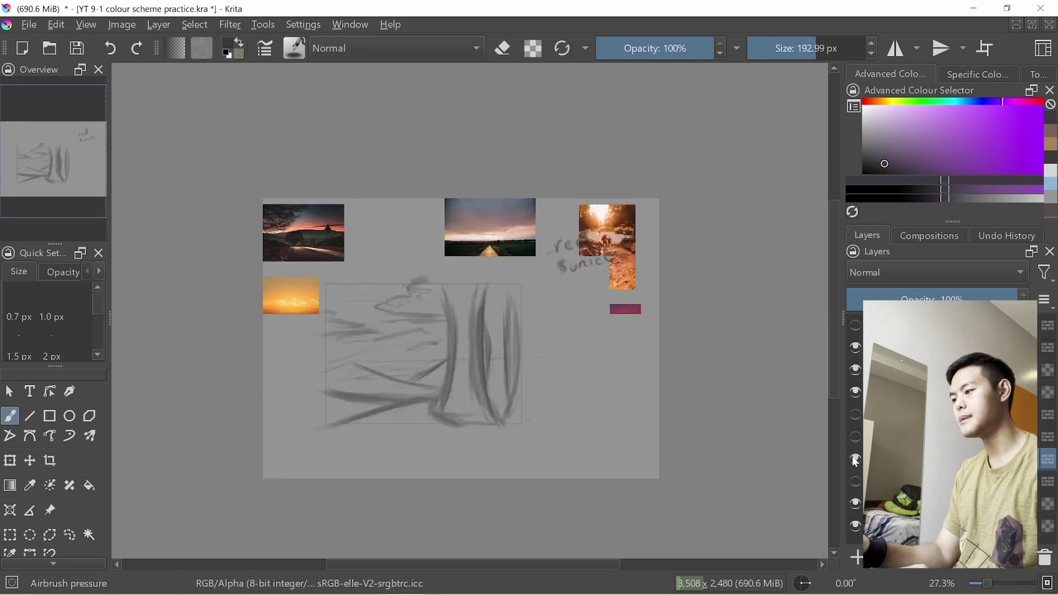
left_click(855, 459)
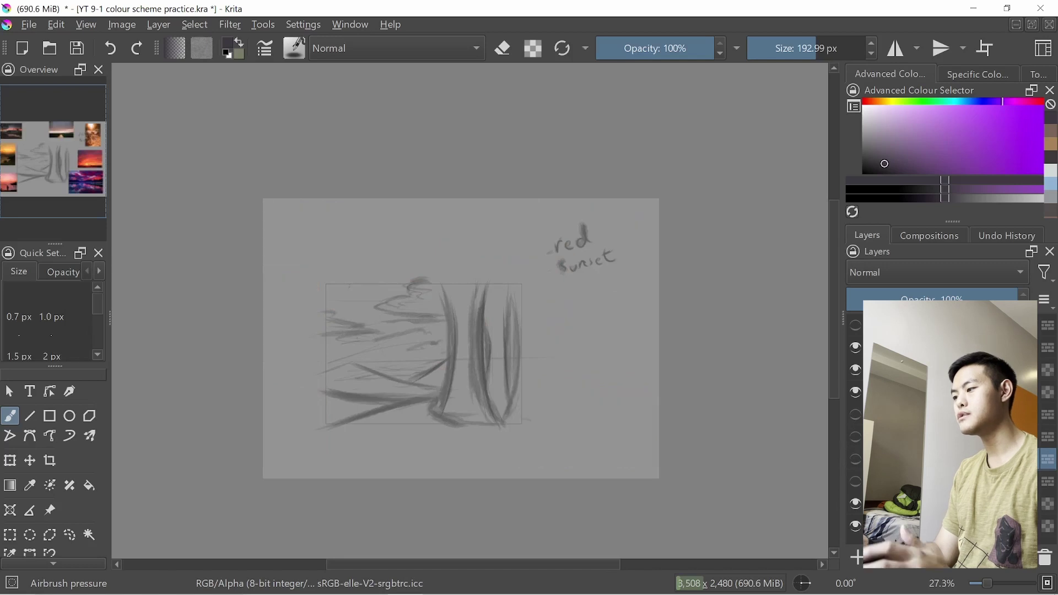
- Hide the red sunset sketch and show the yellow, dusty, rocky canyon sketch instead
left_click(888, 348)
left_click(855, 347)
left_click(855, 326)
left_click(875, 325)
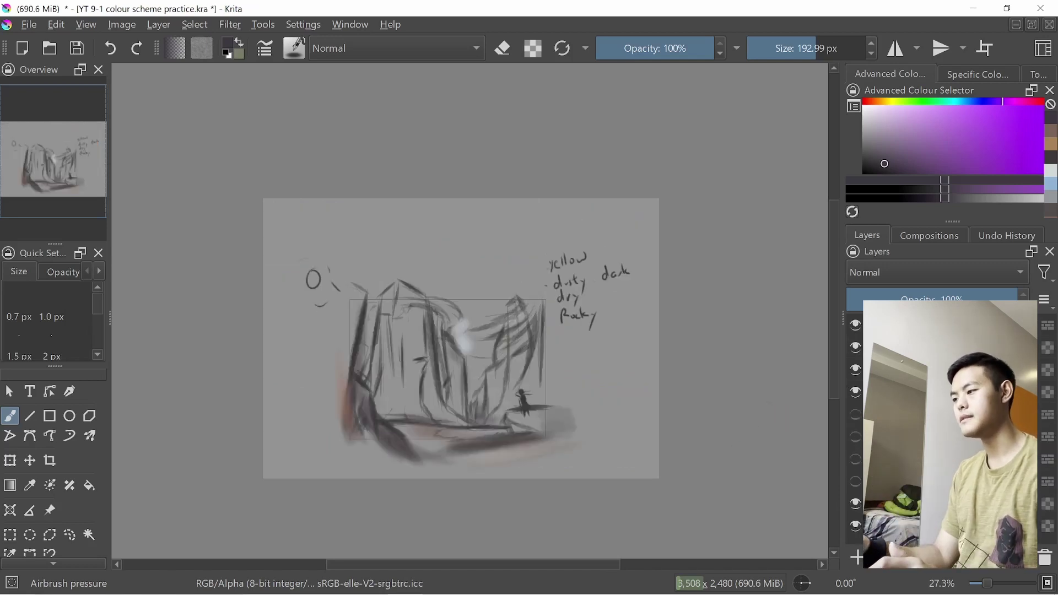
left_click(874, 325)
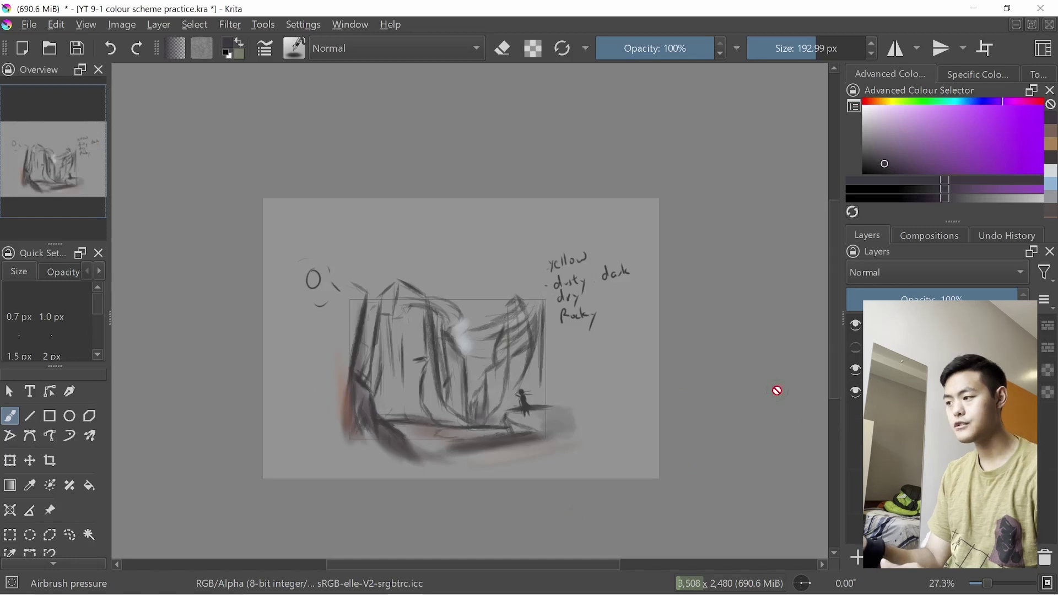